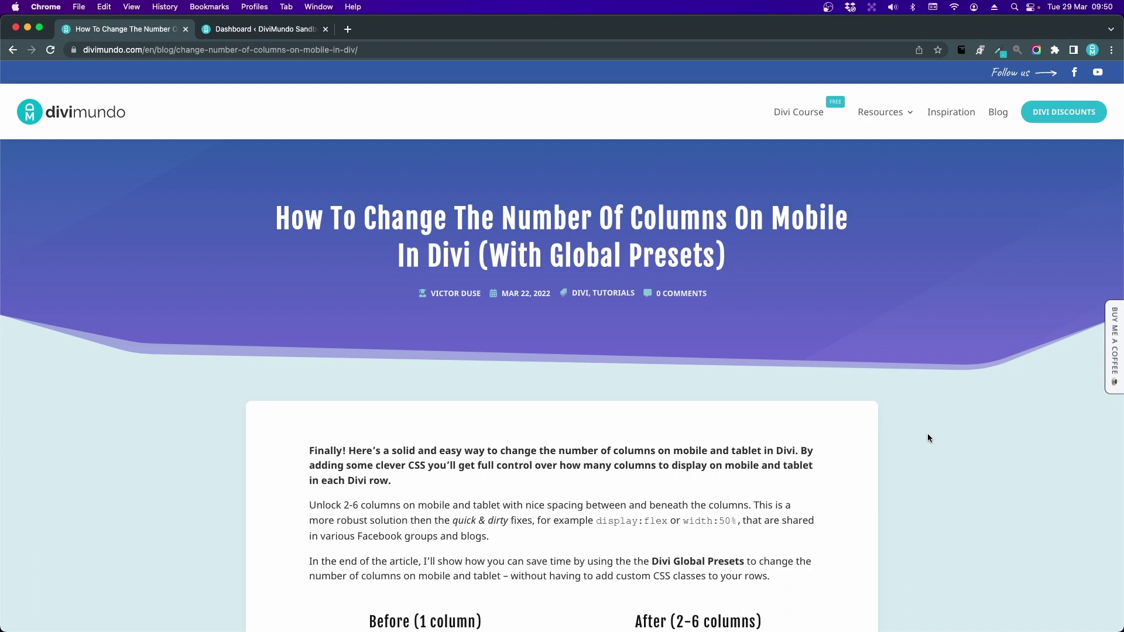
Scroll to step 1 and expand the CSS snippet to show the four-, five- and six-column mobile rules.
scroll(899, 456, down, 10)
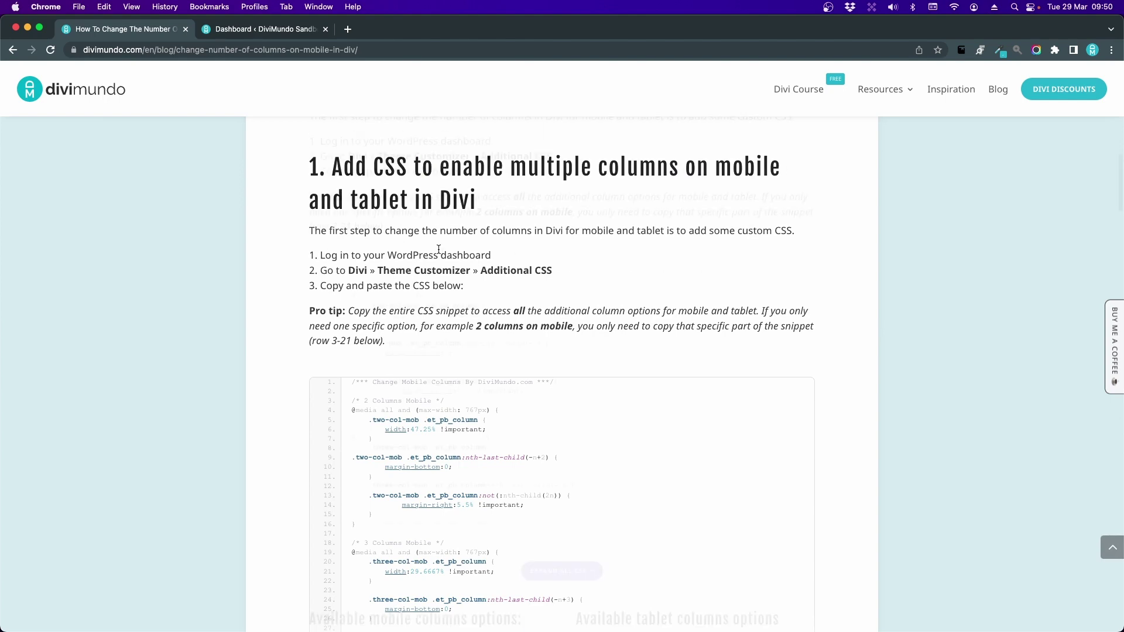
scroll(409, 255, down, 3)
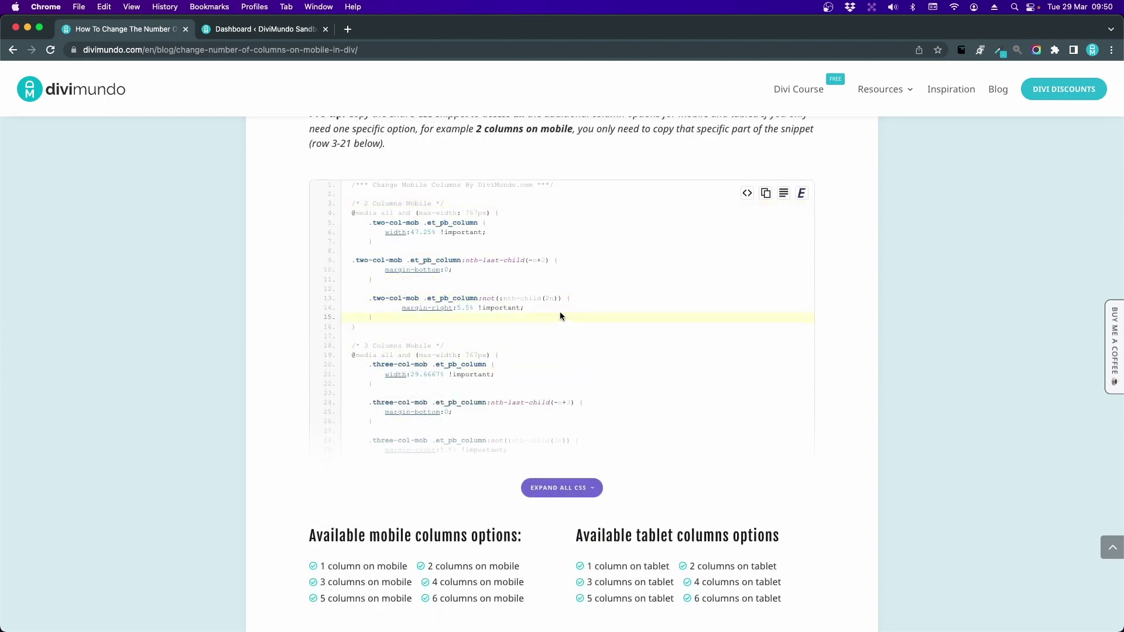
scroll(563, 485, down, 1)
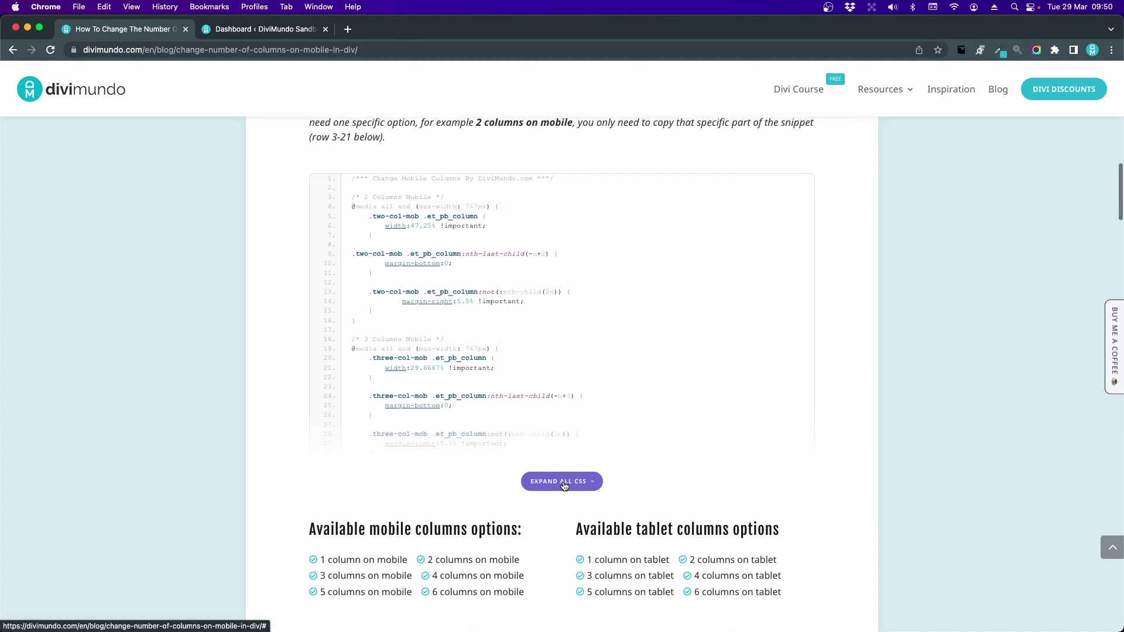
click(563, 484)
scroll(563, 481, down, 5)
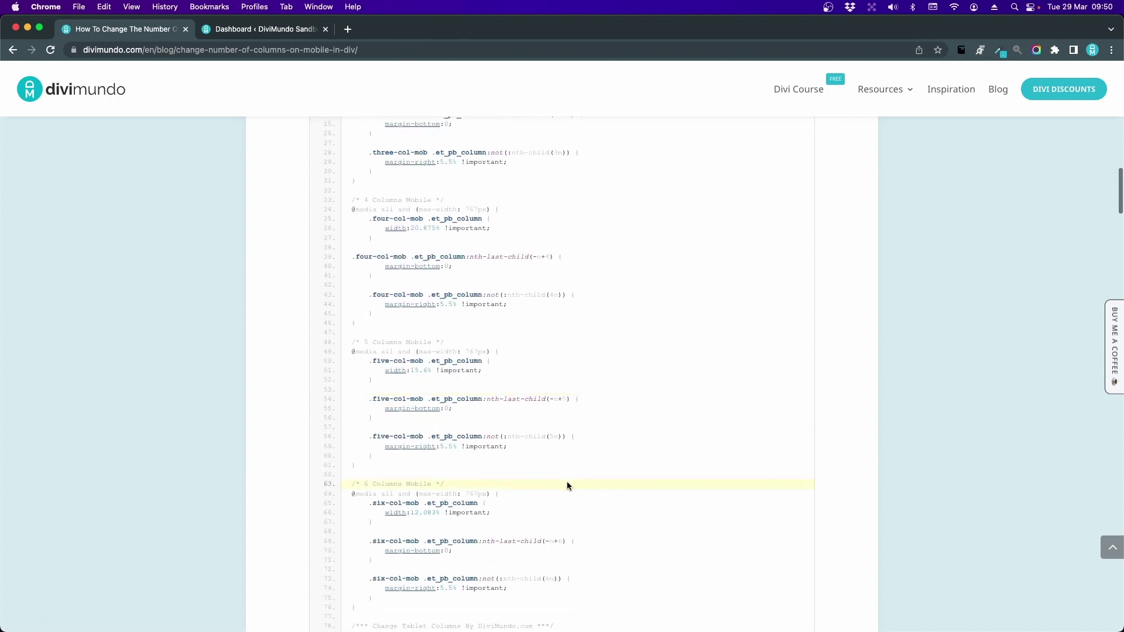
scroll(566, 483, down, 15)
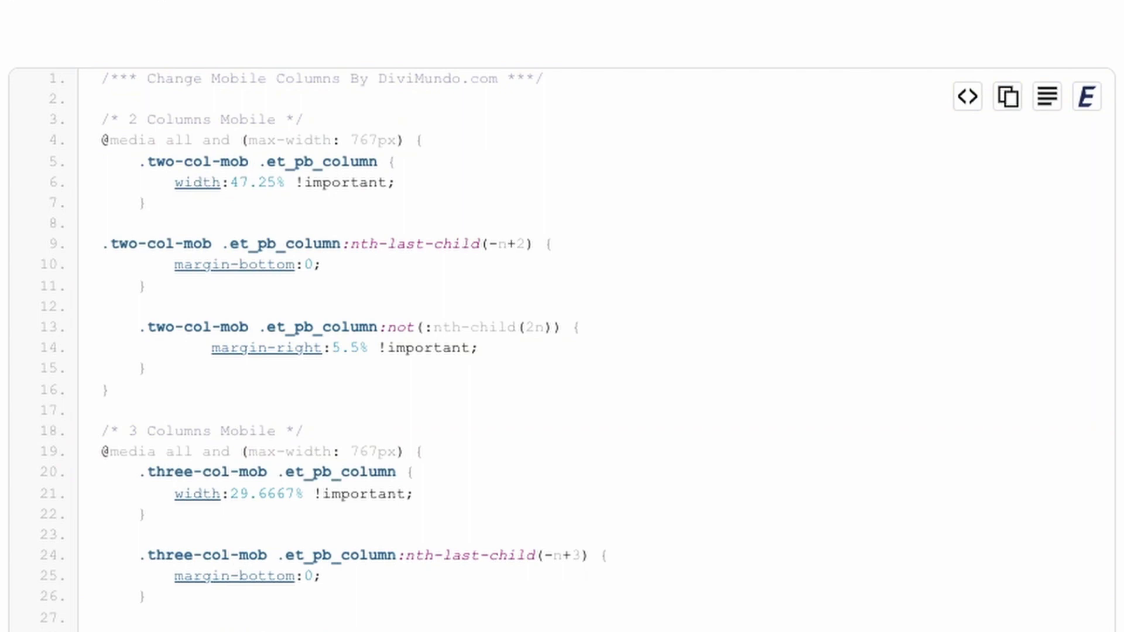
scroll(561, 352, down, 7)
scroll(561, 316, down, 4)
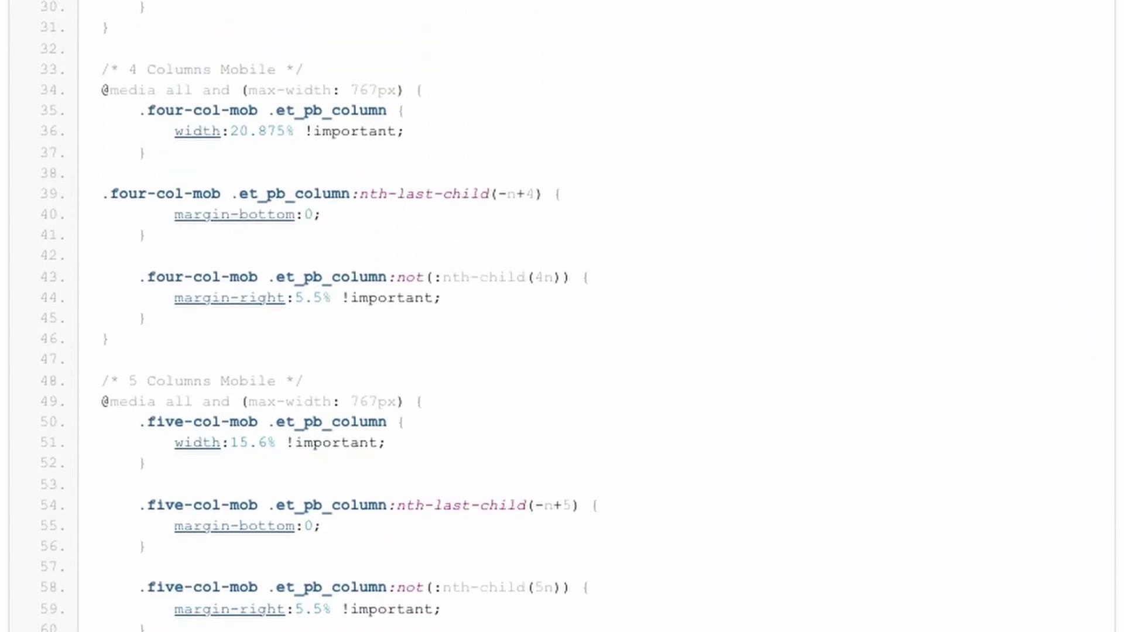
scroll(308, 572, down, 10)
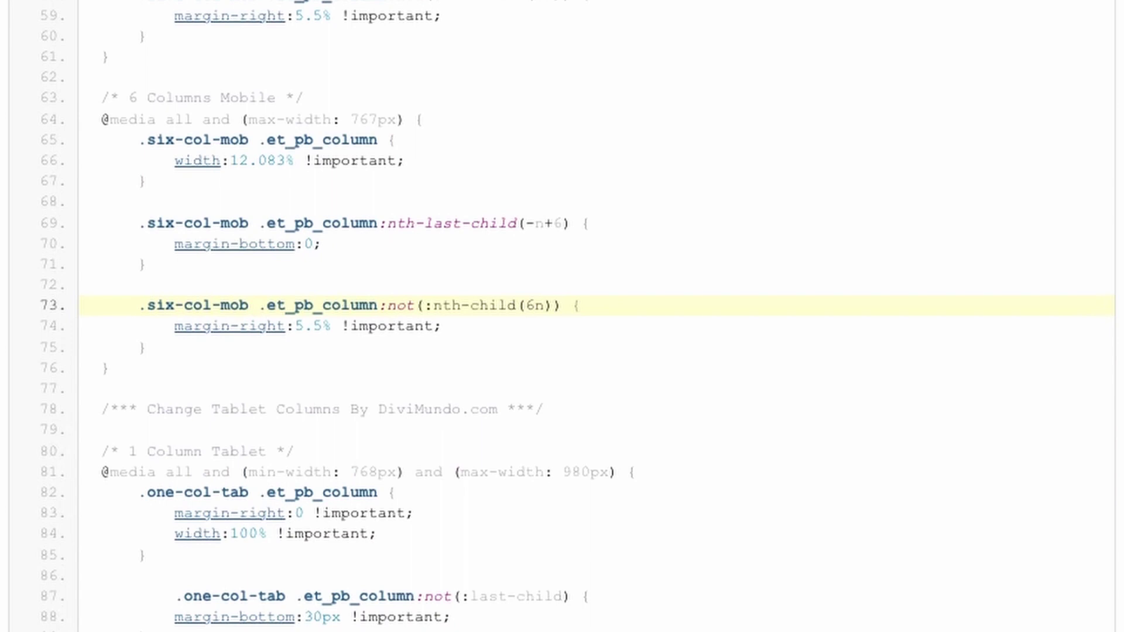
click(357, 406)
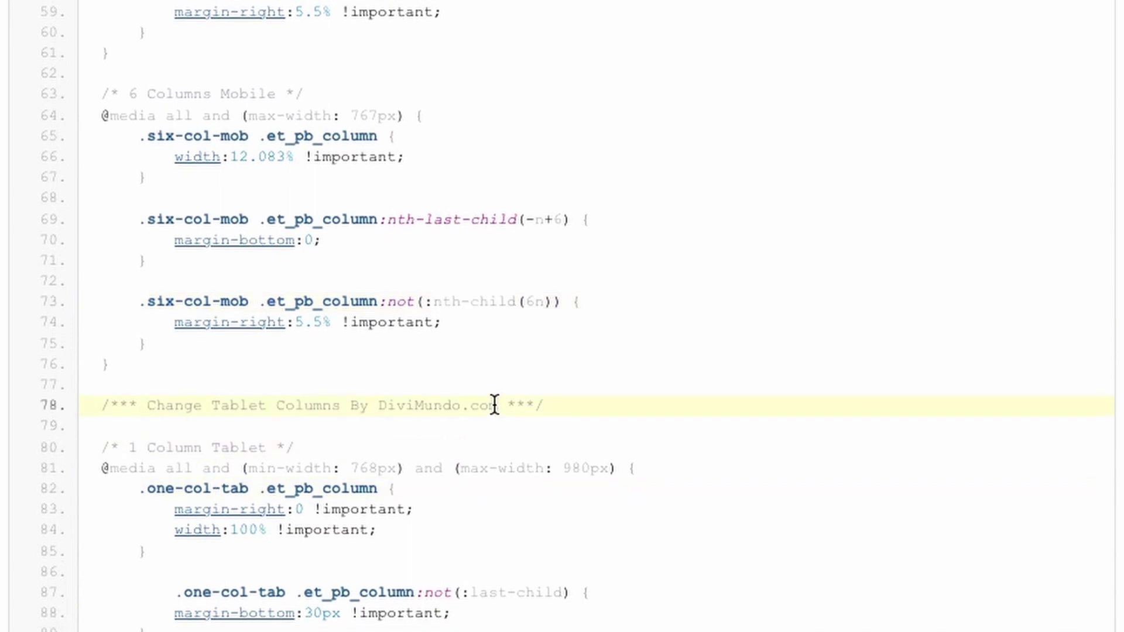
scroll(495, 404, down, 3)
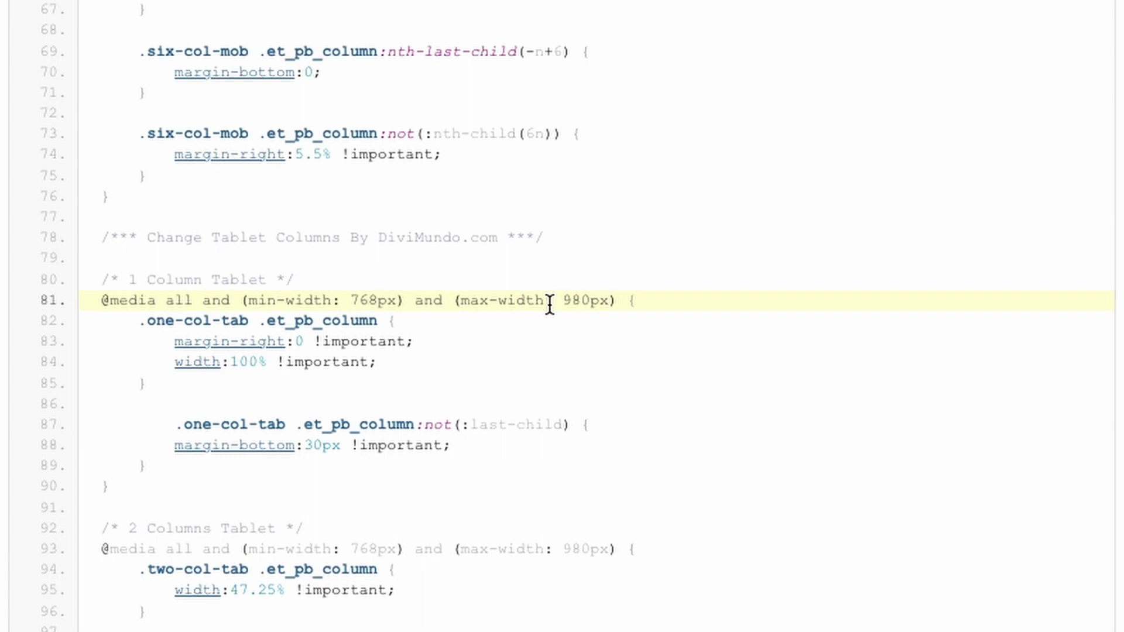
click(330, 280)
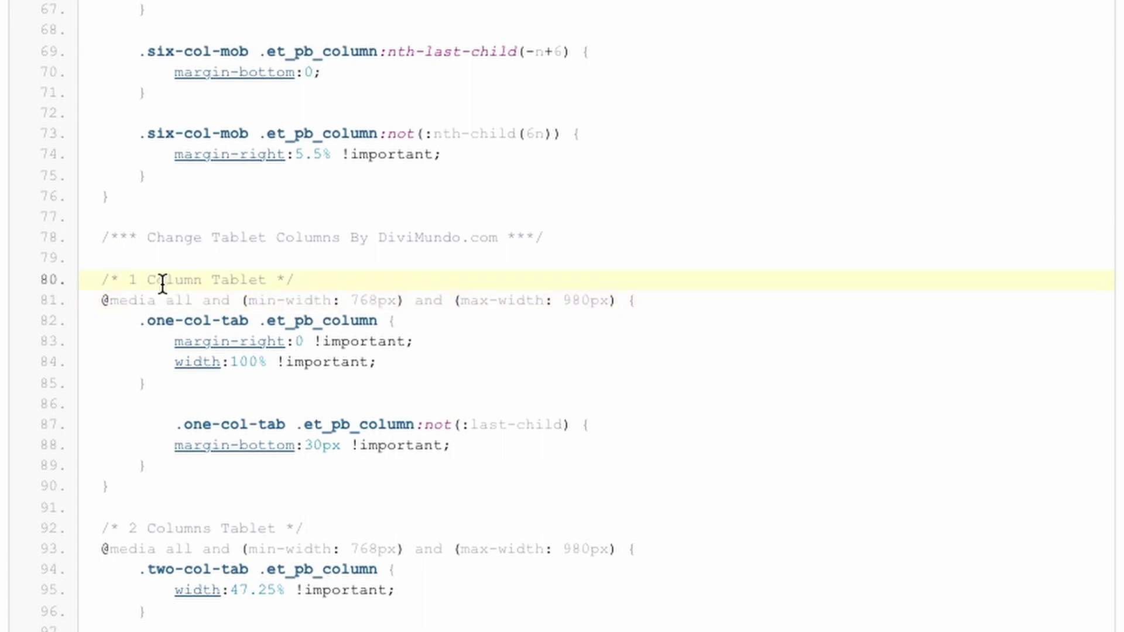
click(151, 298)
click(150, 321)
click(238, 276)
click(165, 293)
scroll(199, 293, down, 8)
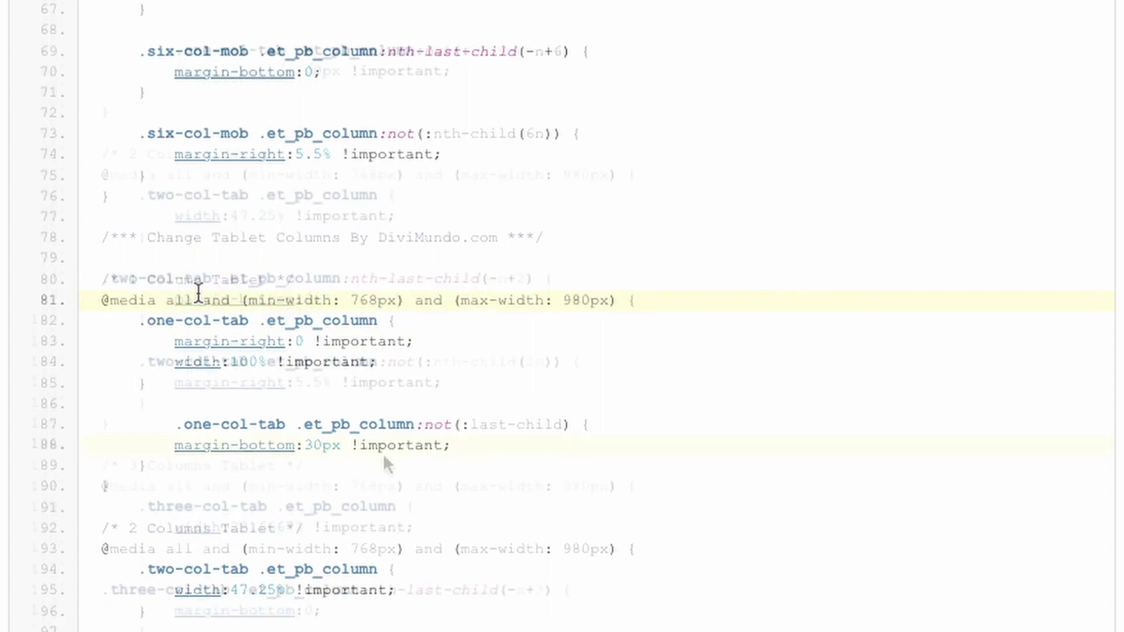
click(143, 45)
click(213, 327)
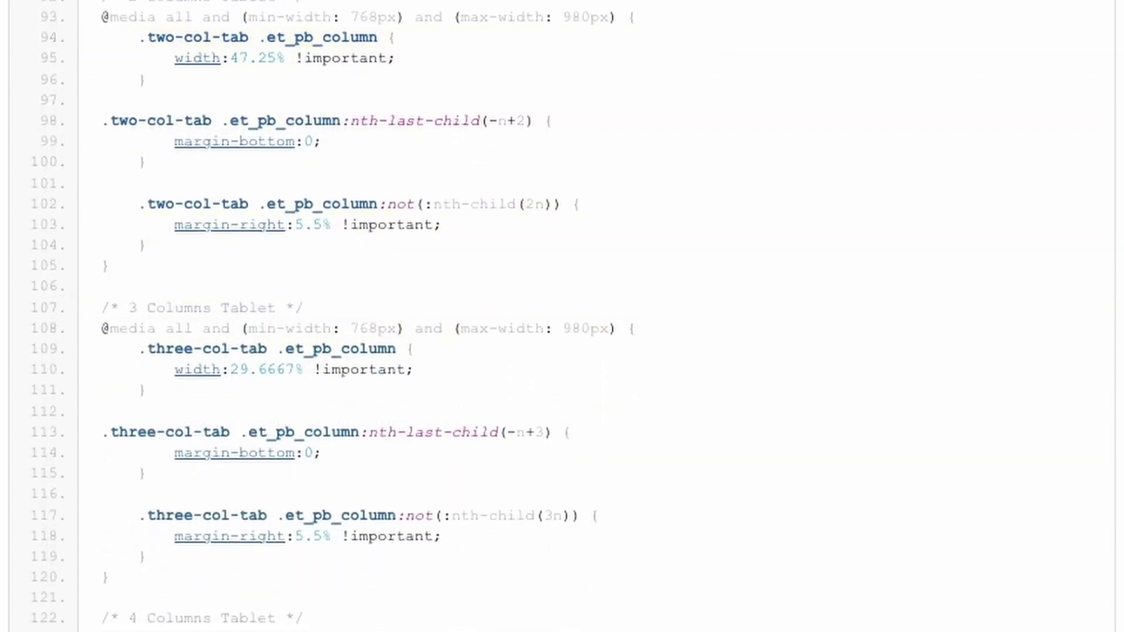
scroll(213, 327, down, 5)
click(156, 600)
scroll(166, 598, down, 3)
click(166, 598)
scroll(165, 600, down, 3)
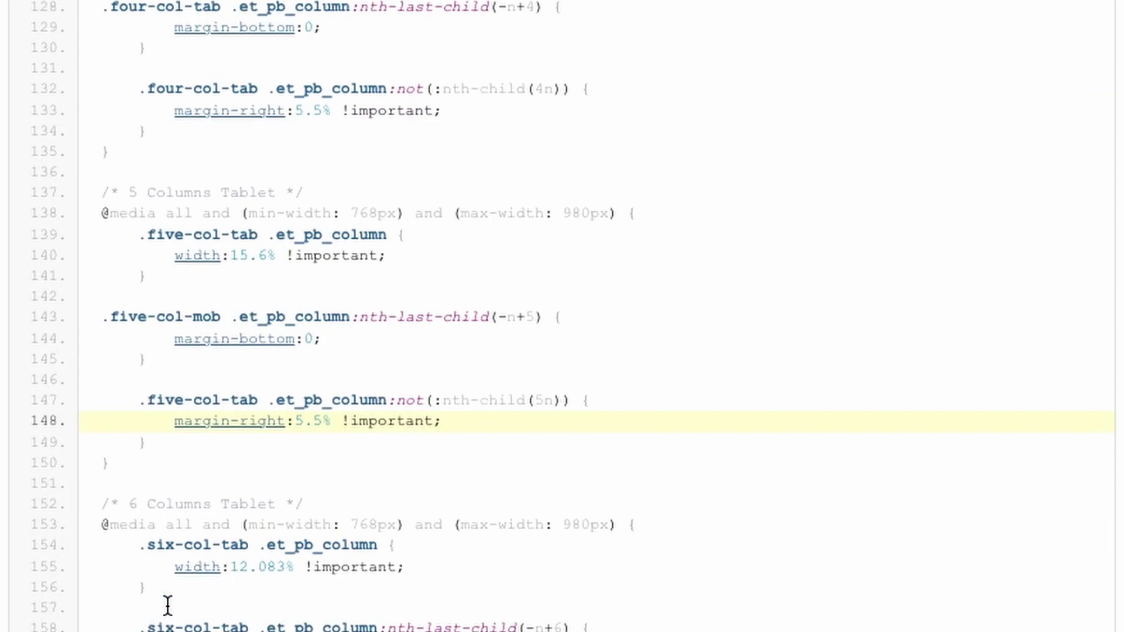
click(166, 523)
click(304, 563)
click(217, 501)
click(431, 608)
scroll(433, 616, up, 8)
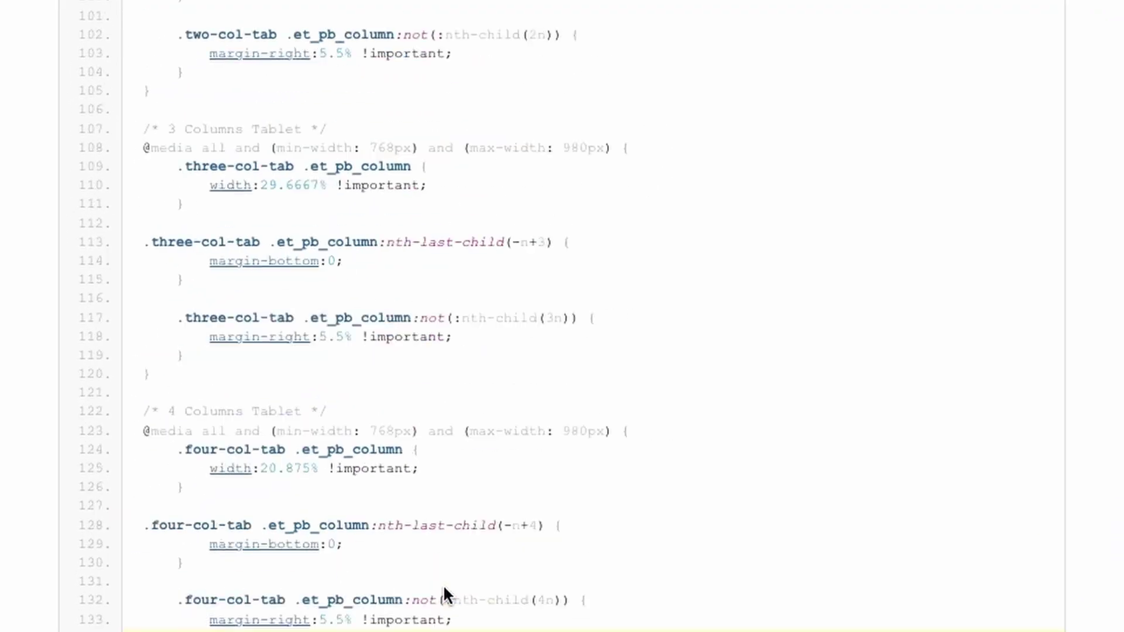
scroll(443, 584, up, 20)
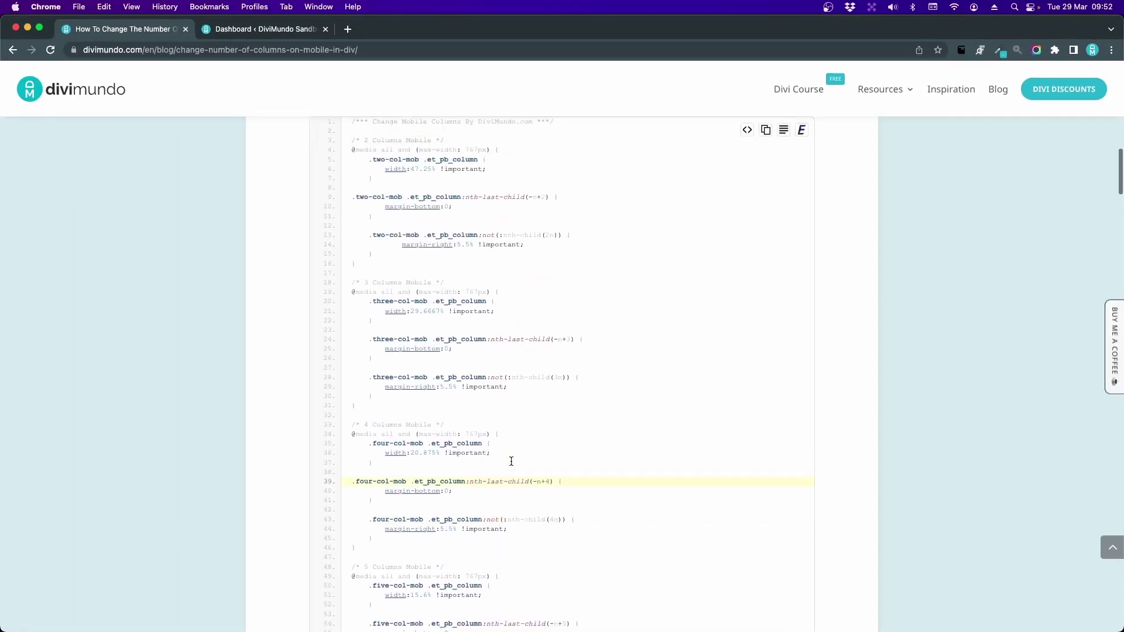
Select the 3 Columns Mobile rules, then copy the whole column CSS snippet with the copy icon.
scroll(510, 460, up, 4)
scroll(511, 458, down, 1)
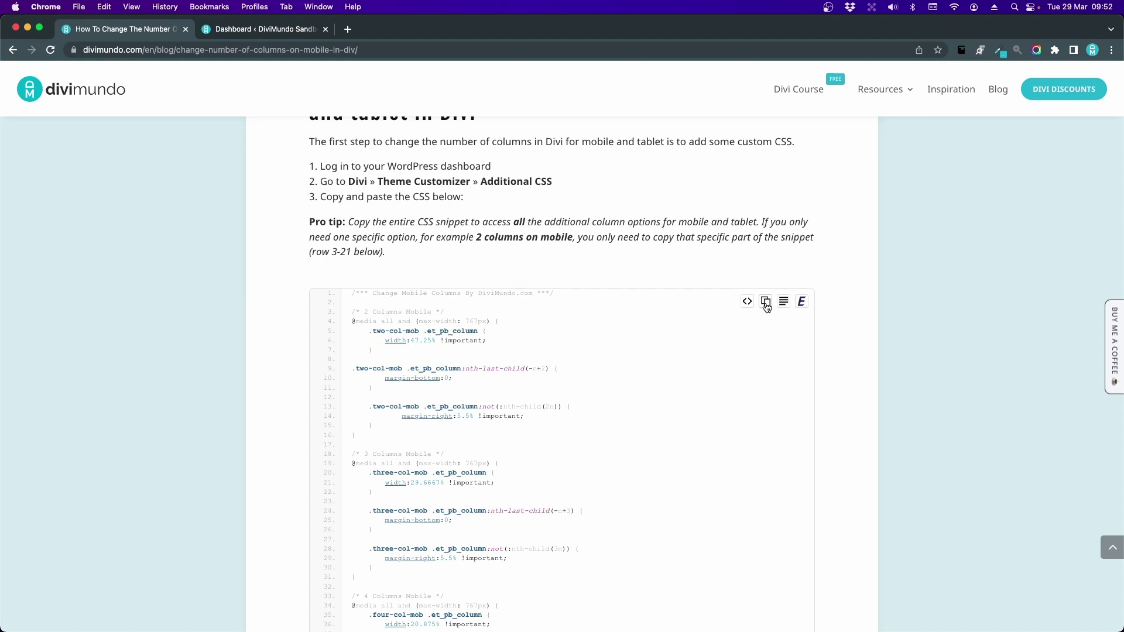
scroll(748, 404, down, 3)
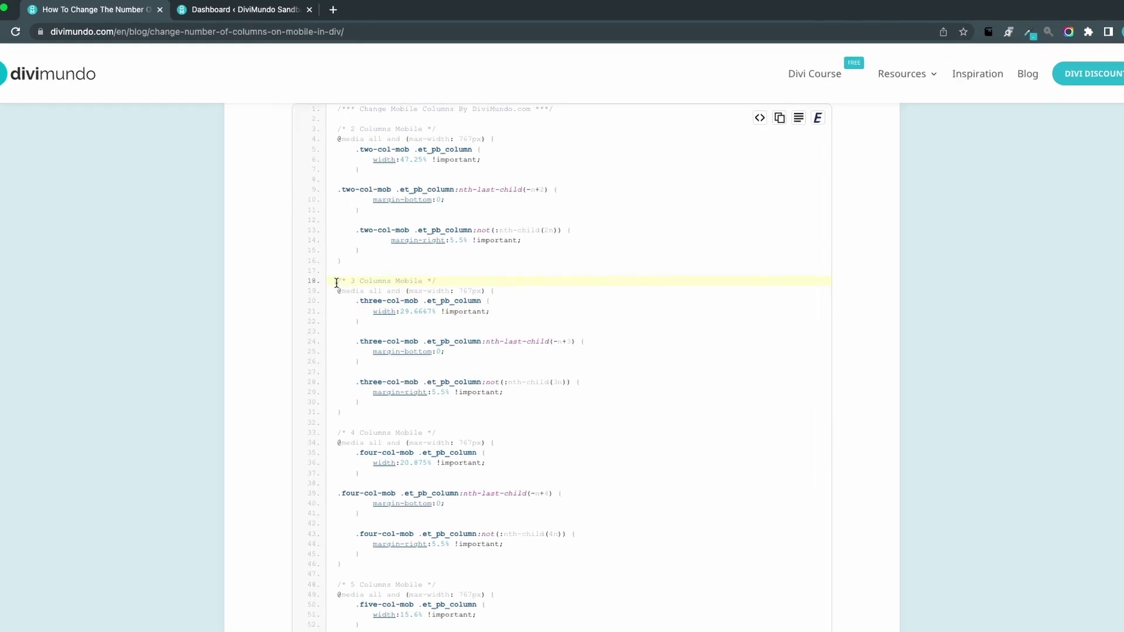
drag(352, 283, 419, 292)
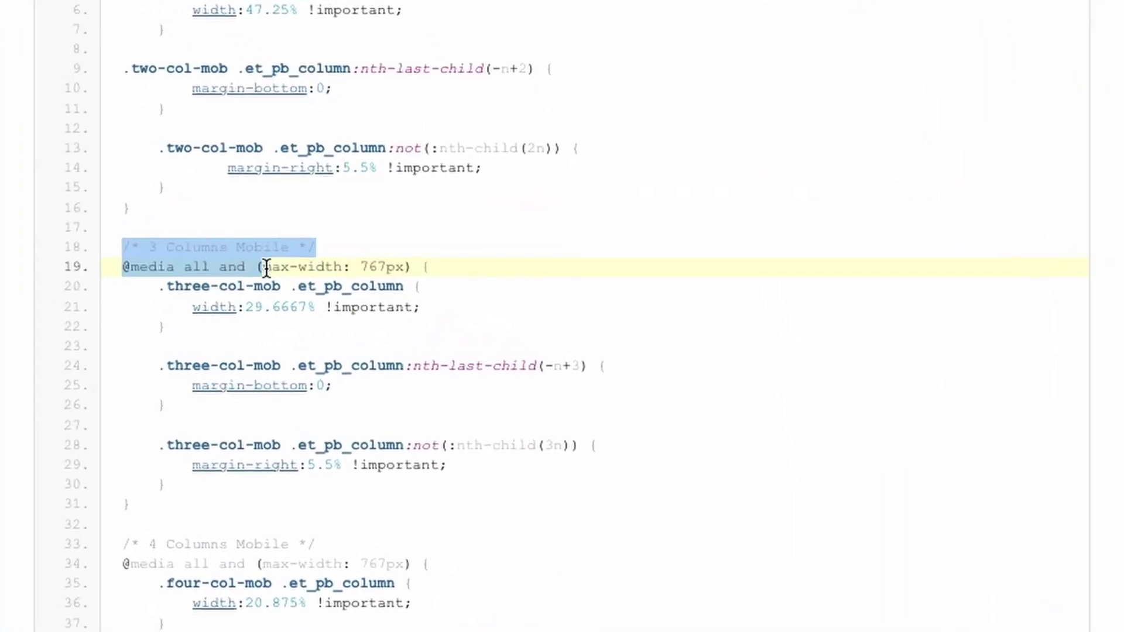
drag(267, 269, 411, 497)
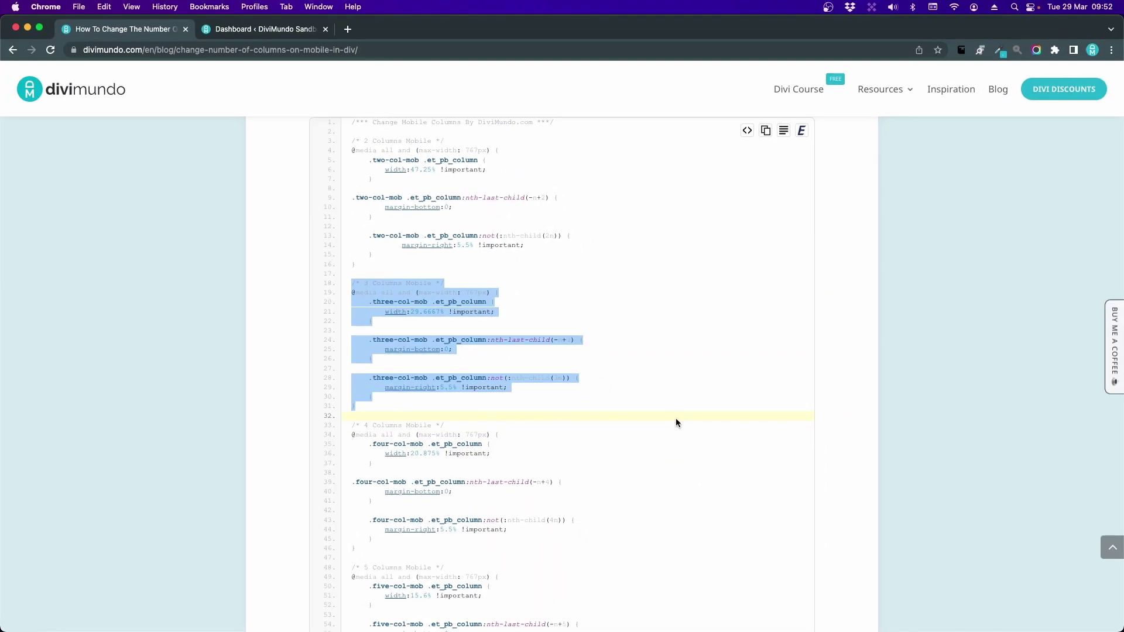
scroll(676, 419, up, 5)
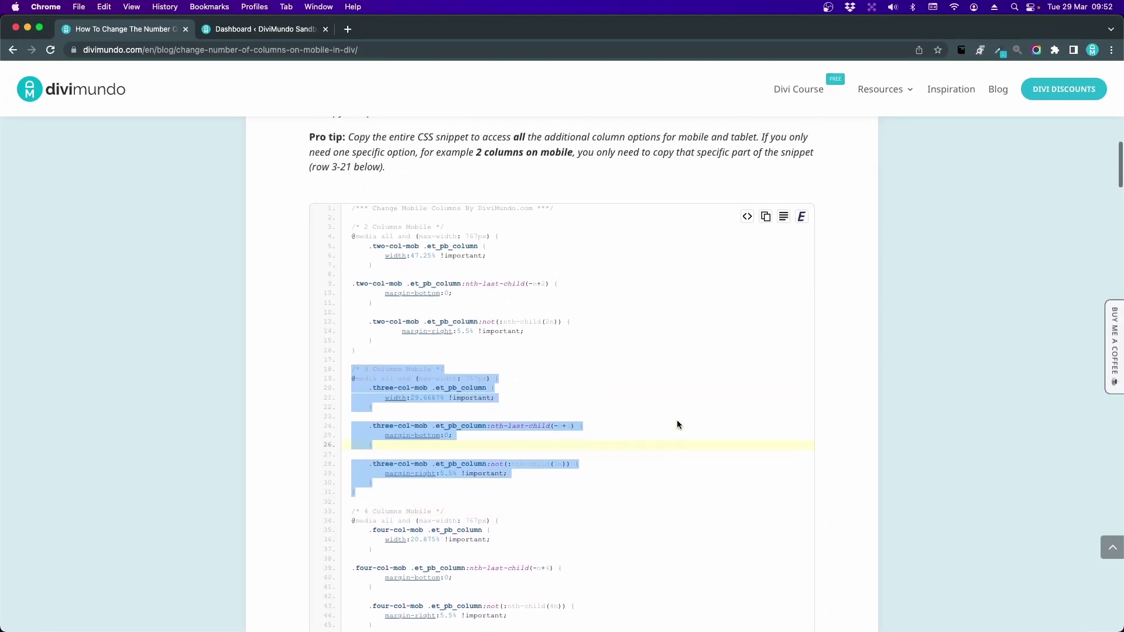
click(673, 423)
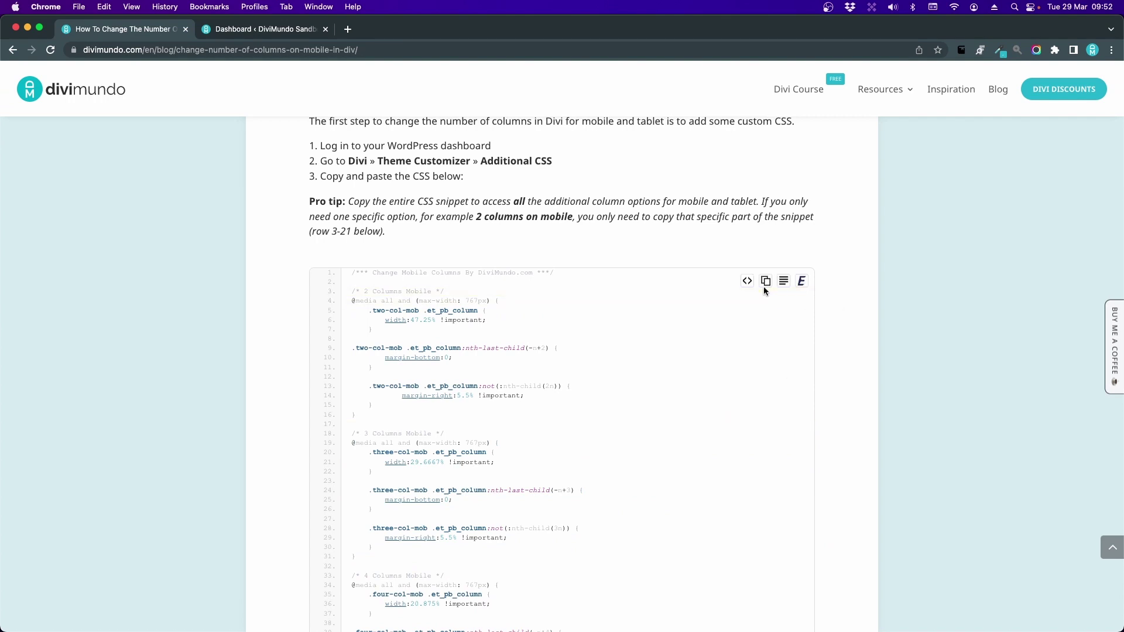
scroll(767, 284, up, 2)
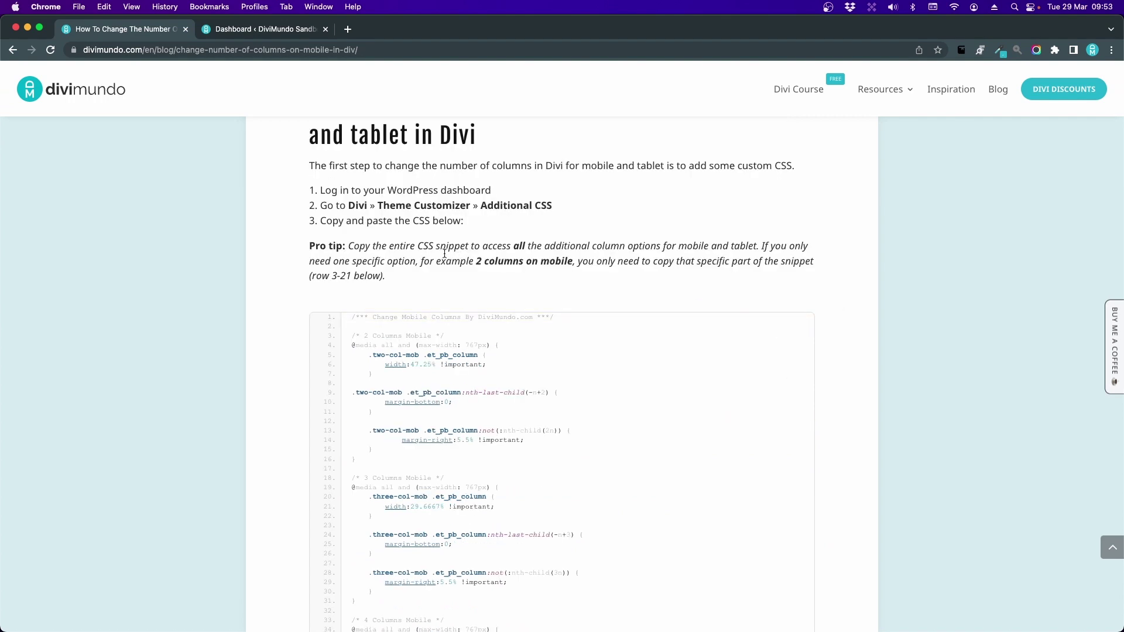
Open the Additional CSS section of Divi's Theme Customizer and dismiss its instructions.
click(239, 30)
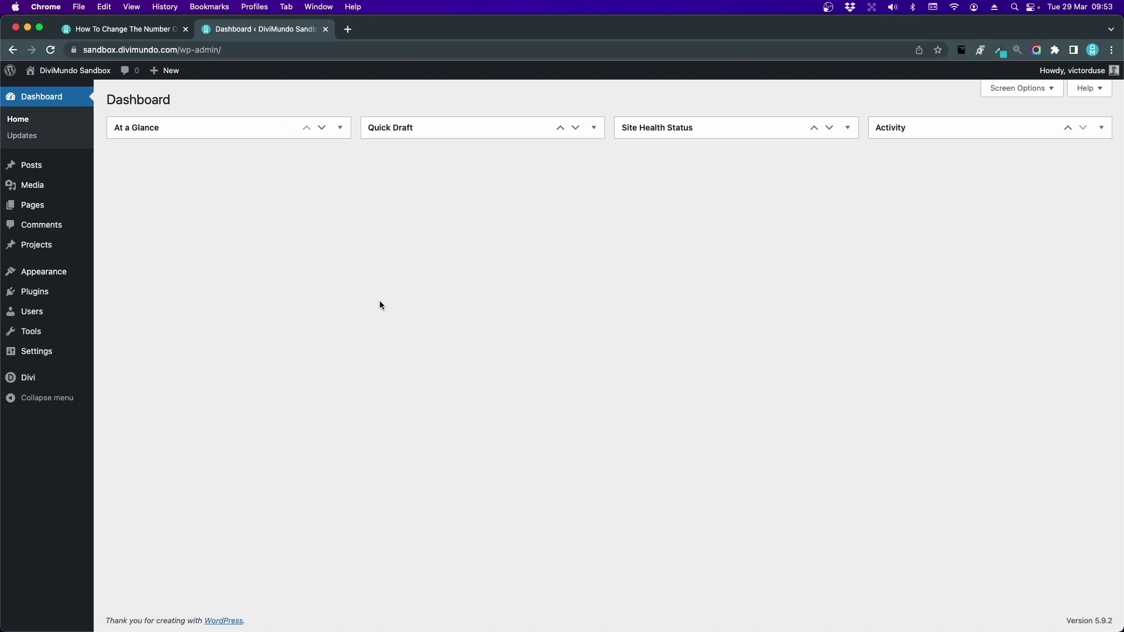
mouse_move(58, 375)
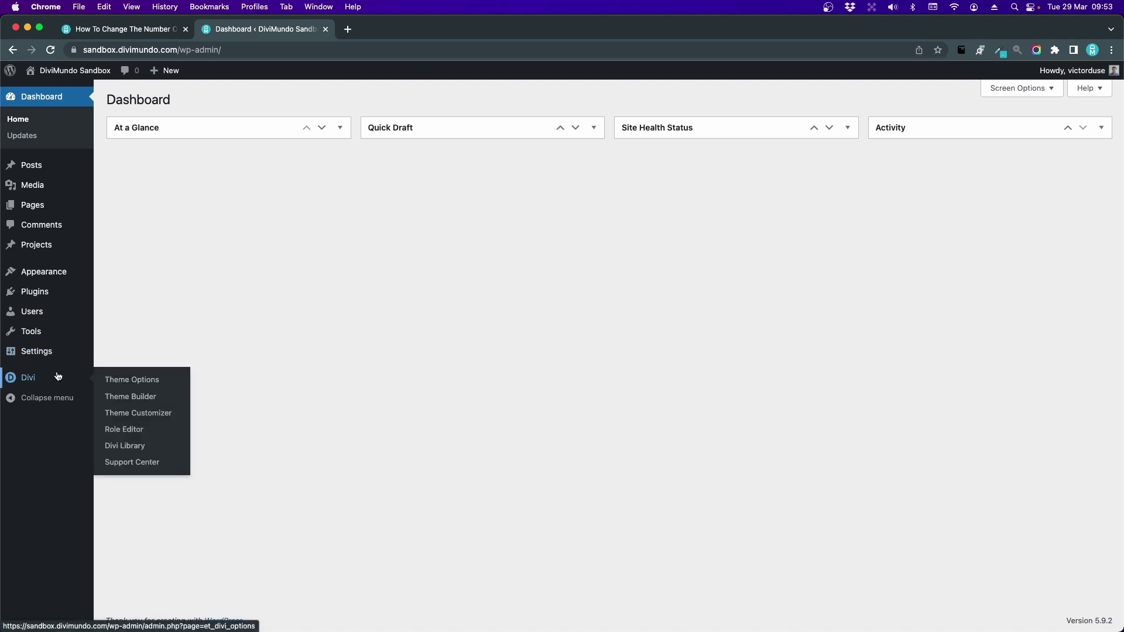
click(125, 414)
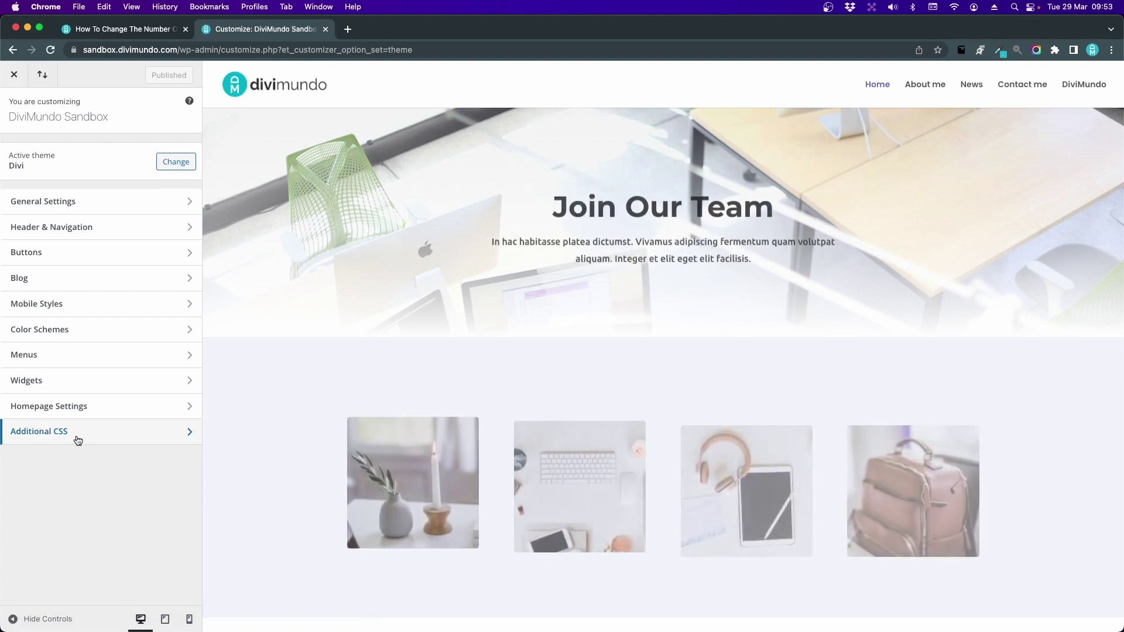
click(80, 438)
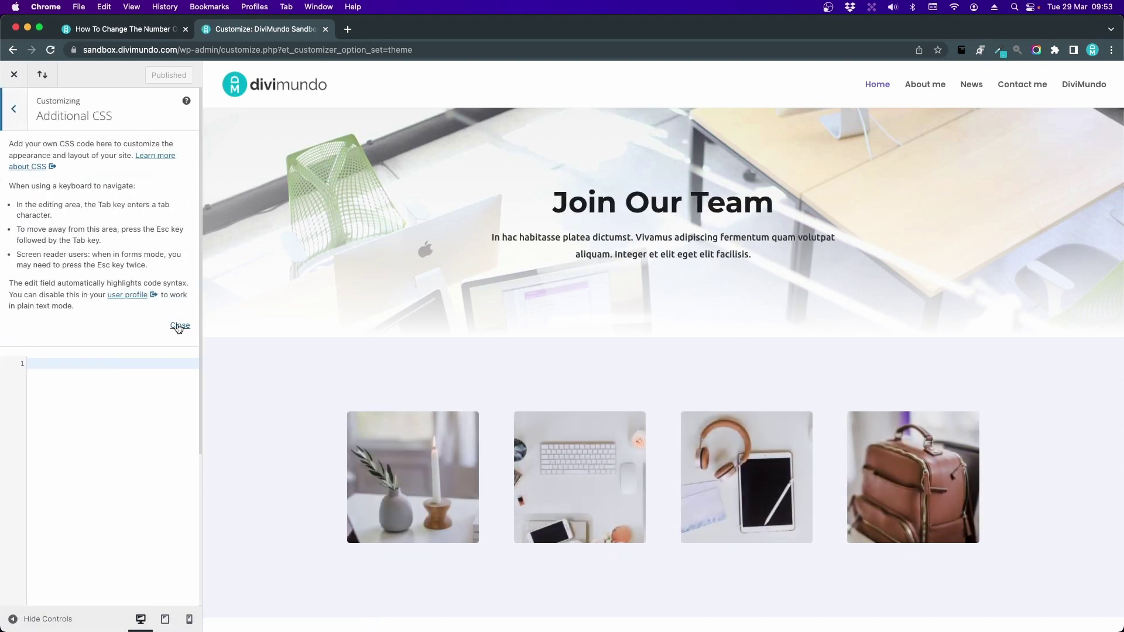
click(178, 324)
Paste the column CSS into the Additional CSS editor and publish it.
click(69, 168)
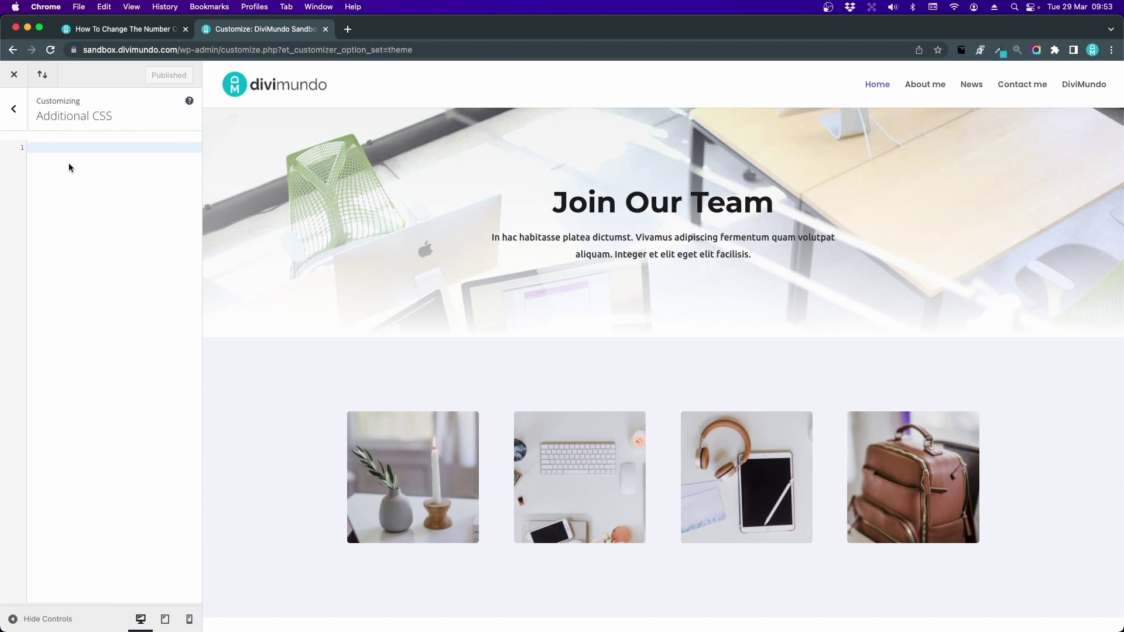
key(super+v)
scroll(52, 212, up, 15)
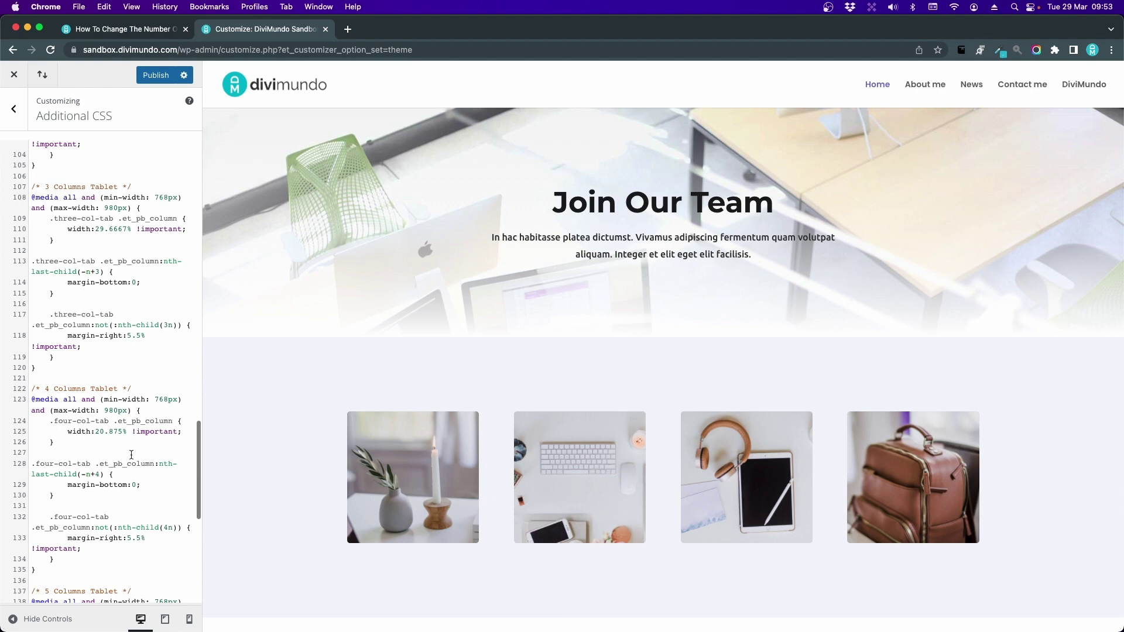
click(153, 78)
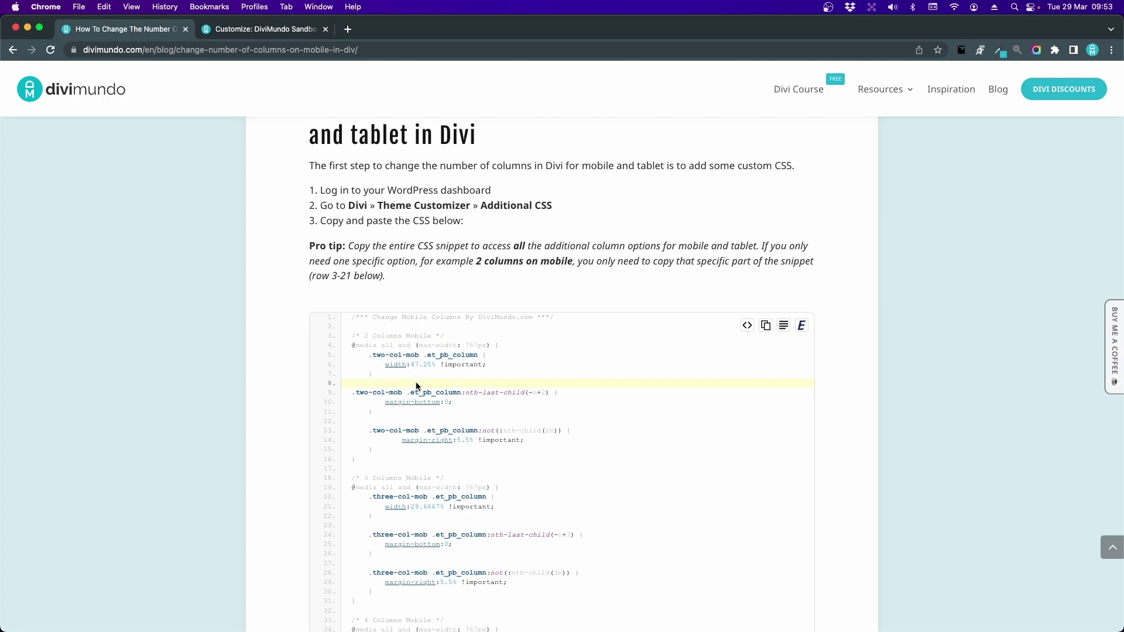
scroll(417, 384, down, 6)
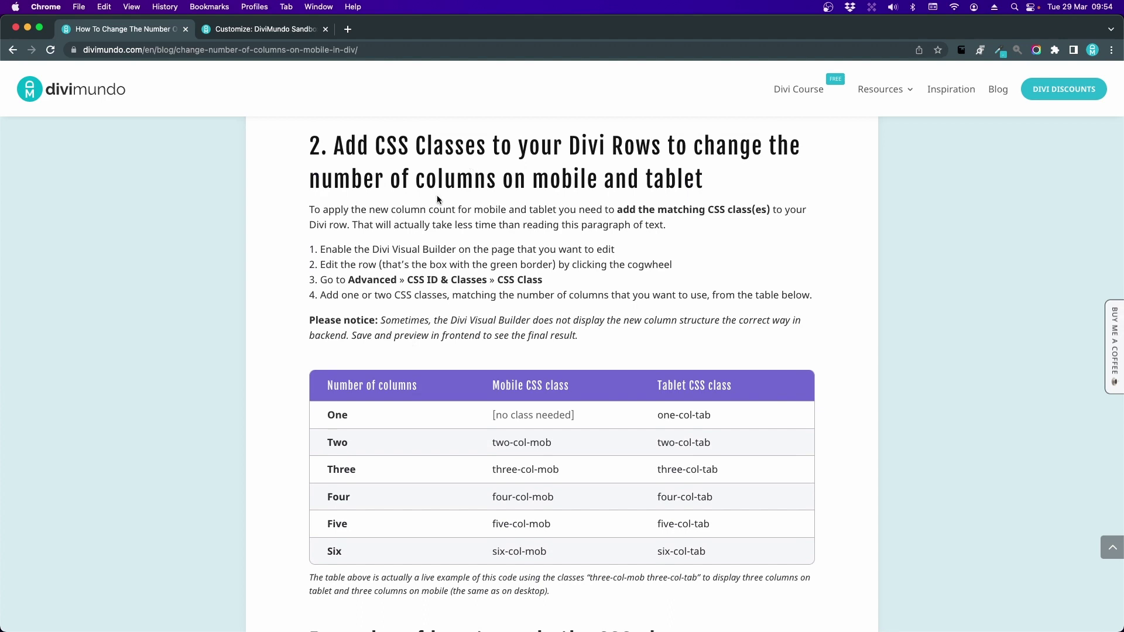
scroll(500, 310, down, 5)
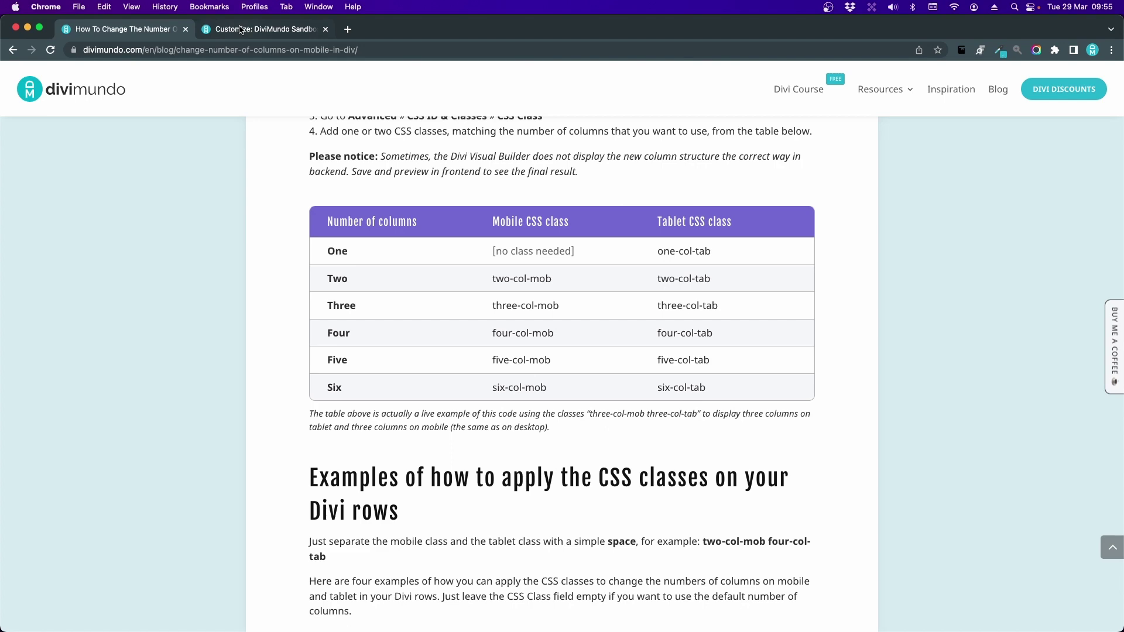
Close the Customizer, visit the site and enable the Visual Builder on the home page.
click(240, 29)
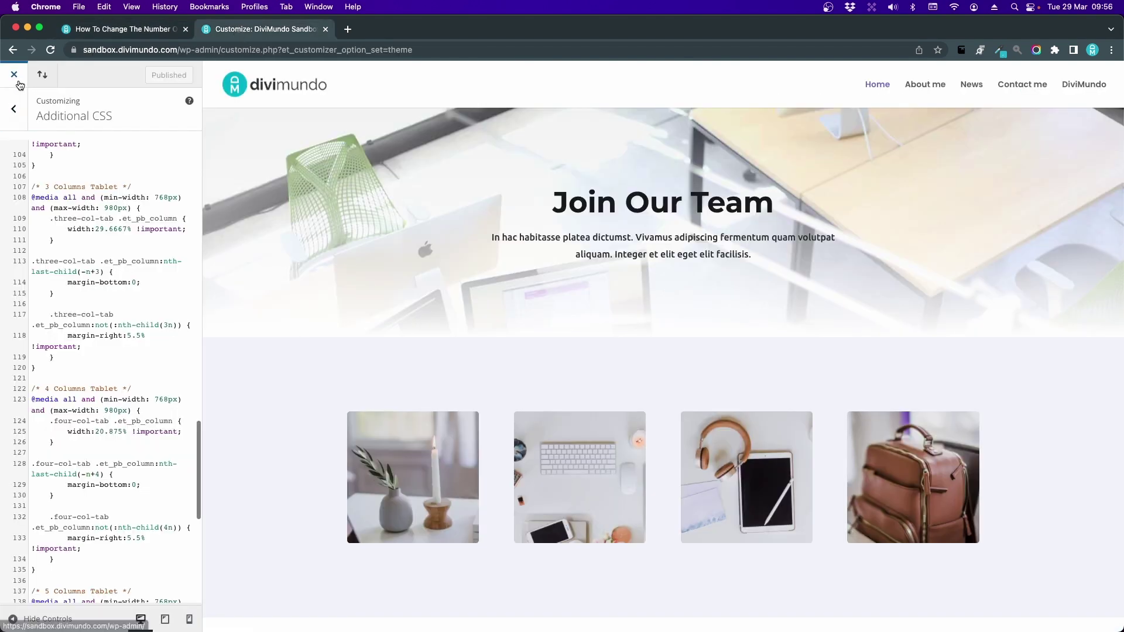
click(15, 74)
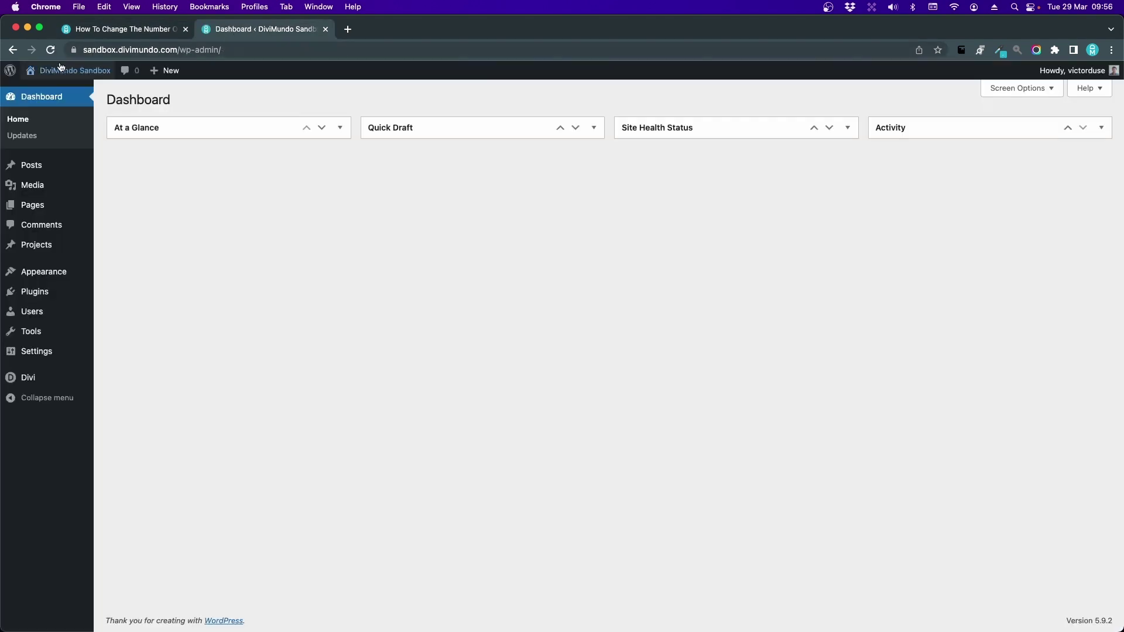
click(64, 92)
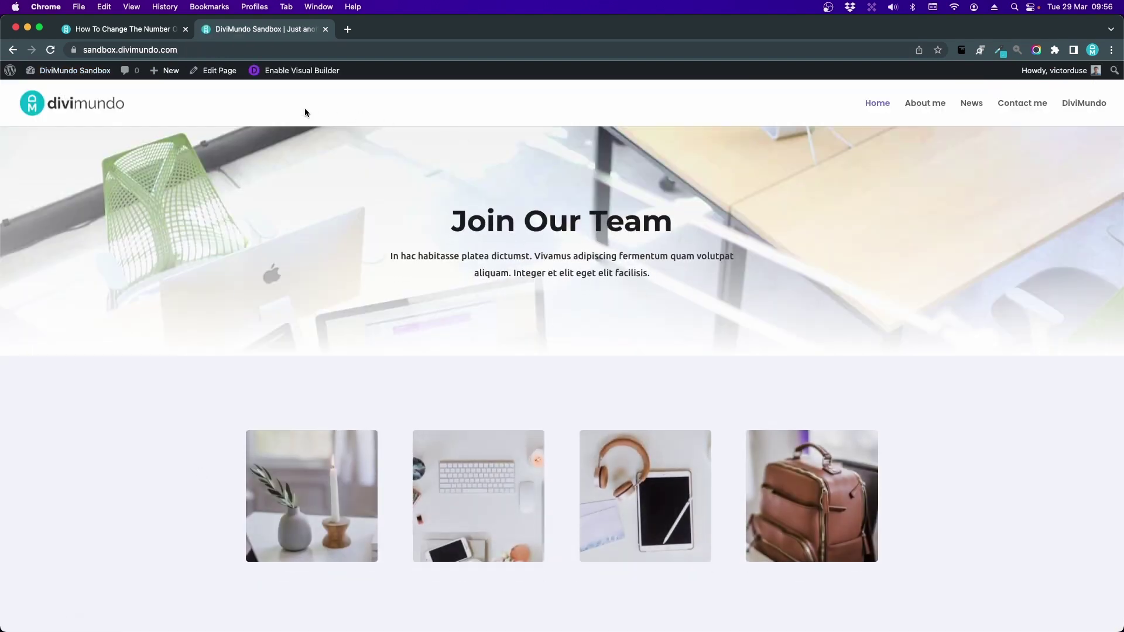
click(282, 71)
Scroll down to the four-image row in the Visual Builder.
scroll(445, 309, down, 3)
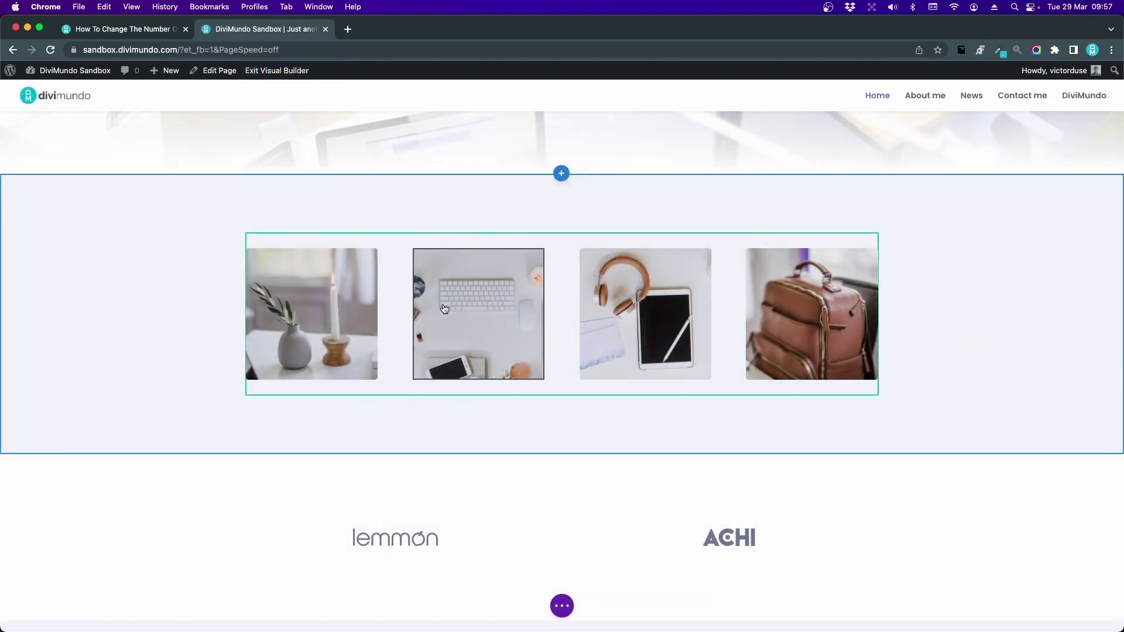
scroll(446, 310, down, 4)
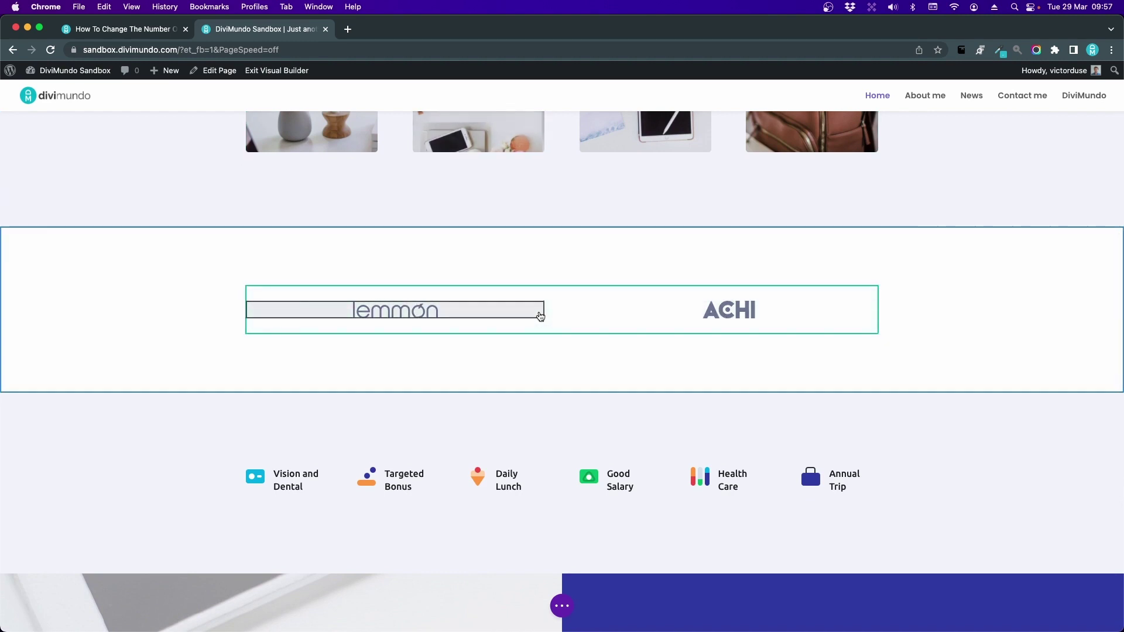
scroll(540, 317, down, 3)
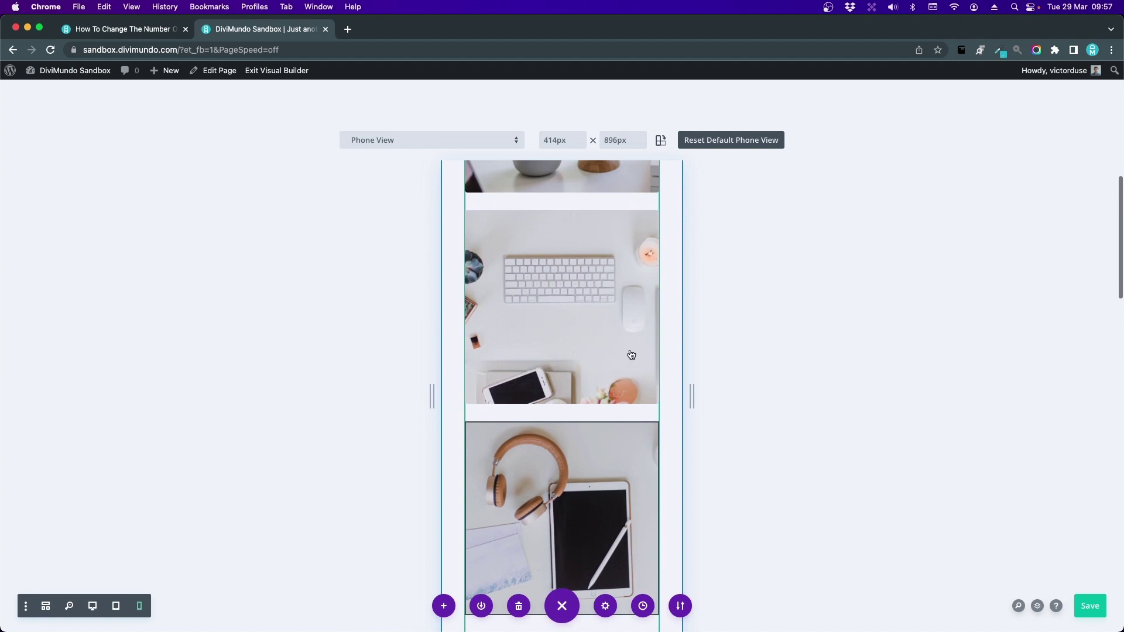
scroll(630, 354, up, 5)
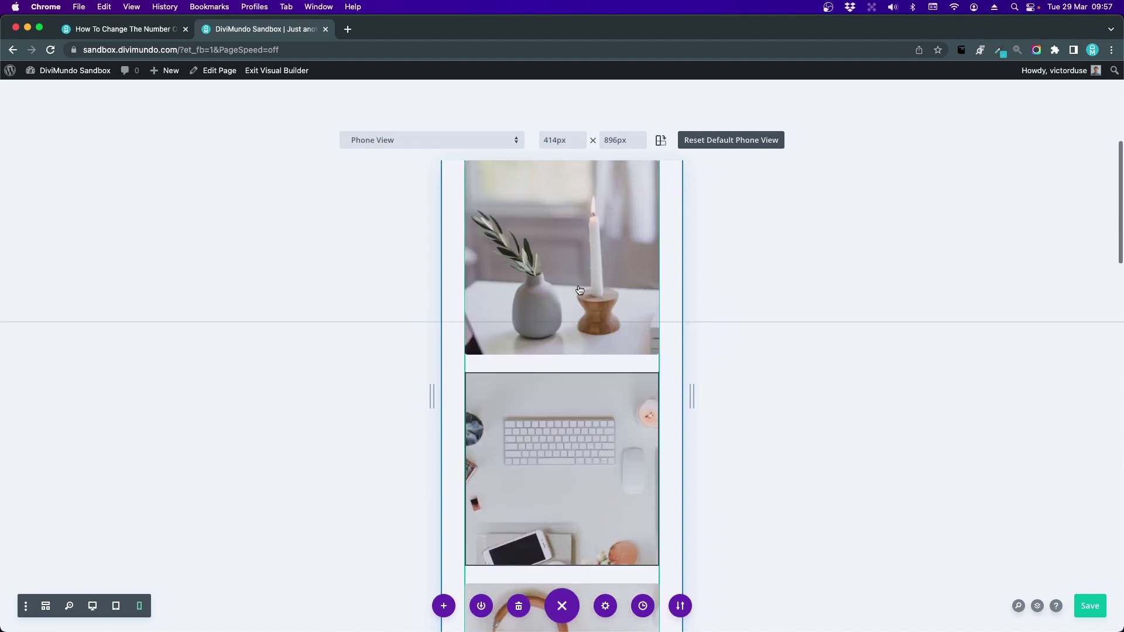
scroll(598, 350, down, 3)
scroll(598, 350, up, 4)
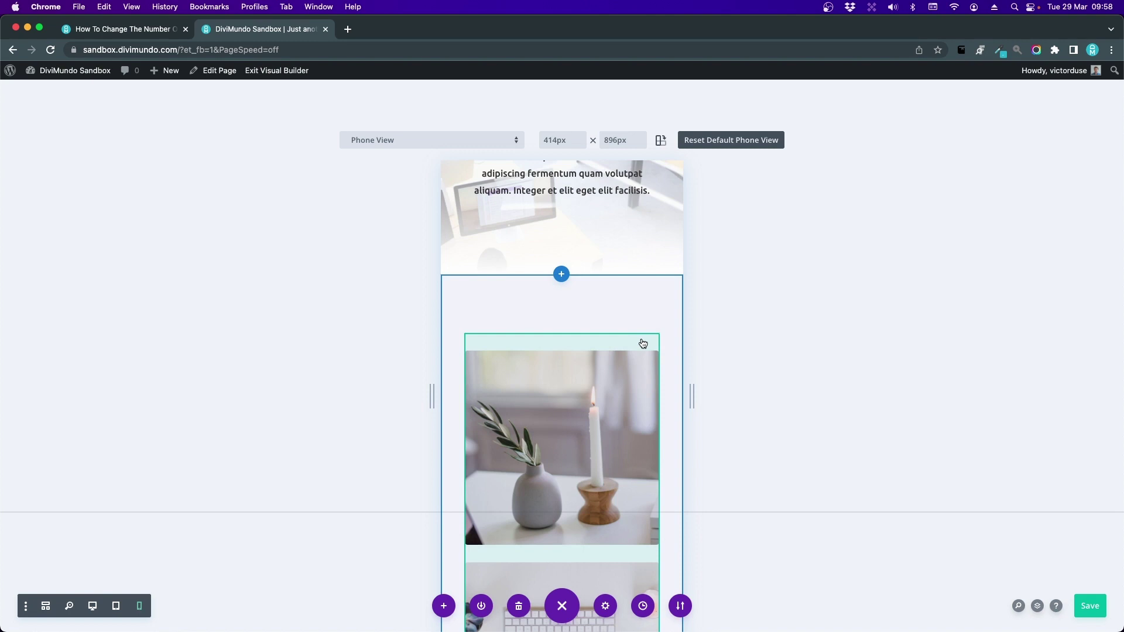
mouse_move(626, 344)
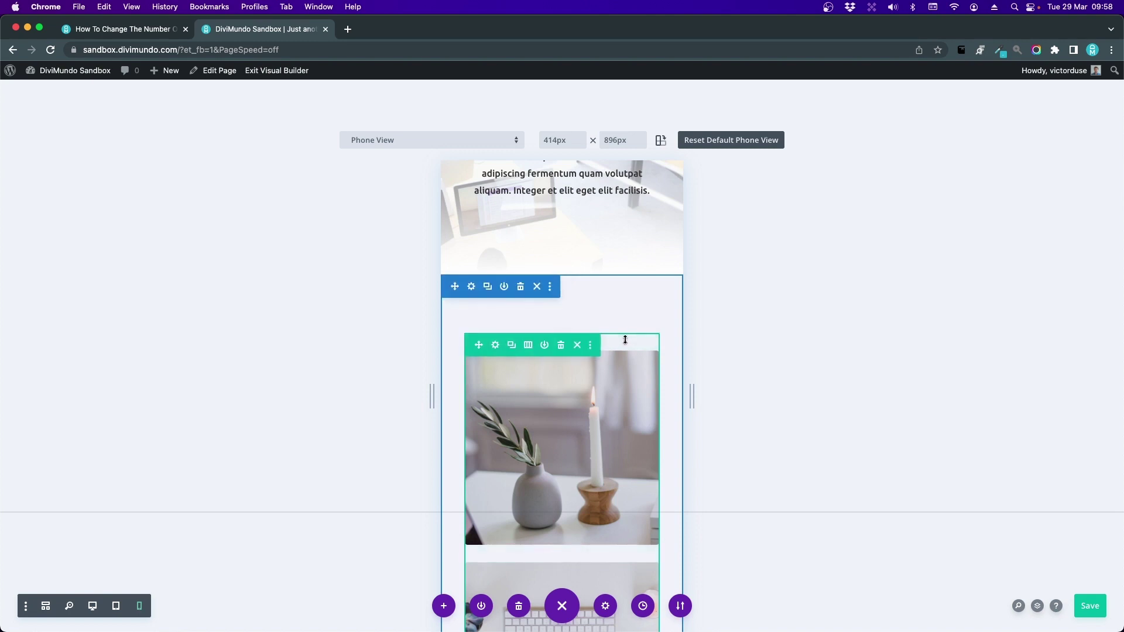
Open the image row's Advanced CSS ID & Classes settings, then view the article's column class table.
click(495, 345)
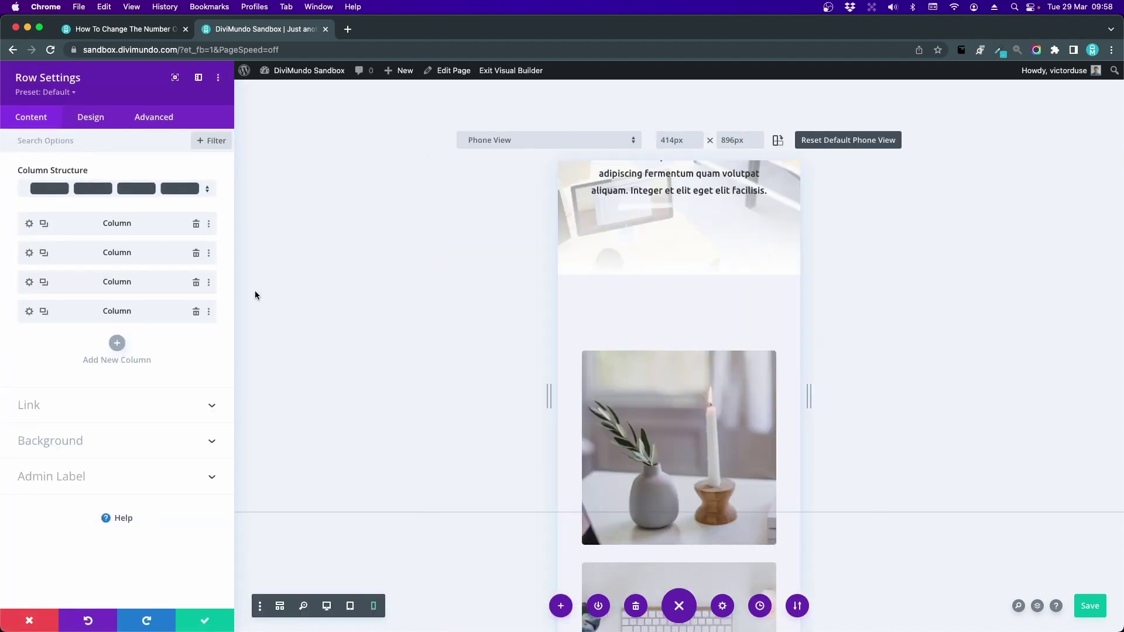
click(155, 118)
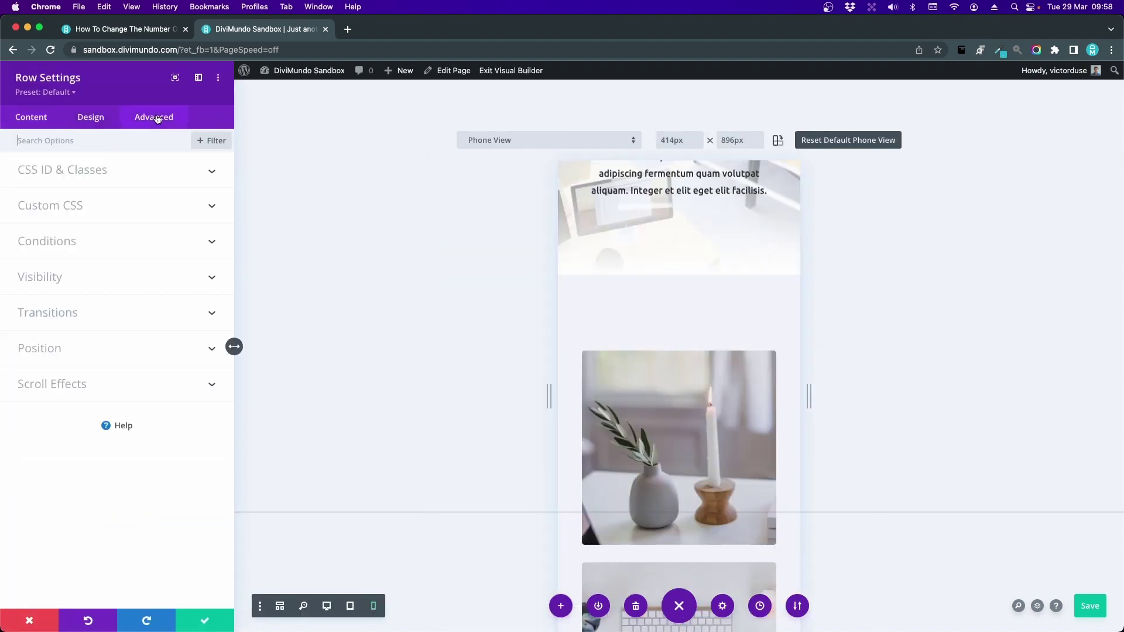
click(52, 171)
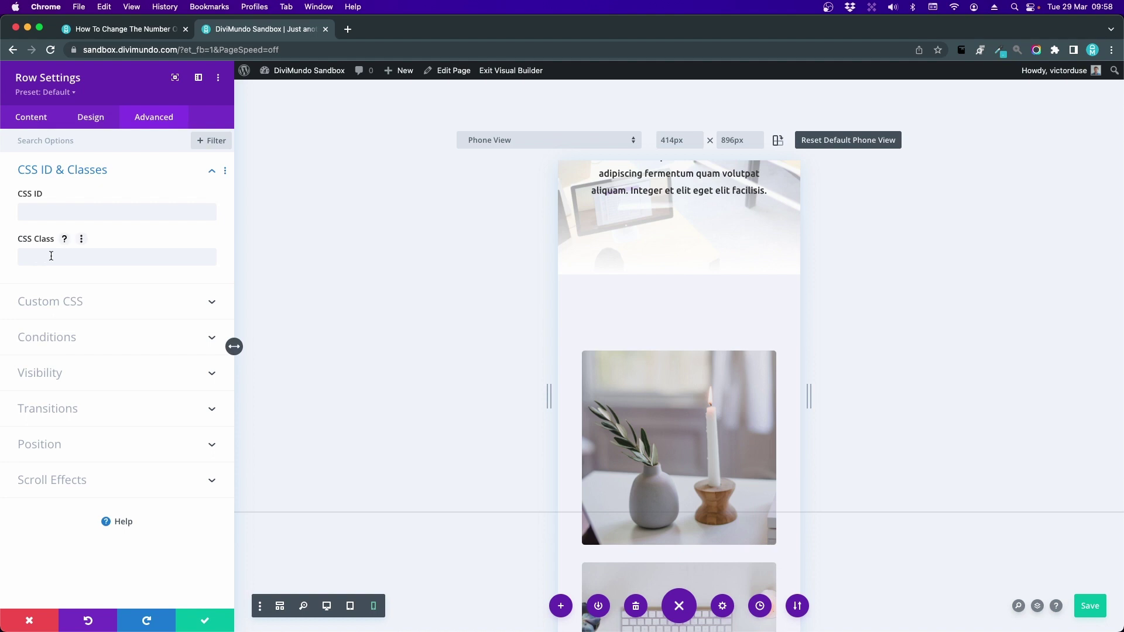
click(150, 30)
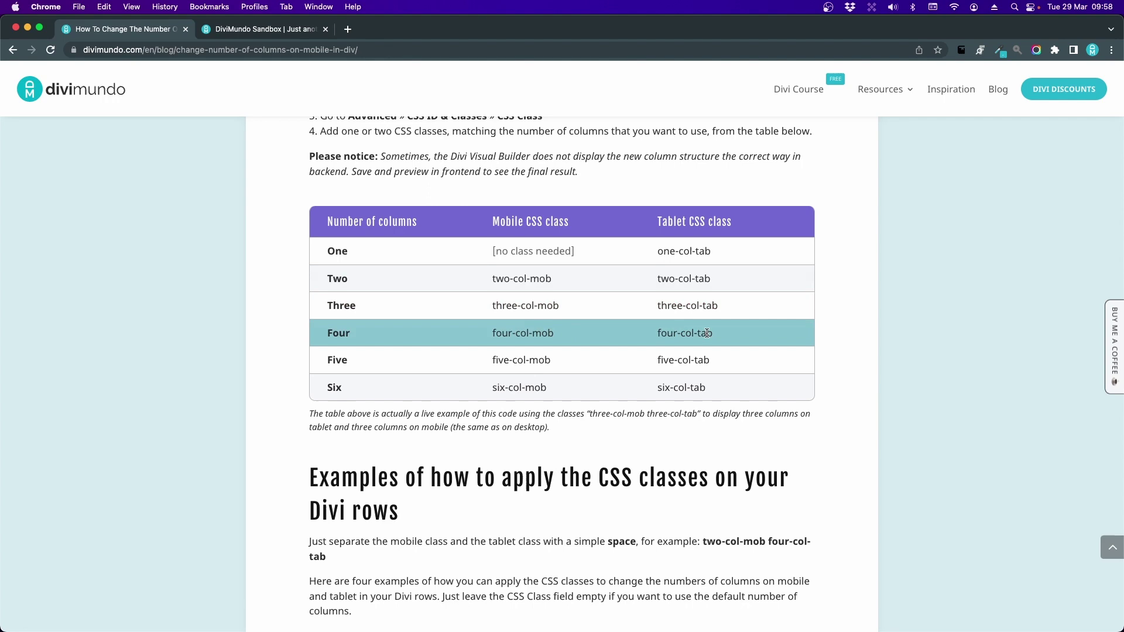
Enter 'two-col-mob four-col-tab' as the image row's CSS class and check it at tablet width.
key(ctrl+Tab)
click(48, 254)
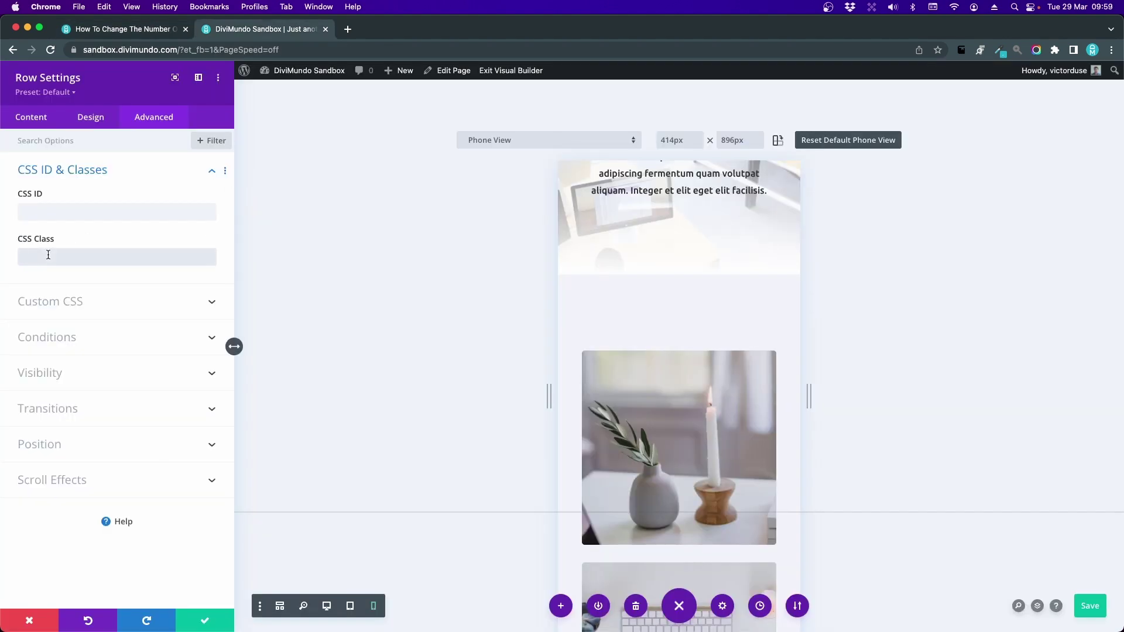
text(two)
key(BackSpace)
key(BackSpace)
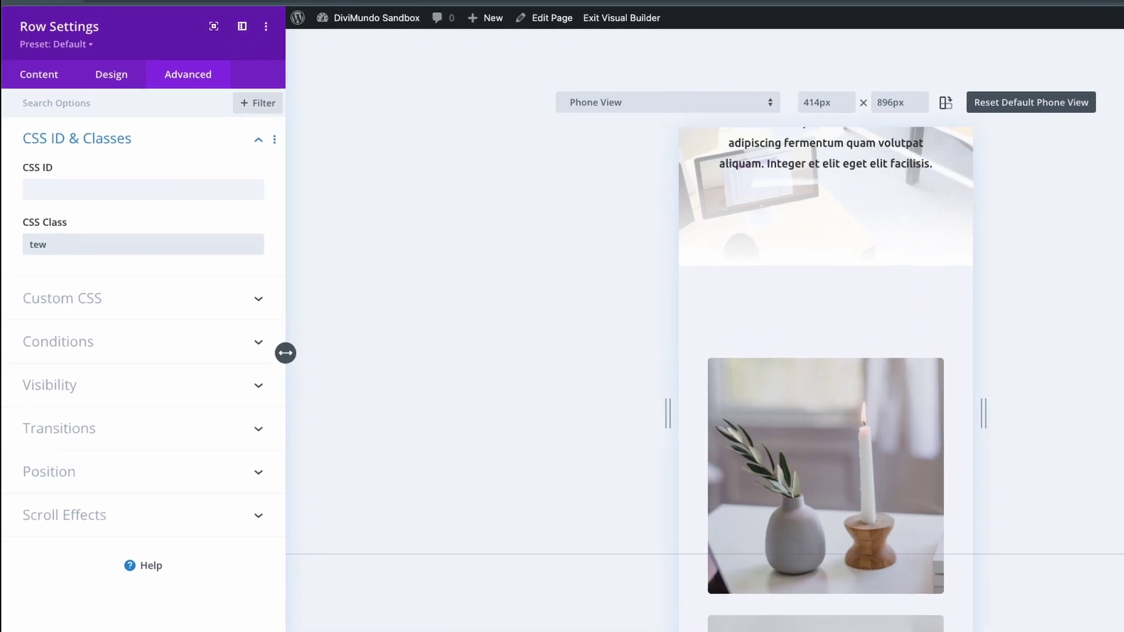
text(wo)
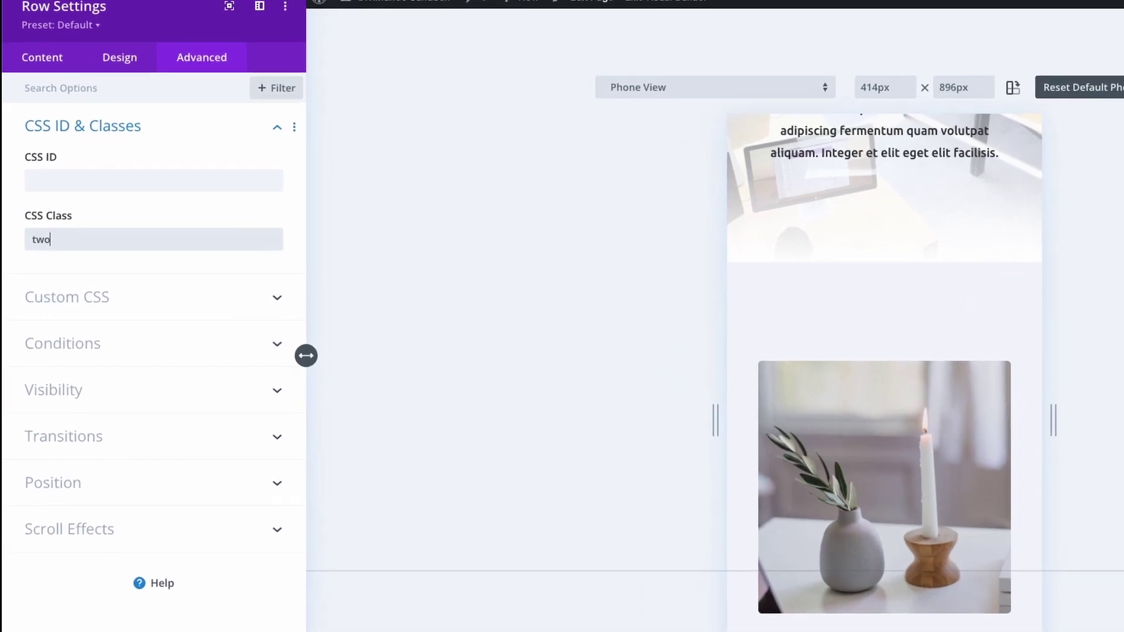
text(-col-mob)
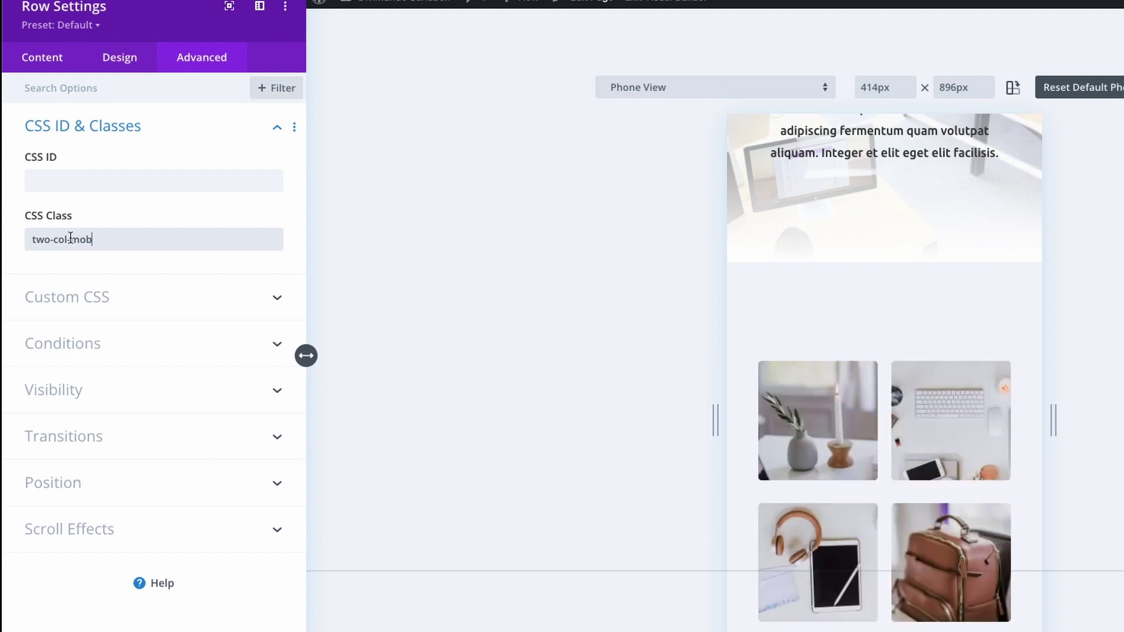
scroll(845, 476, down, 2)
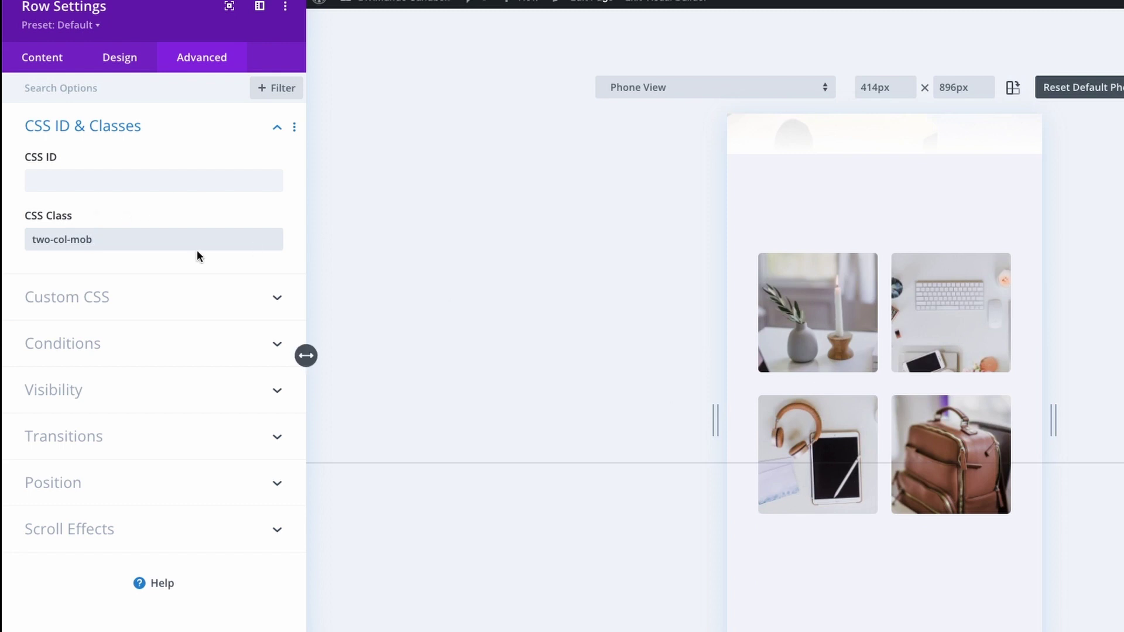
text(four-col-tab)
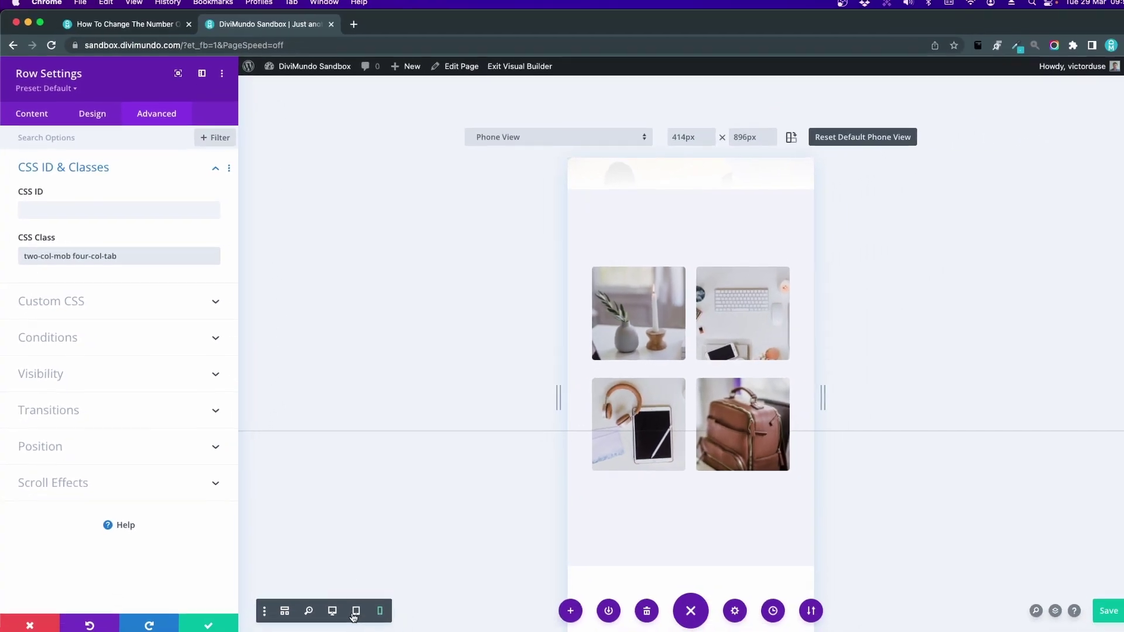
click(350, 607)
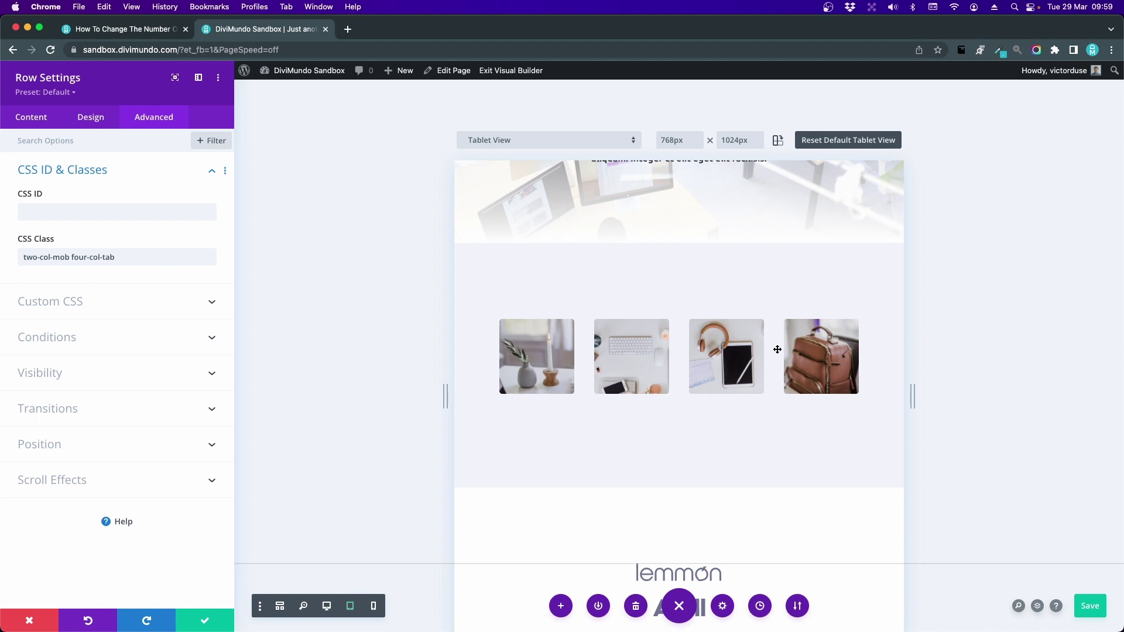
Save the page, load the sandbox site in a new tab and open Chrome DevTools.
click(1096, 610)
click(349, 31)
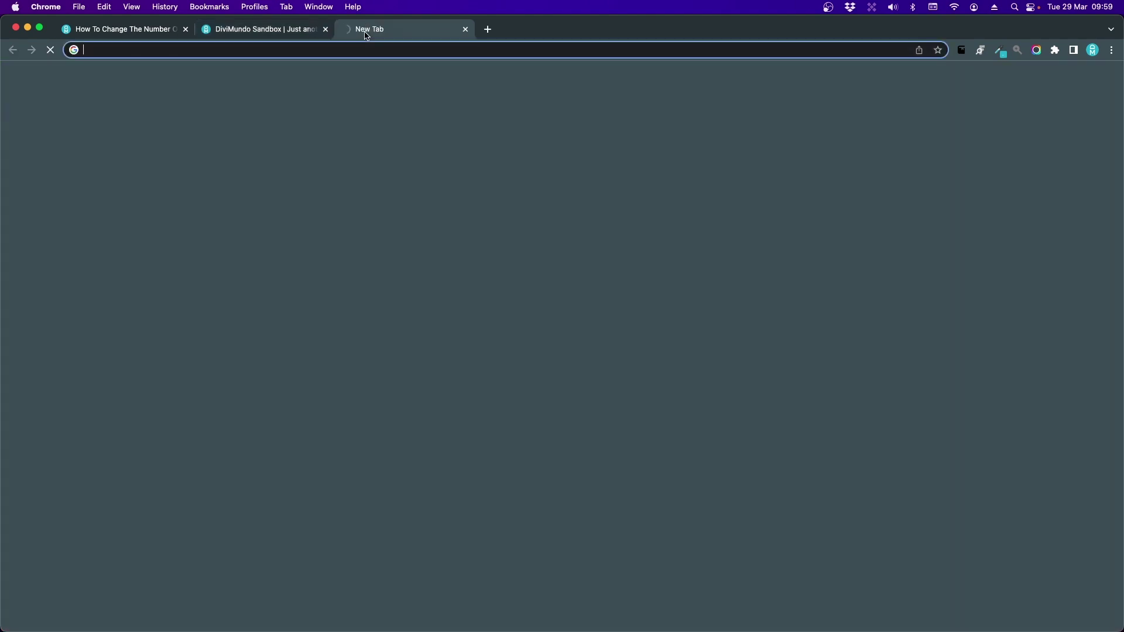
text(san)
key(Return)
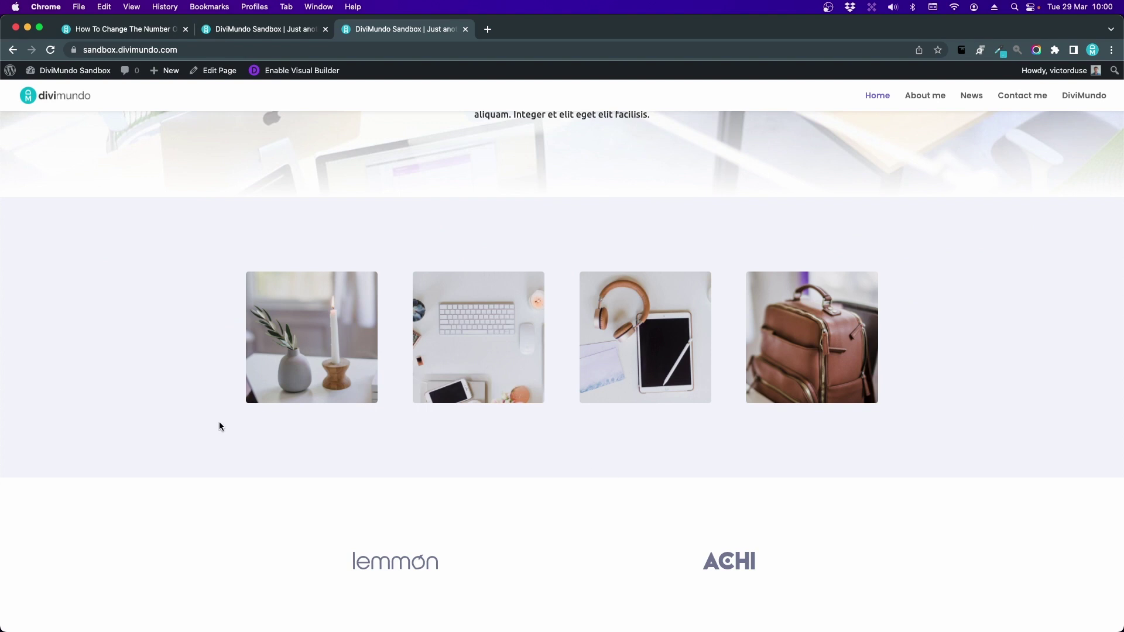
scroll(219, 422, down, 1)
right_click(166, 331)
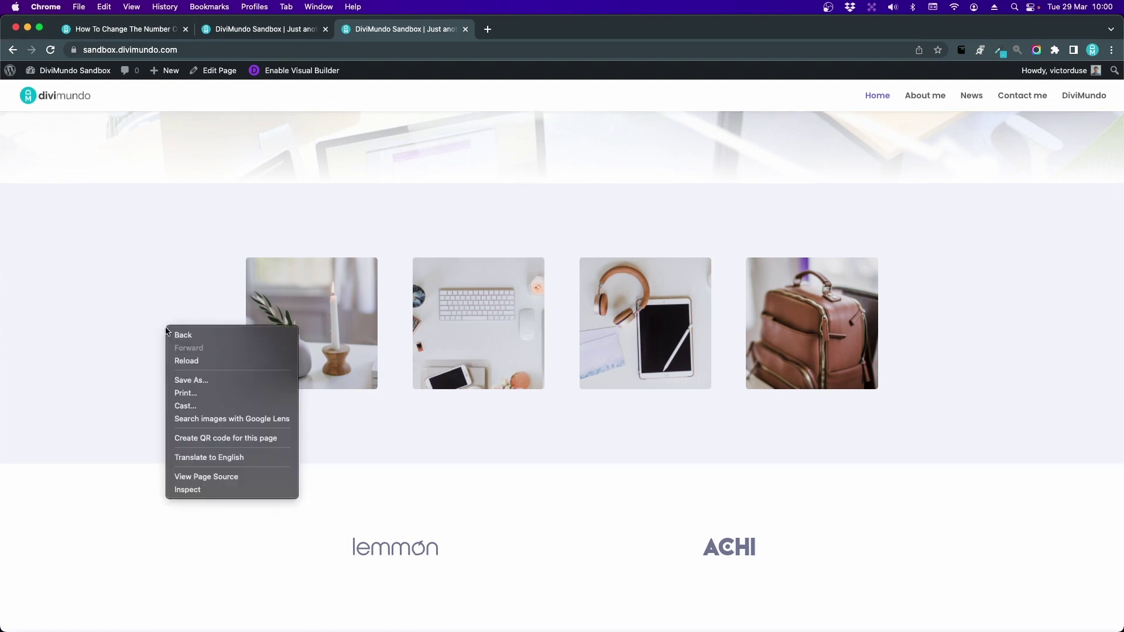
click(207, 490)
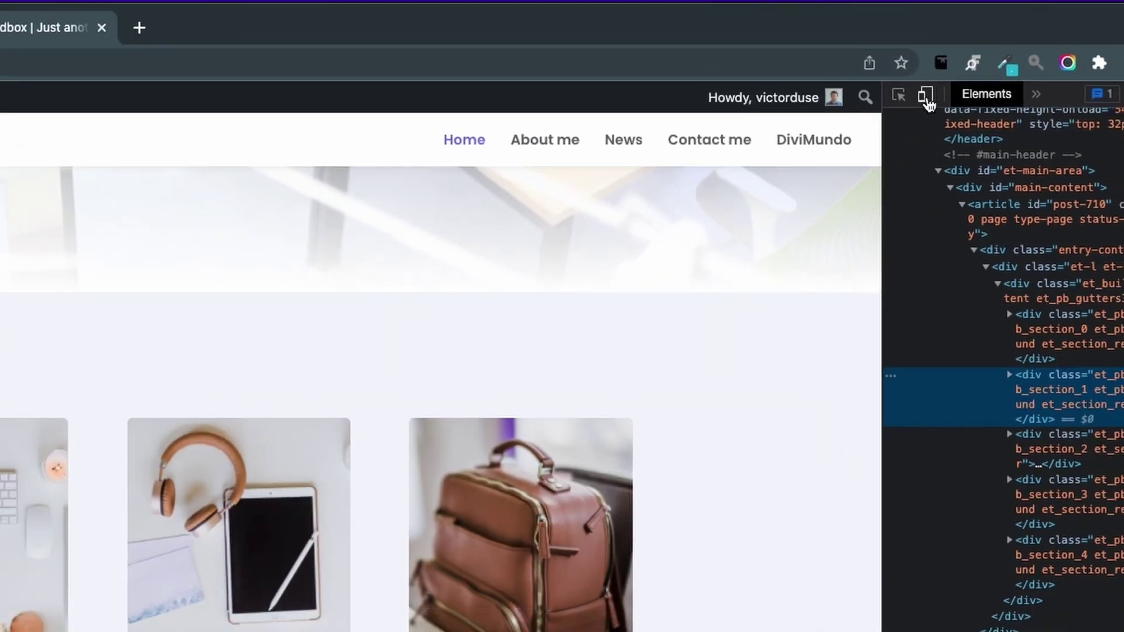
Emulate the page as iPhone XR, then as iPad Mini, in the device toolbar.
click(886, 139)
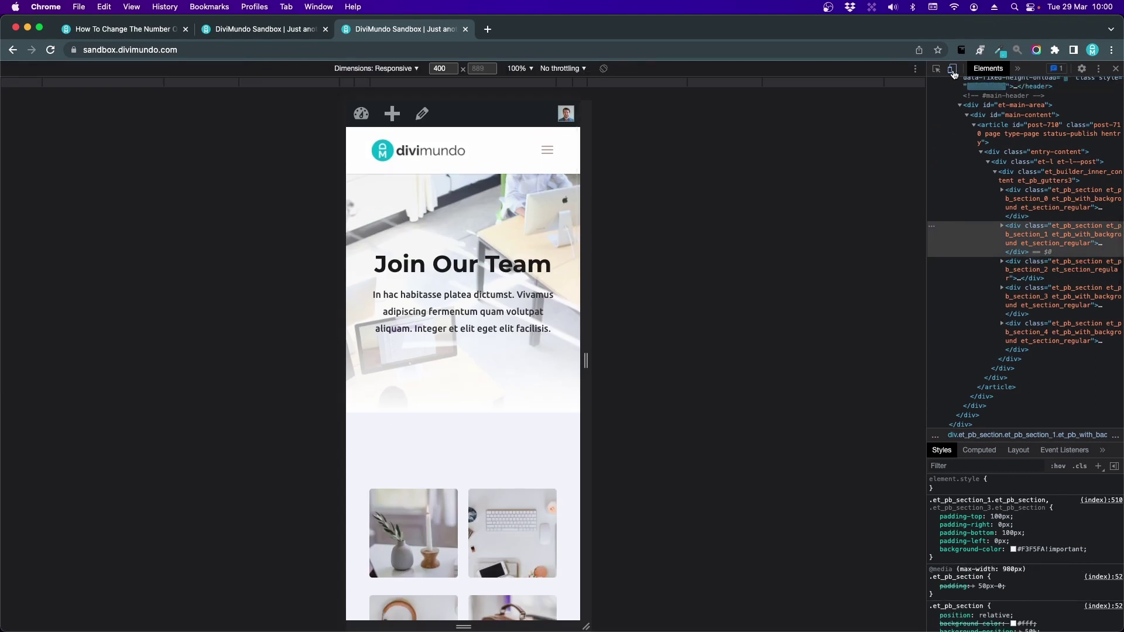
click(396, 69)
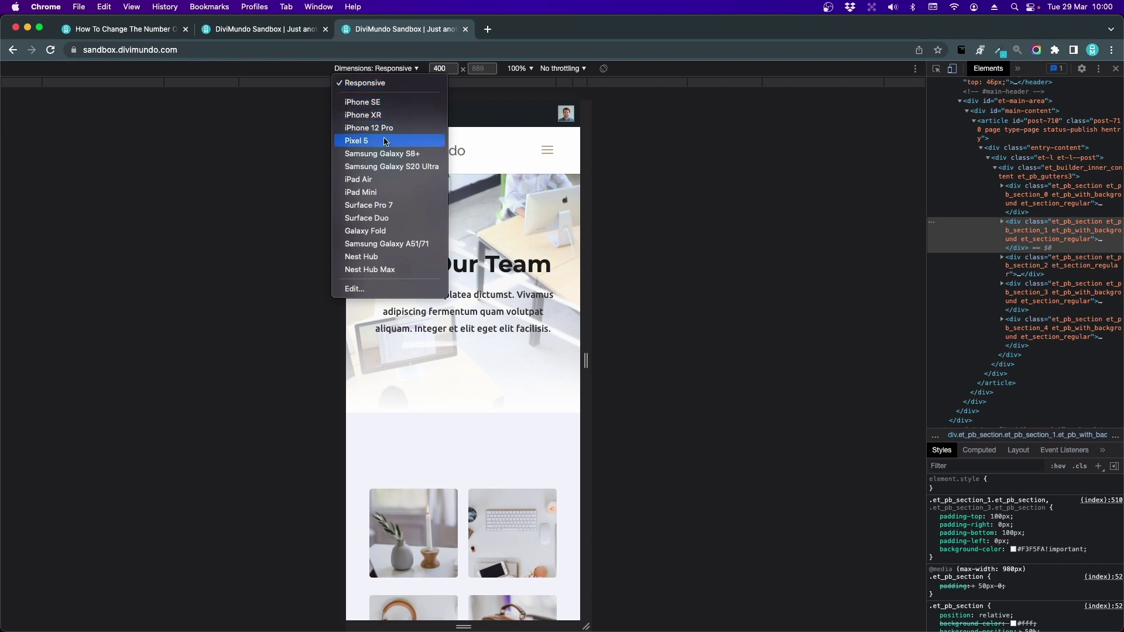
click(369, 115)
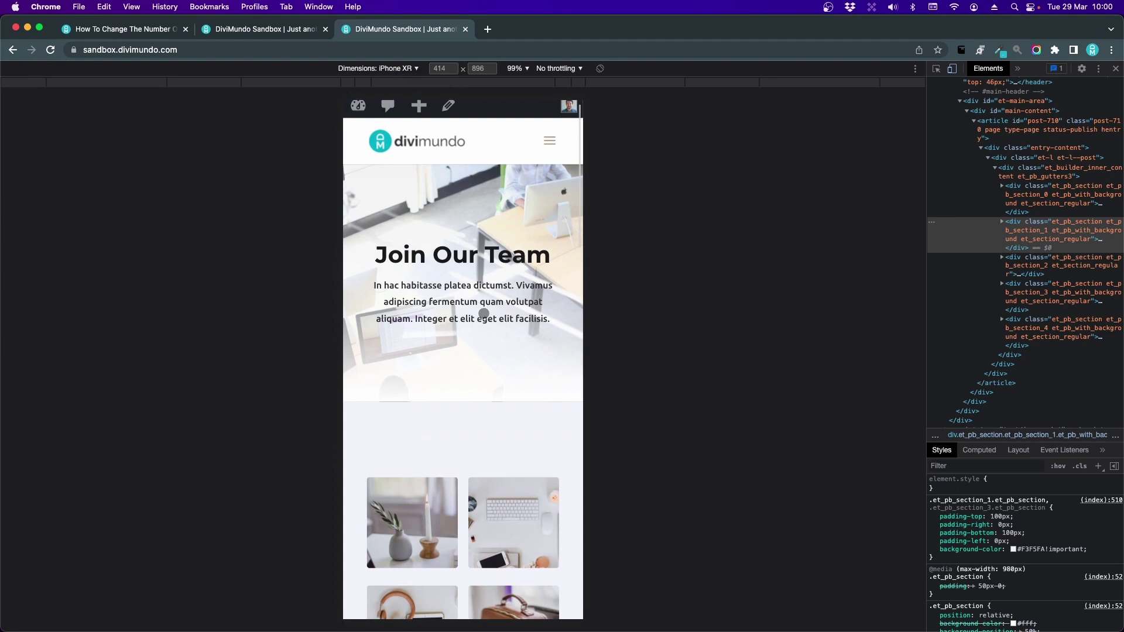
scroll(484, 313, down, 4)
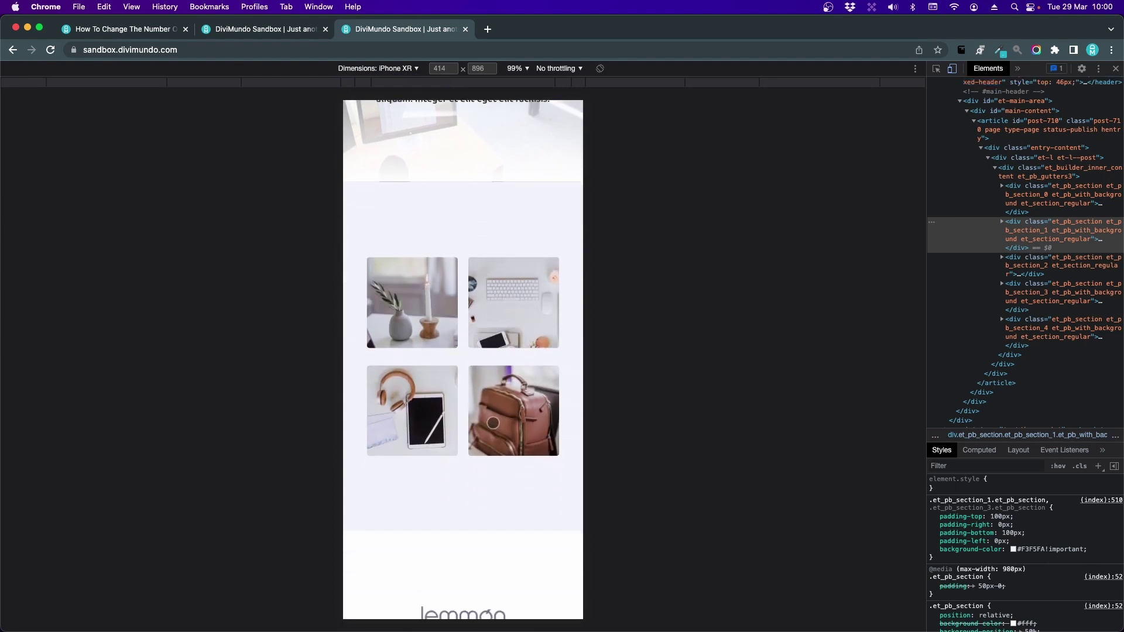
click(411, 69)
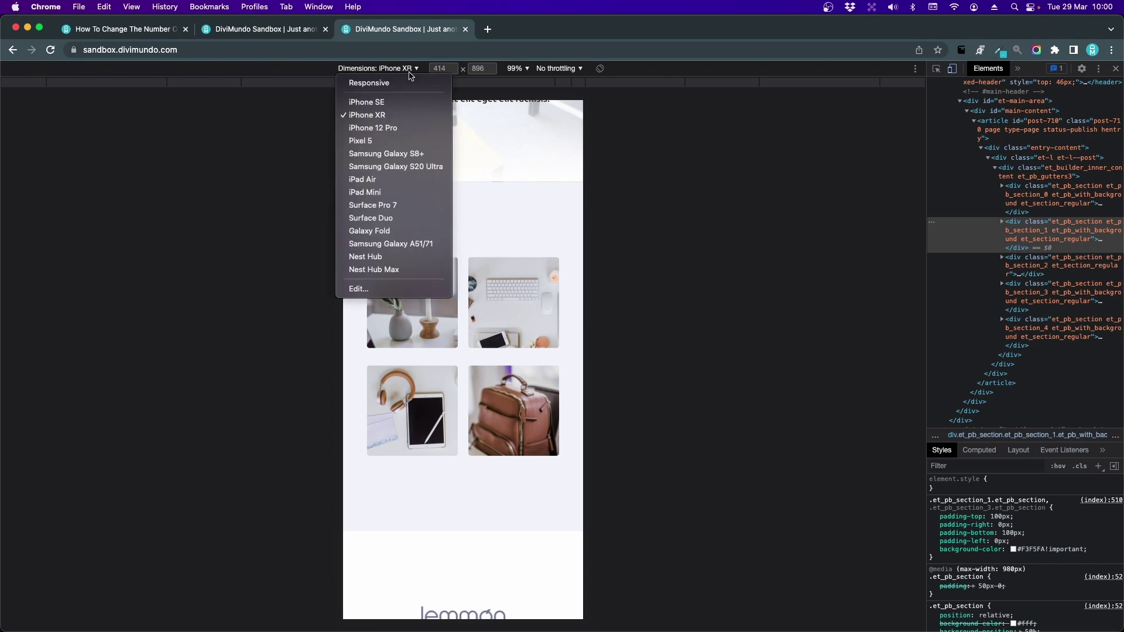
click(379, 193)
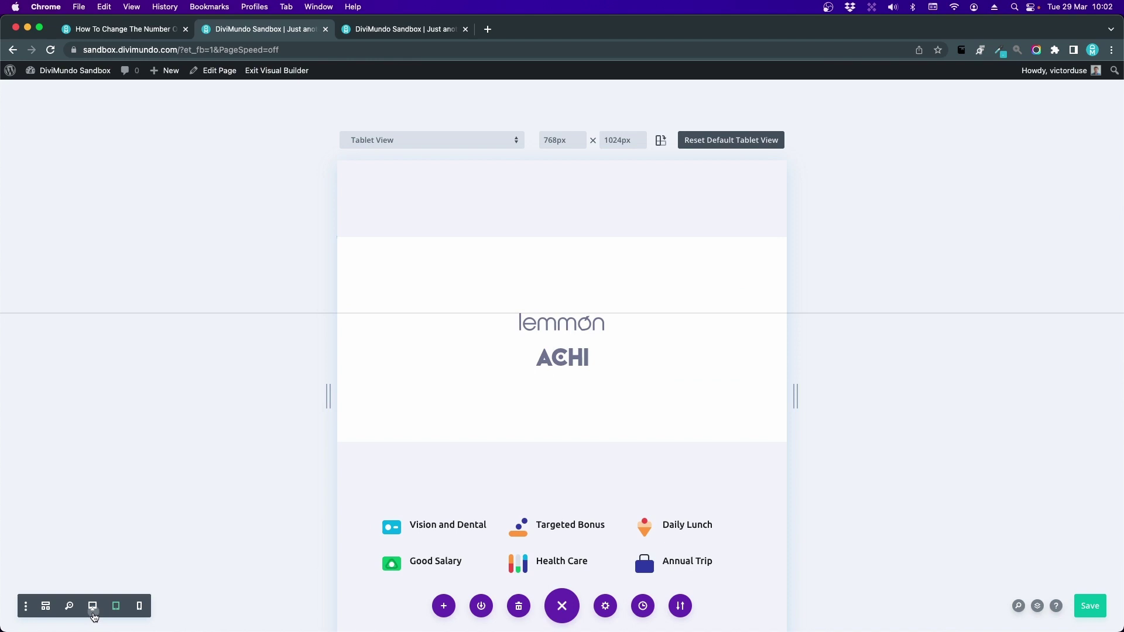
Open the two-logo row's CSS ID & Classes settings in desktop view.
click(92, 608)
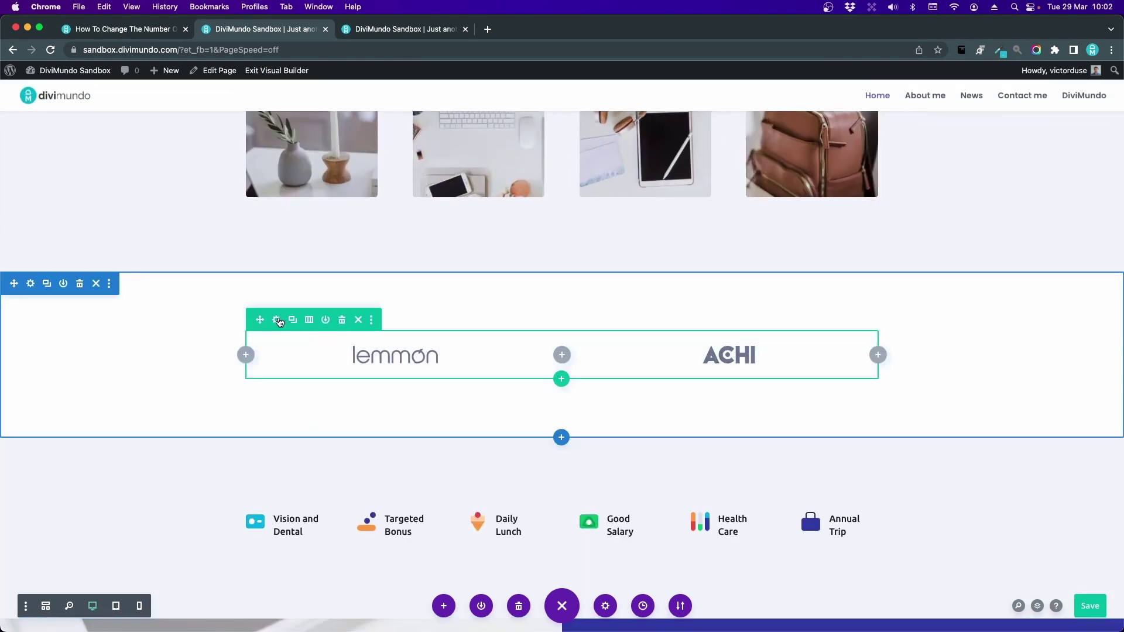
click(277, 320)
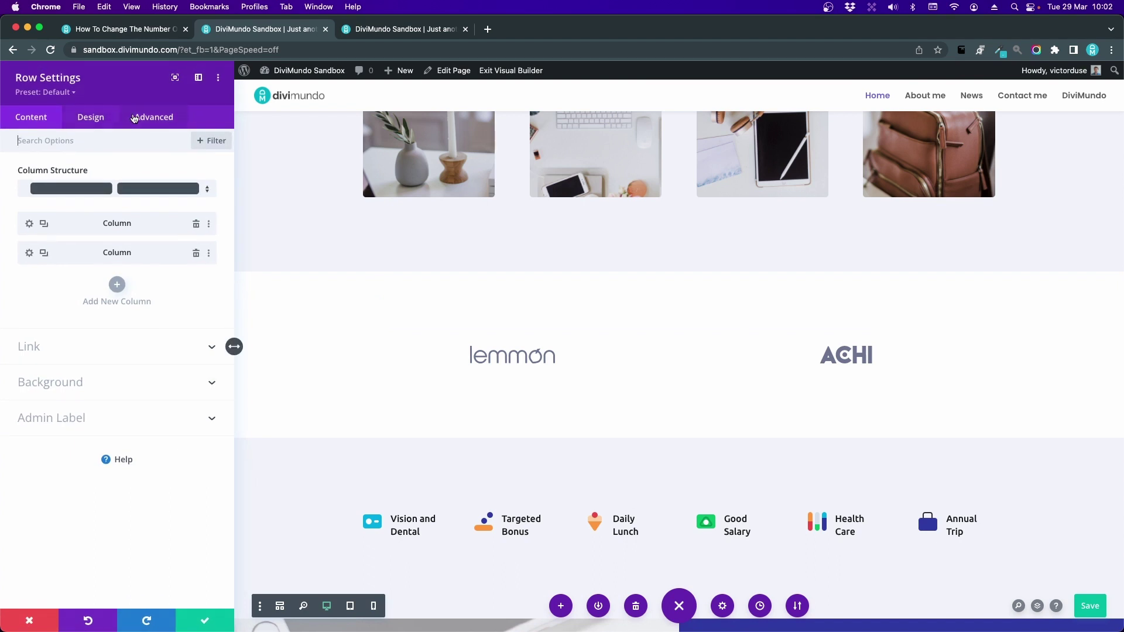
click(134, 118)
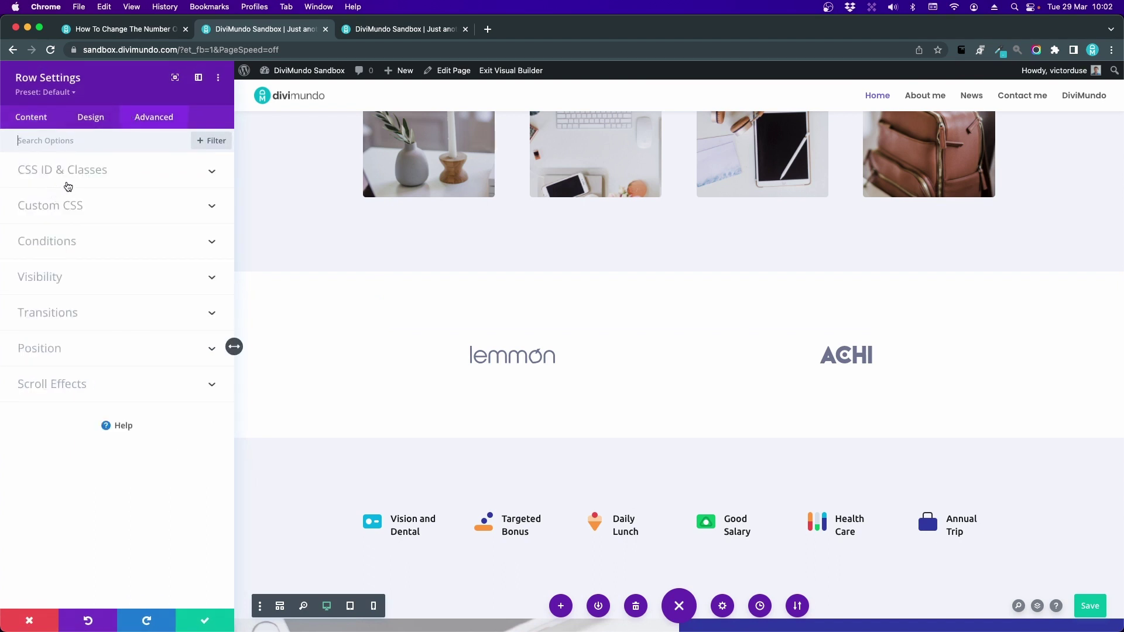
click(74, 181)
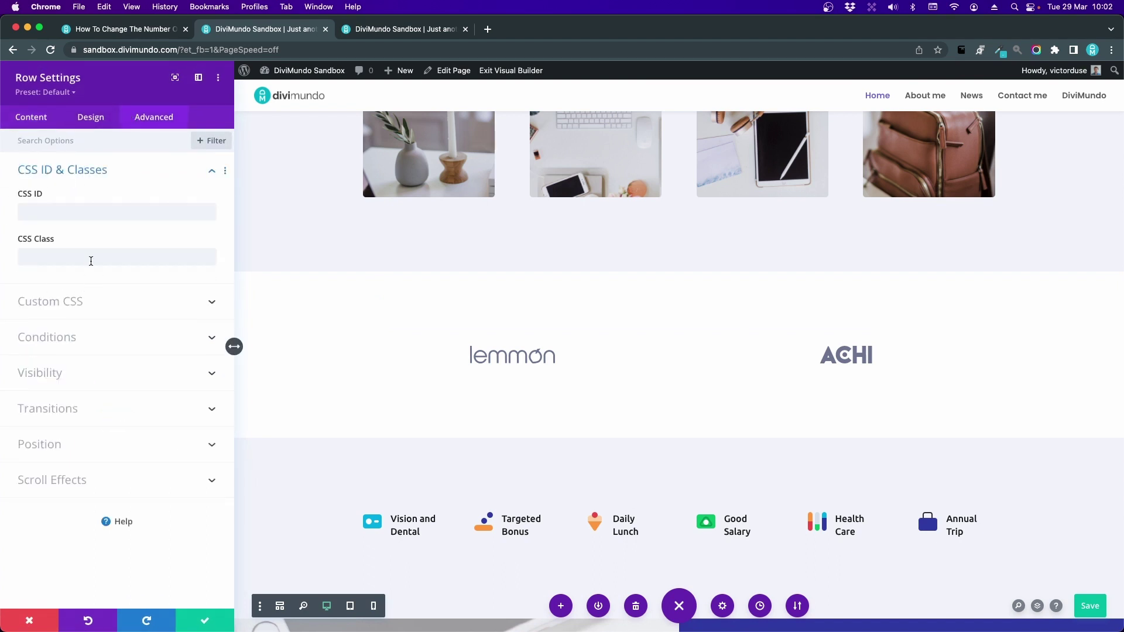
Give the logo row the classes 'two-col-mob two-col-tab' and preview at tablet and phone widths.
click(91, 258)
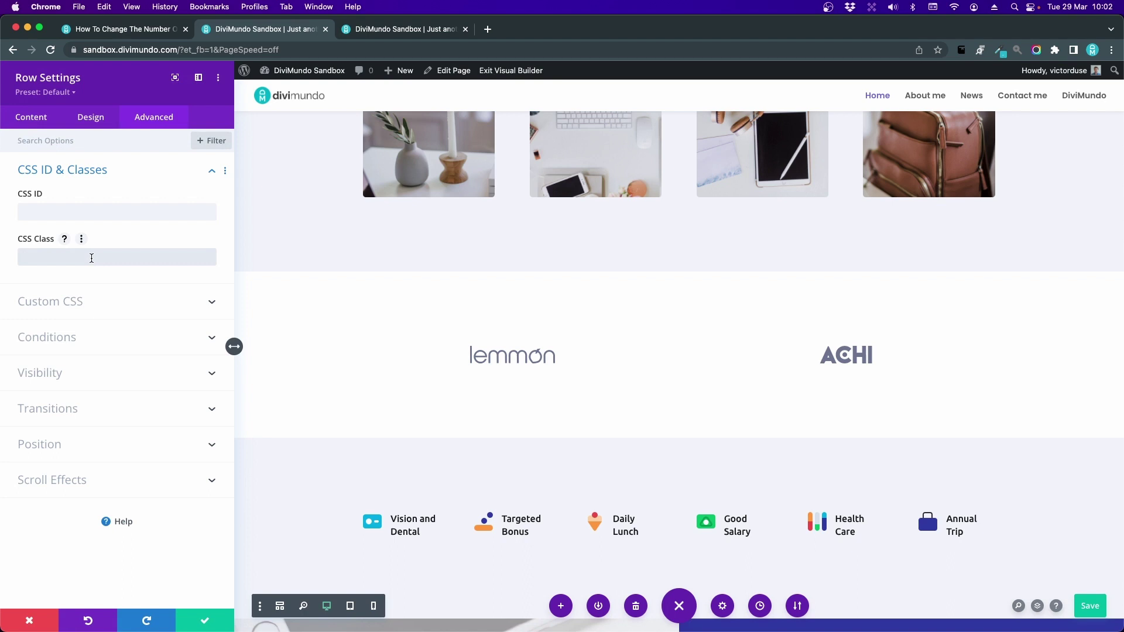
text(two-col-mob two-col-ta)
text(b)
scroll(585, 410, down, 1)
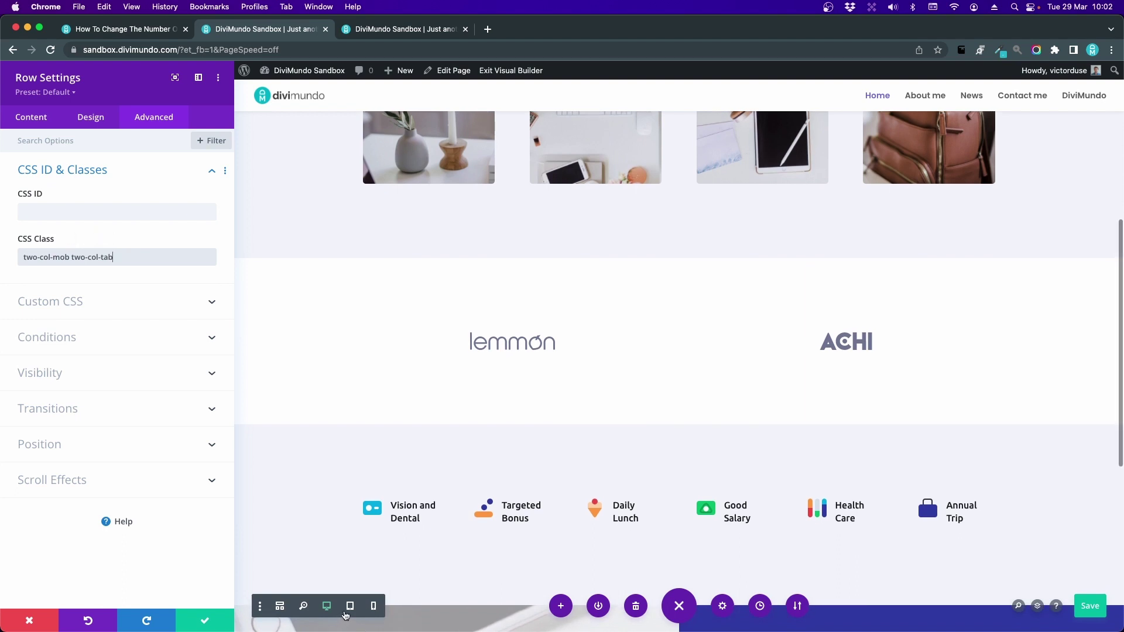
click(351, 606)
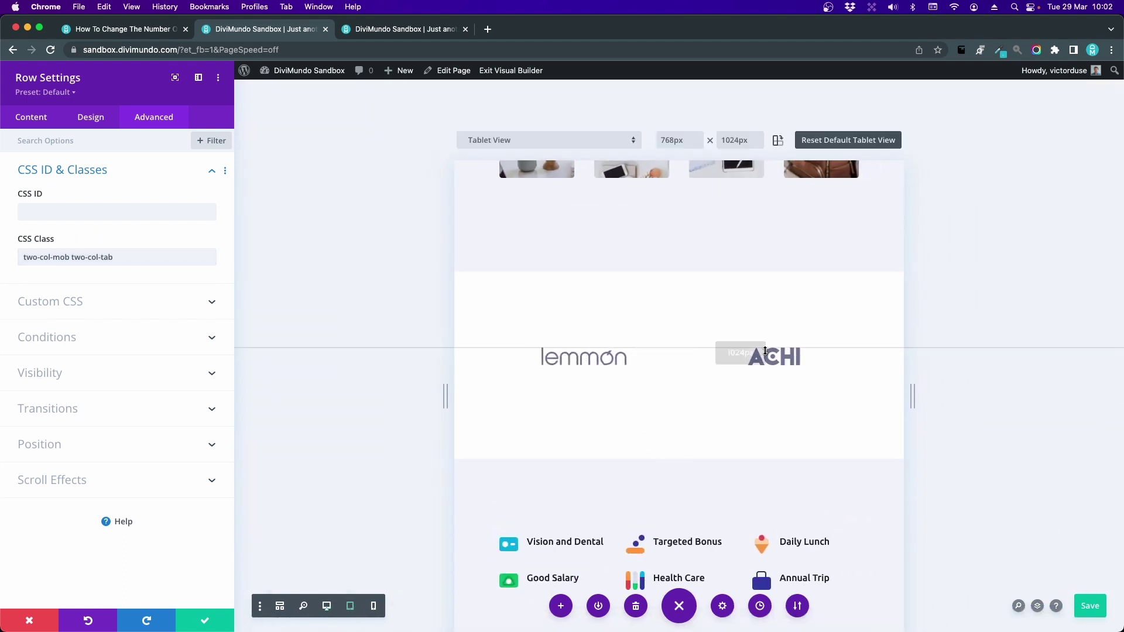
click(373, 606)
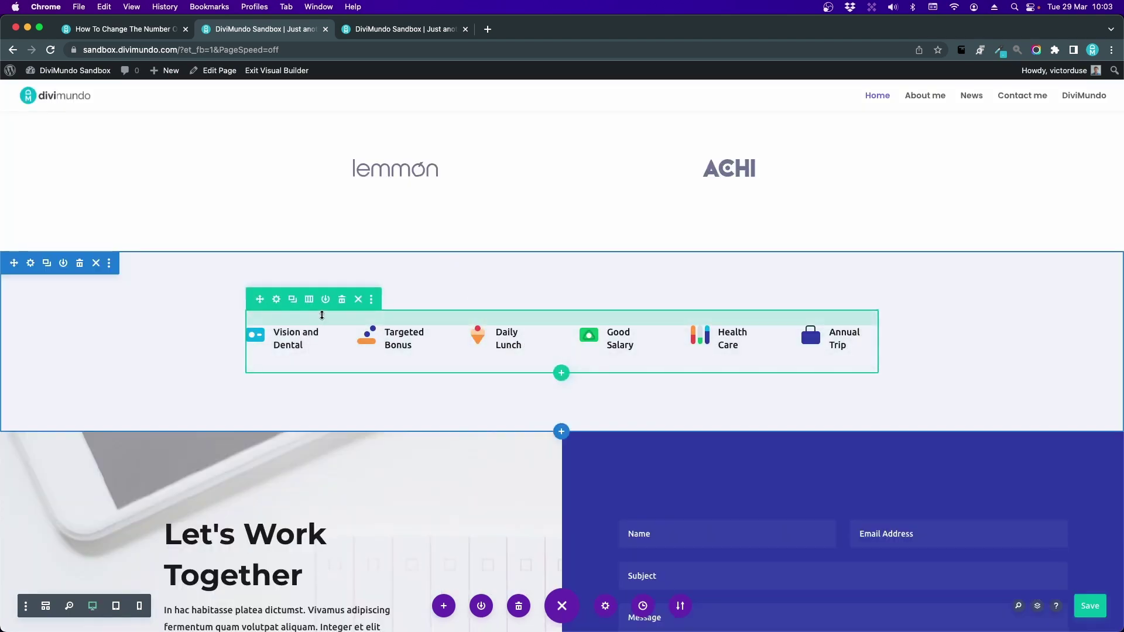
Give the benefits row the CSS class 'six-col-mob', preview at phone width and save.
click(276, 299)
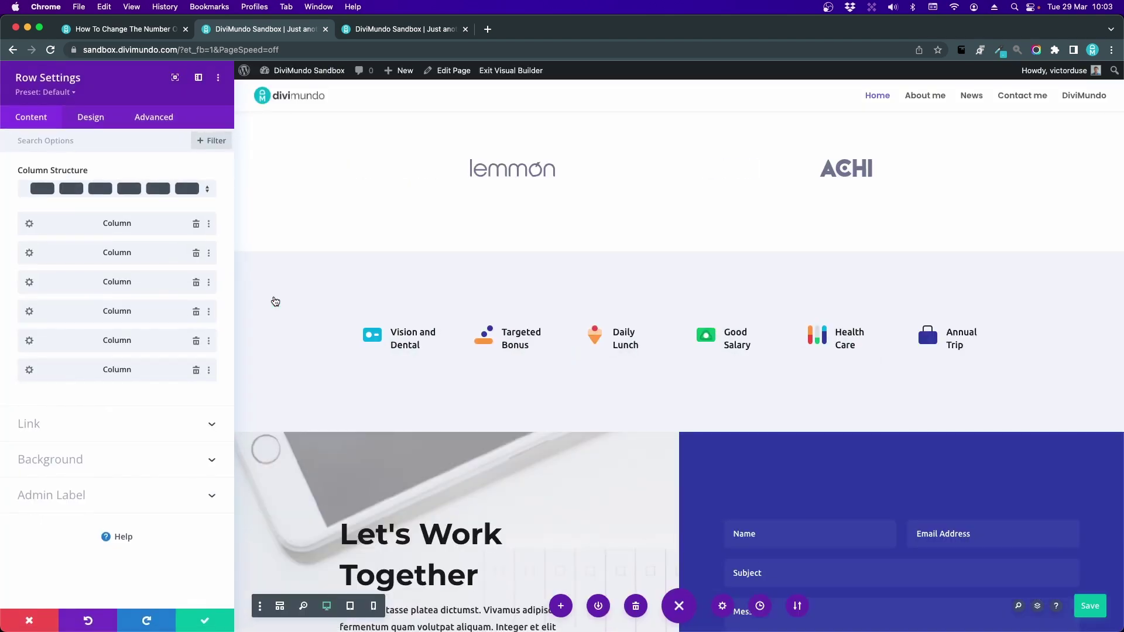
click(139, 117)
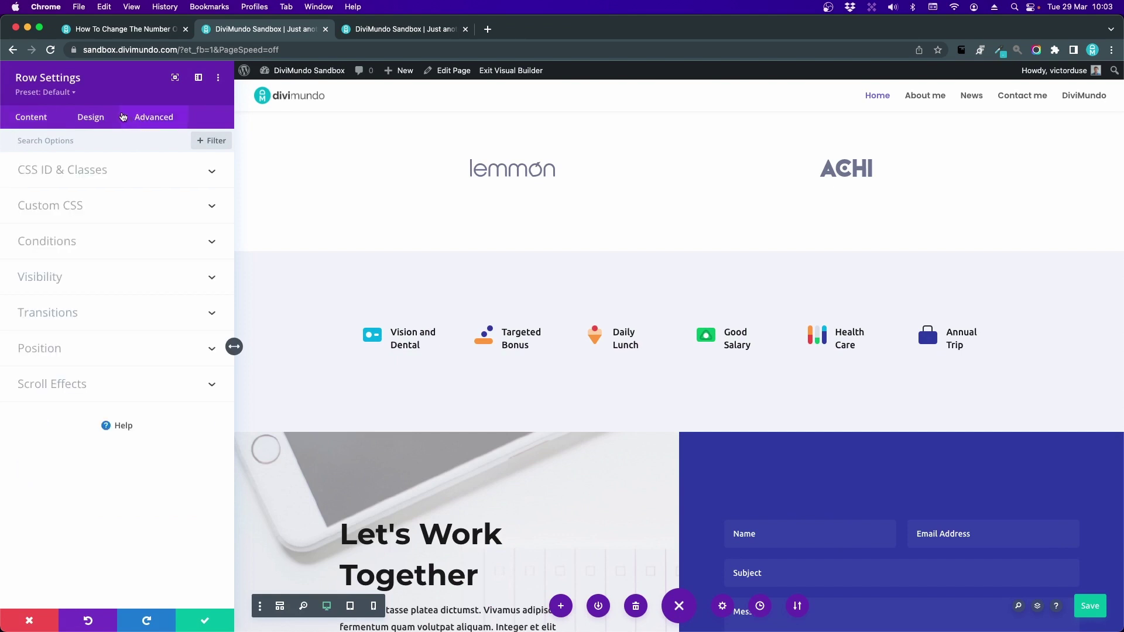
click(66, 177)
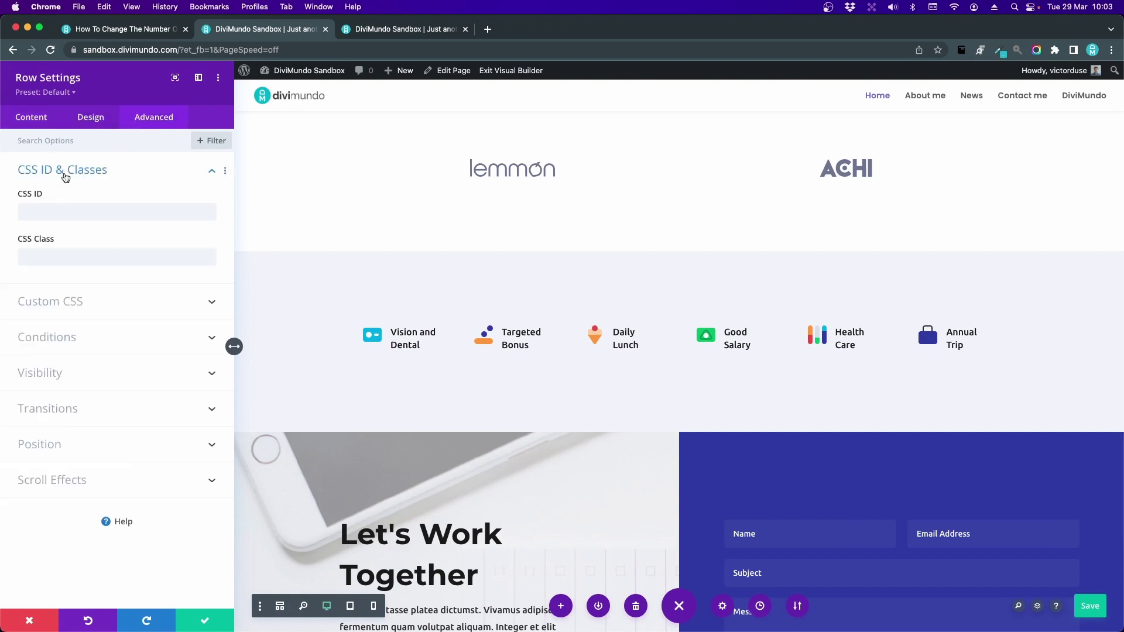
click(75, 259)
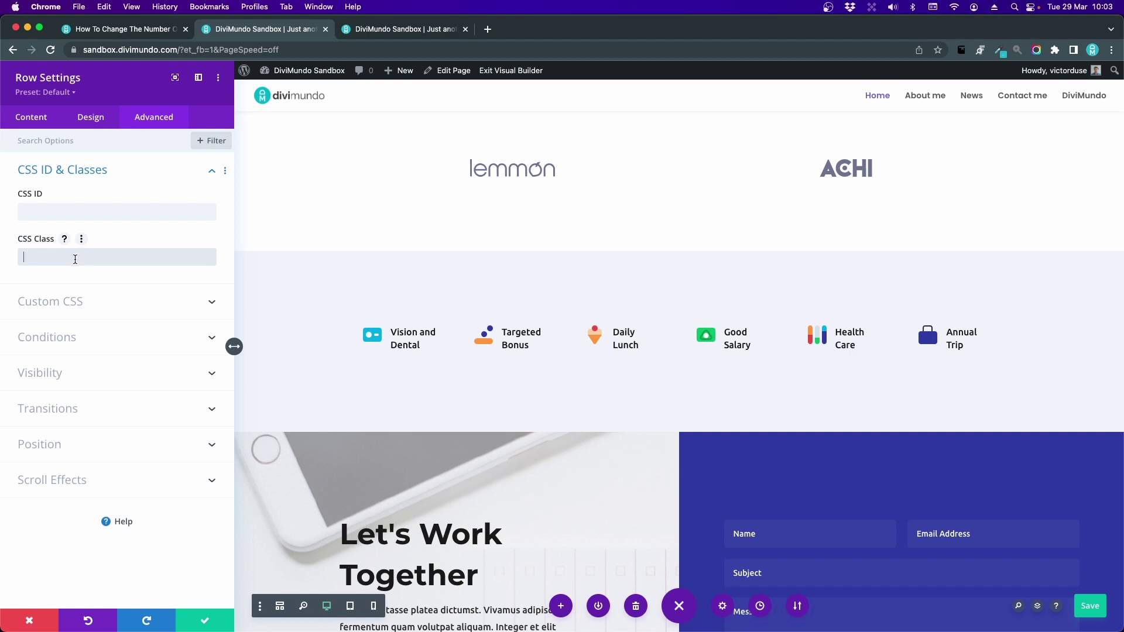
text(six-col-mob)
click(372, 606)
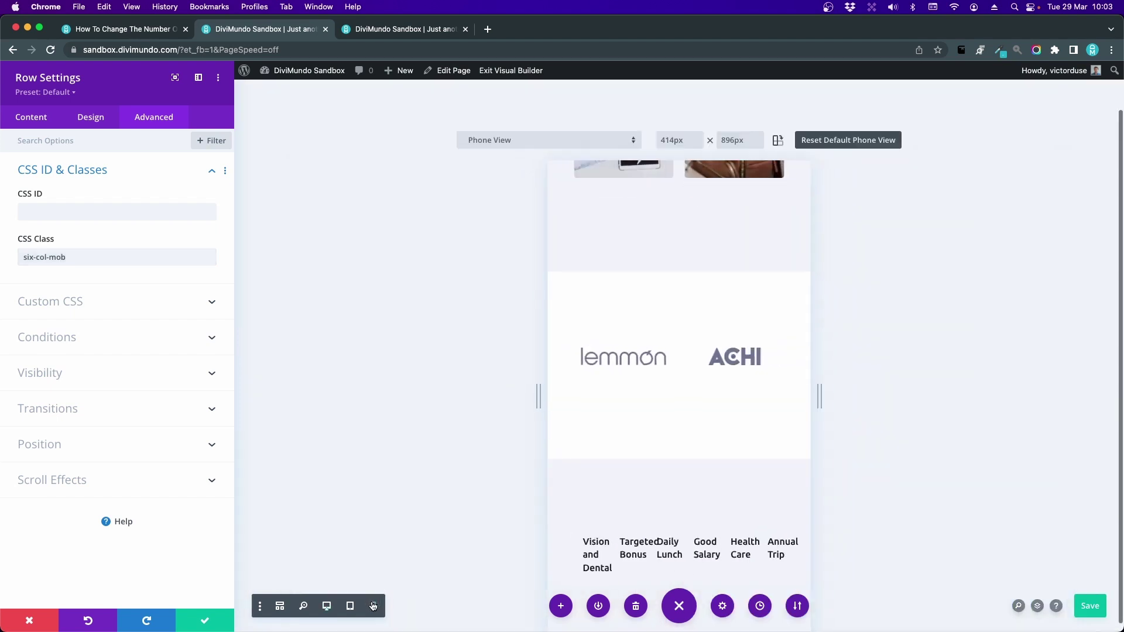
scroll(624, 494, down, 4)
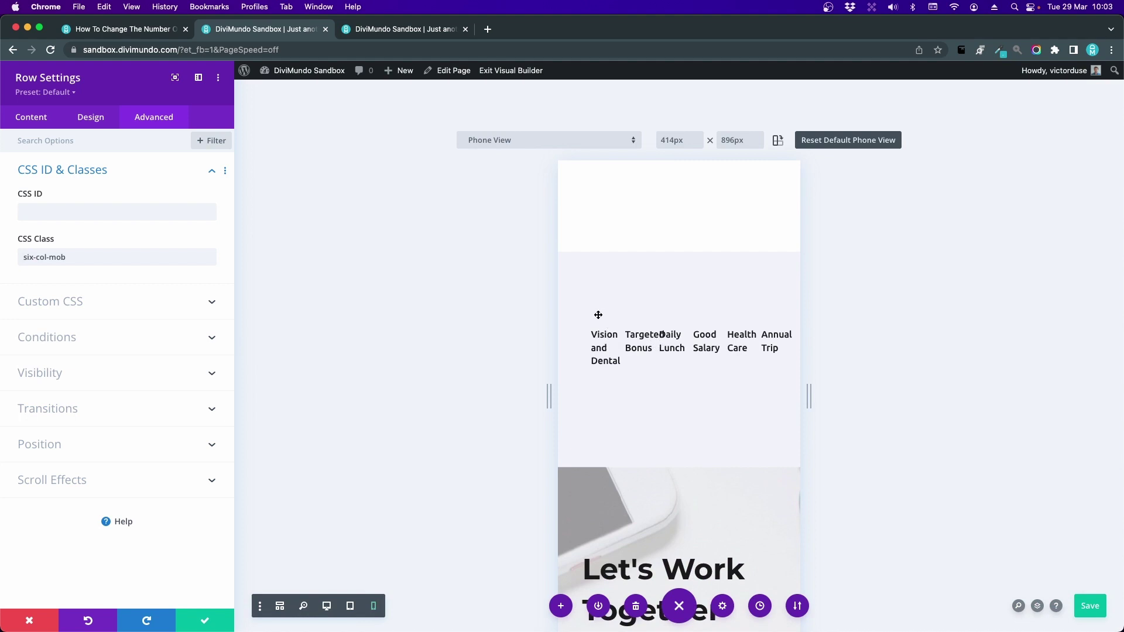
key(super+s)
Change the benefits row's class to 'three-col-mob' and confirm the row settings.
double_click(28, 259)
text(three)
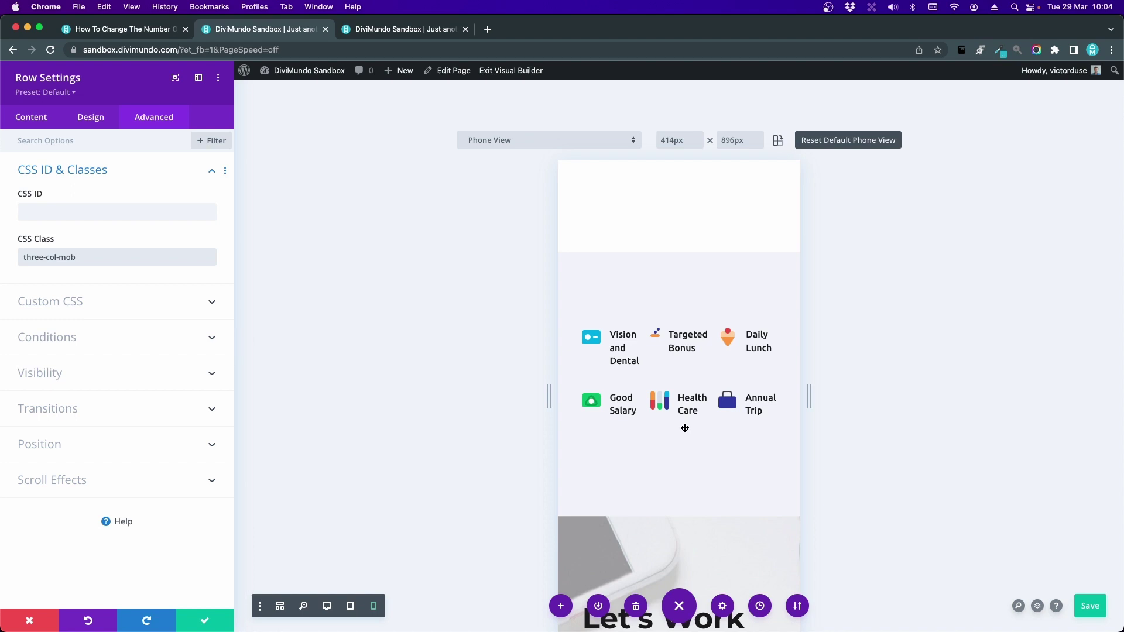
click(91, 118)
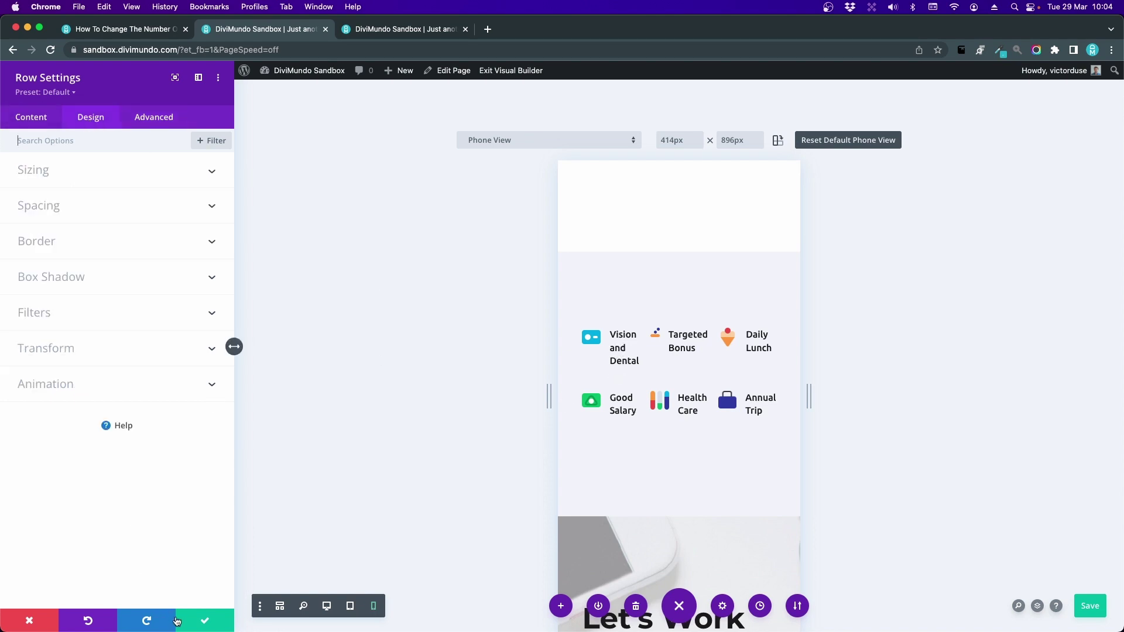
click(195, 628)
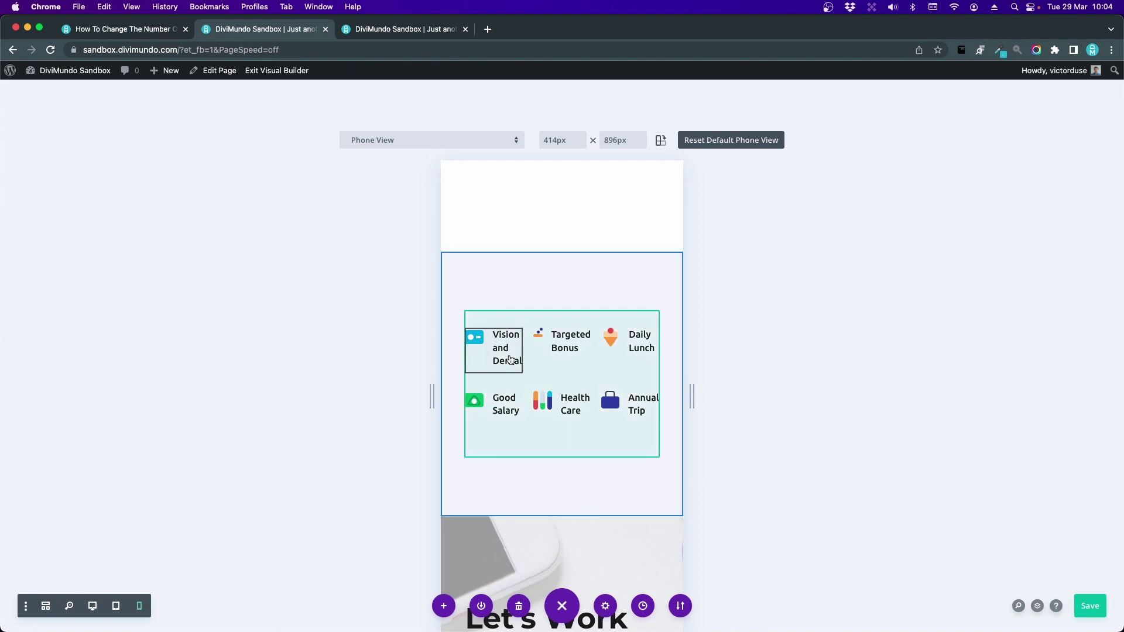
Turn on responsive Image/Icon Placement for the Vision and Dental blurb and set phone to Top.
mouse_move(507, 347)
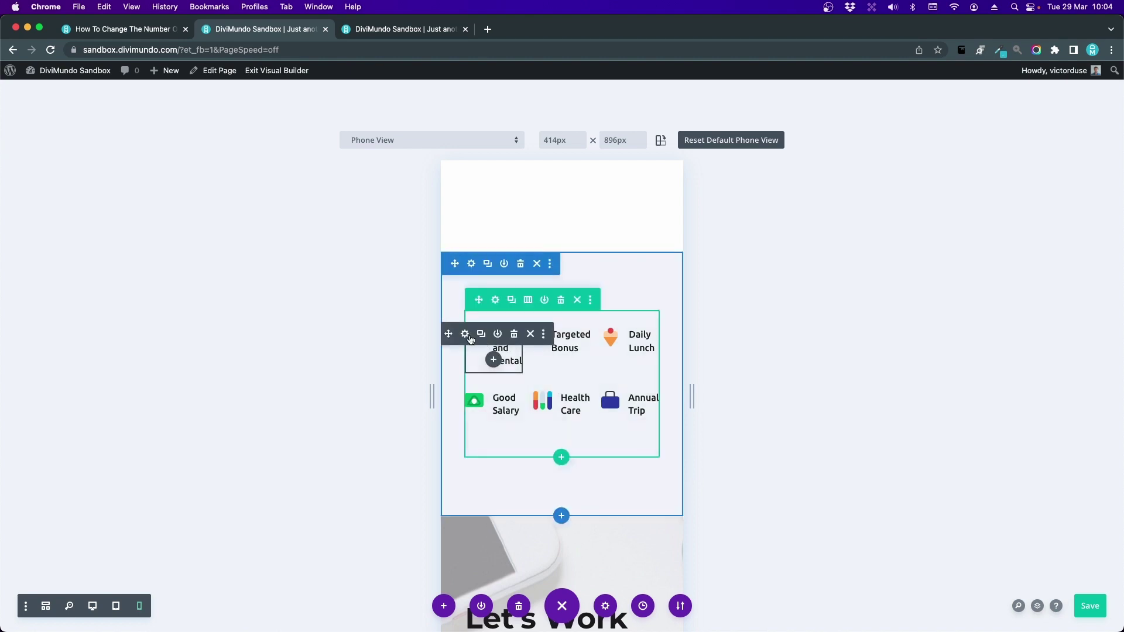
click(465, 333)
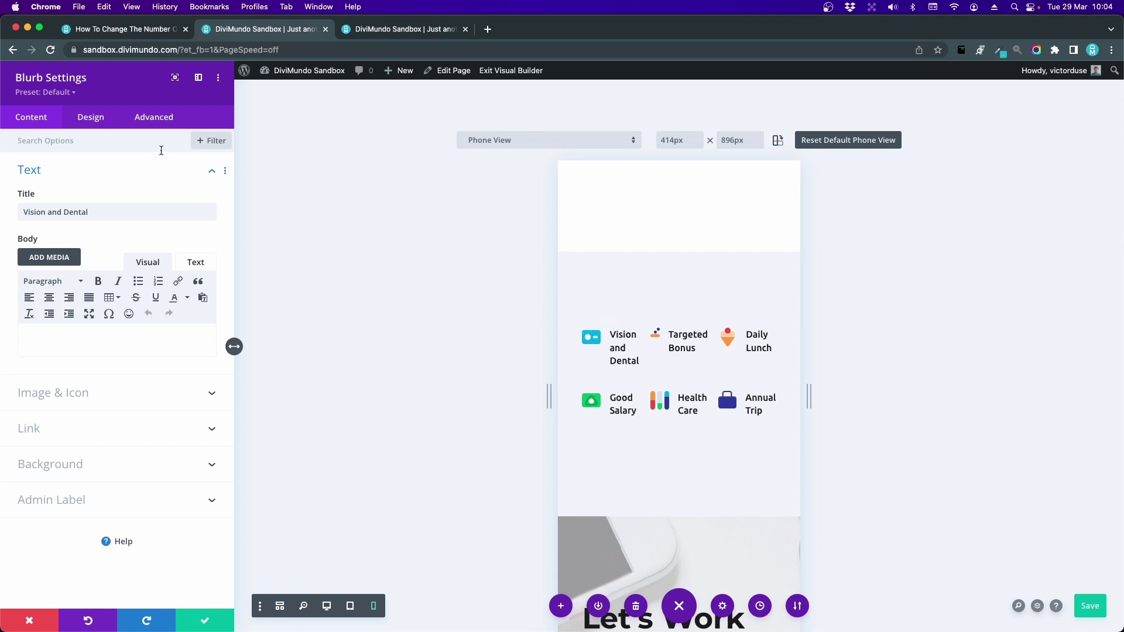
click(90, 124)
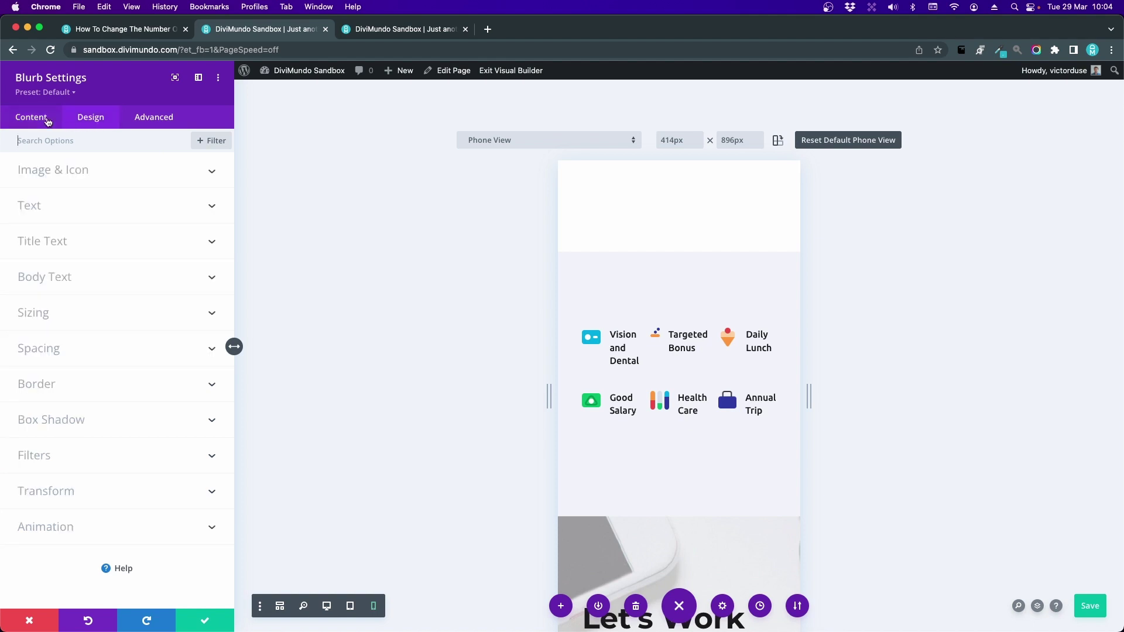
click(59, 175)
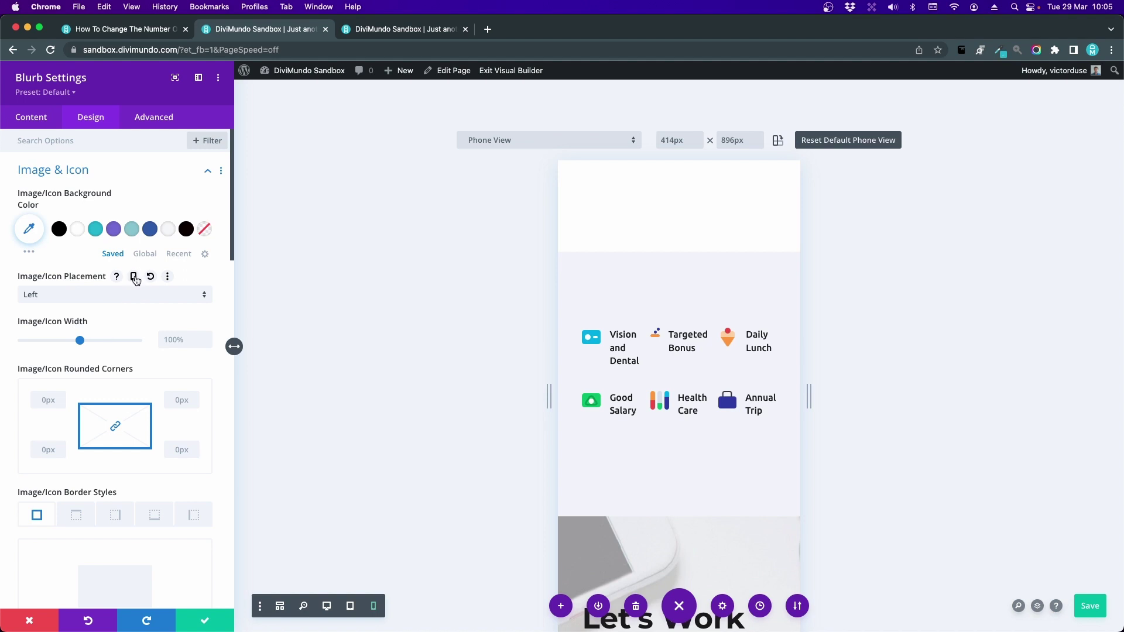
click(134, 278)
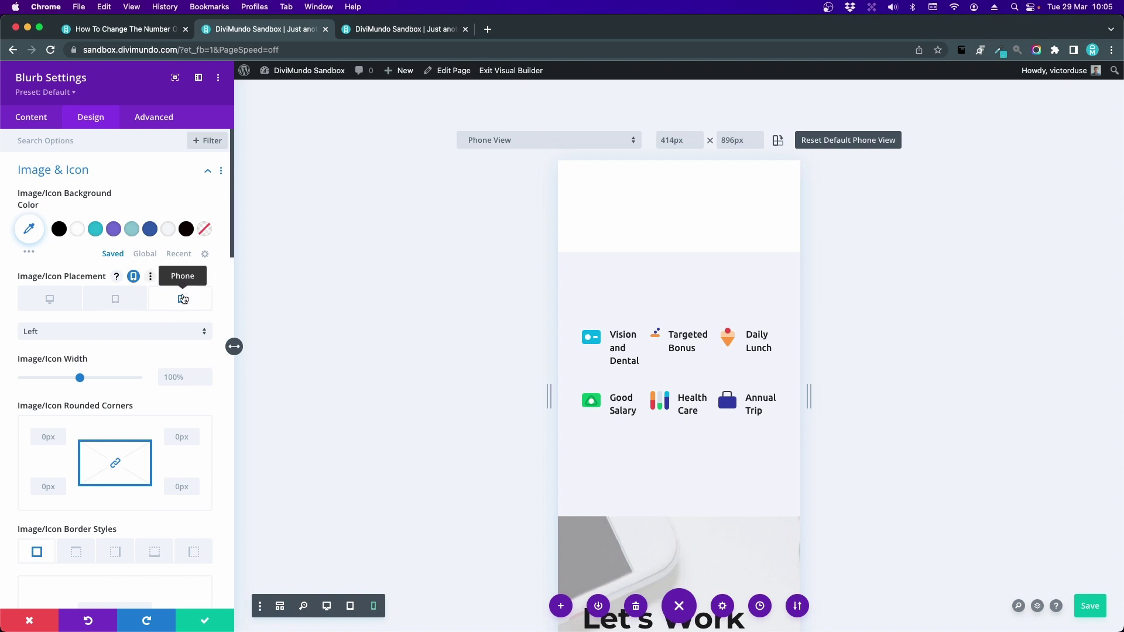
click(44, 333)
click(65, 342)
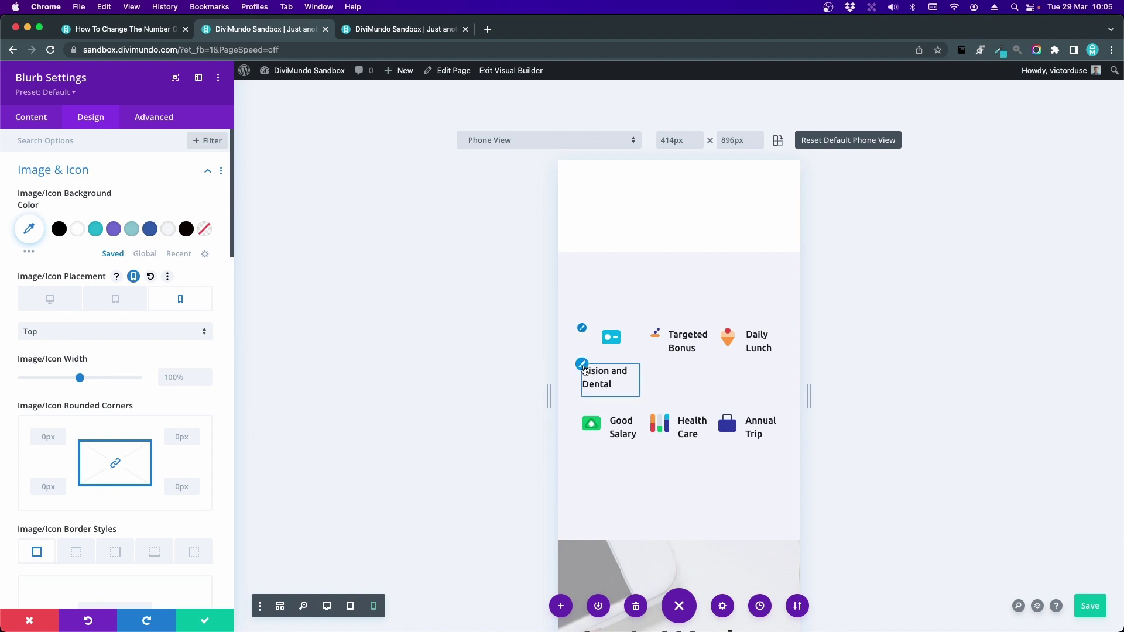
click(582, 364)
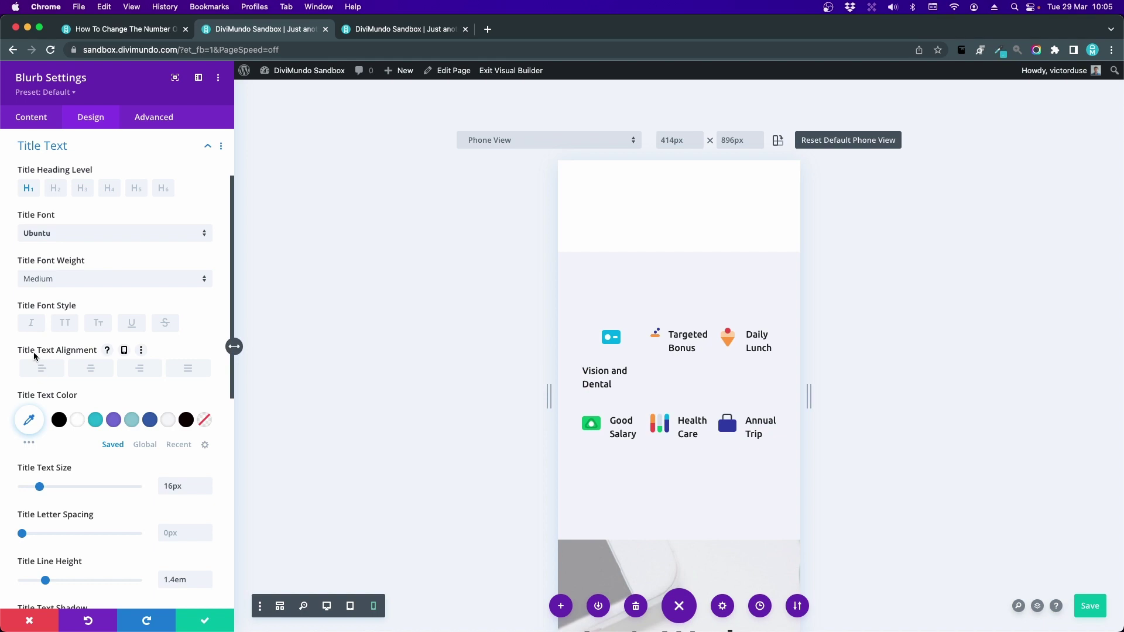
Turn on responsive Title Text Alignment and center the Vision and Dental title on phone.
click(124, 350)
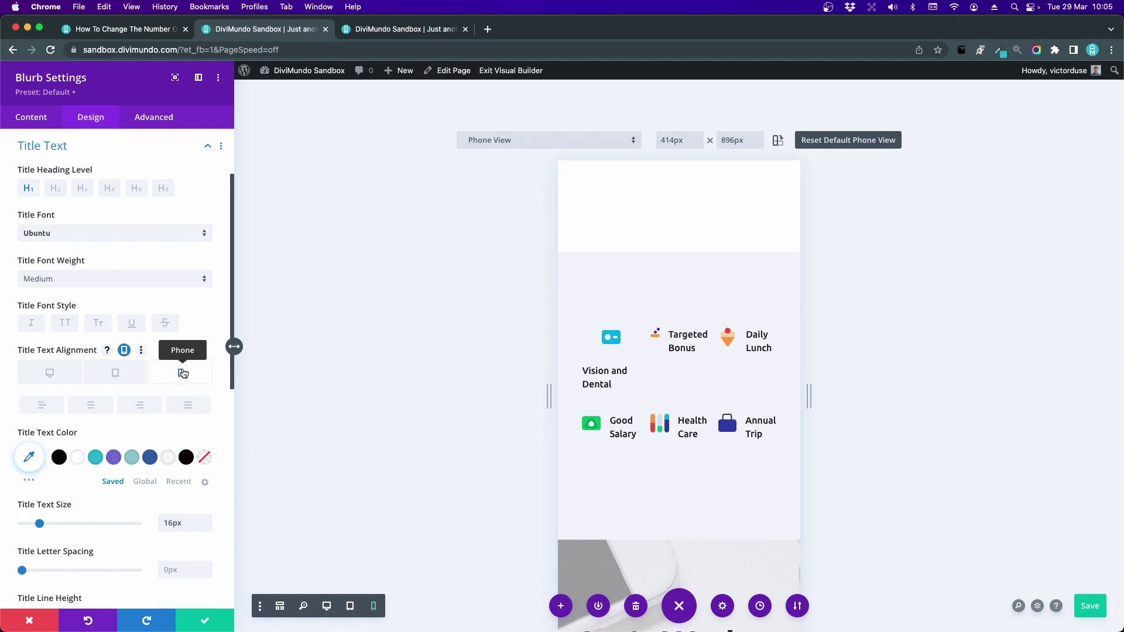
click(104, 413)
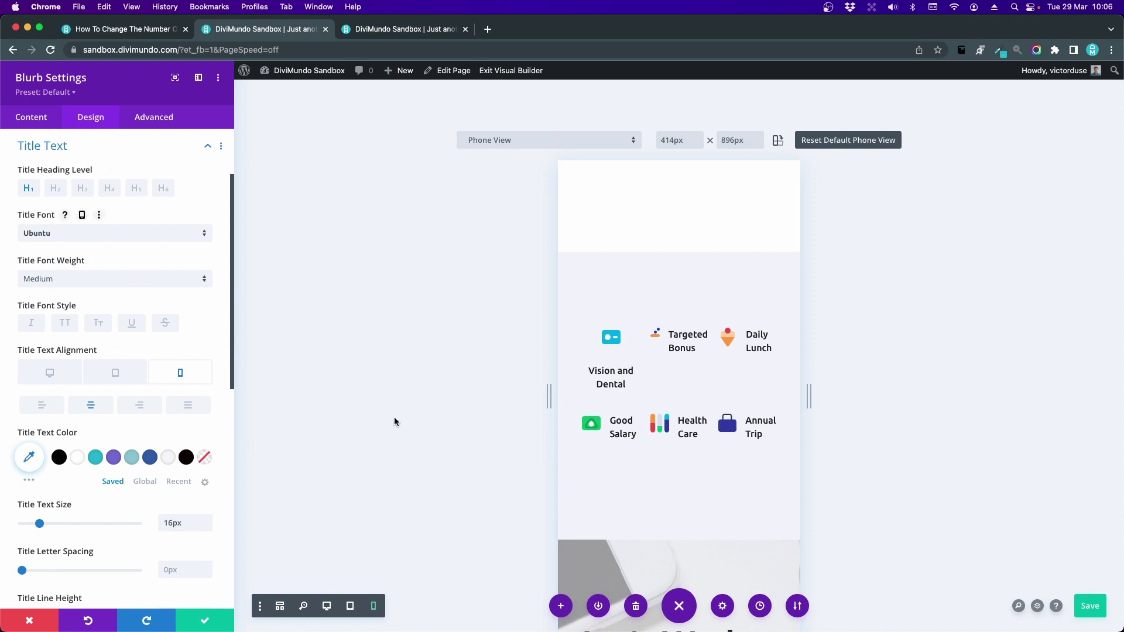
Extend the Vision and Dental blurb styles throughout This Section, then check desktop and phone previews.
right_click(126, 80)
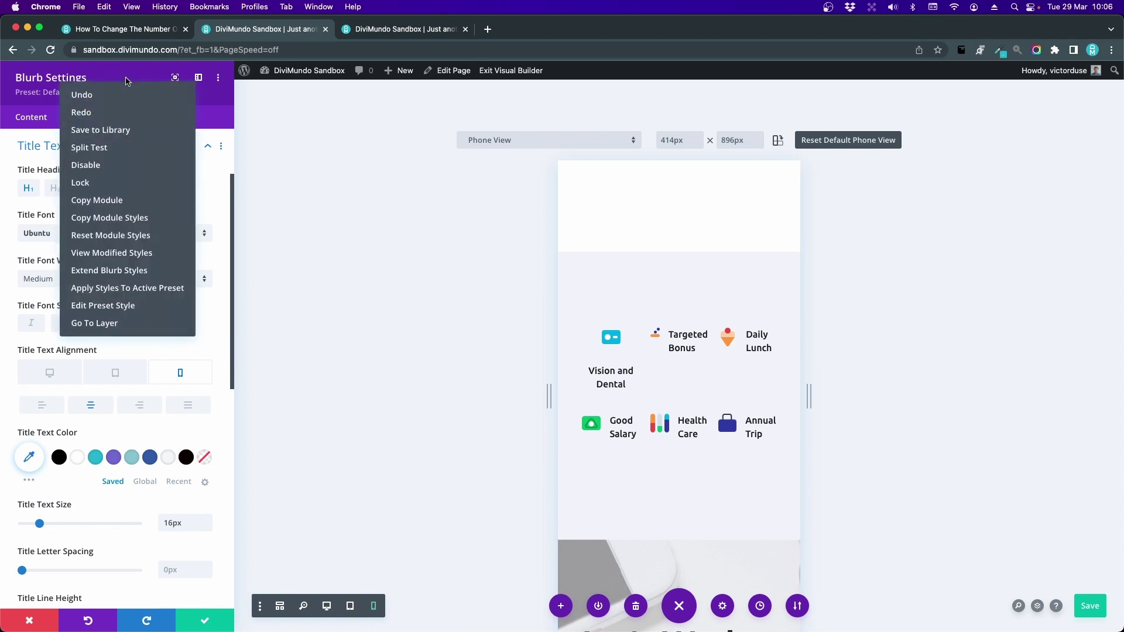
click(105, 271)
click(97, 168)
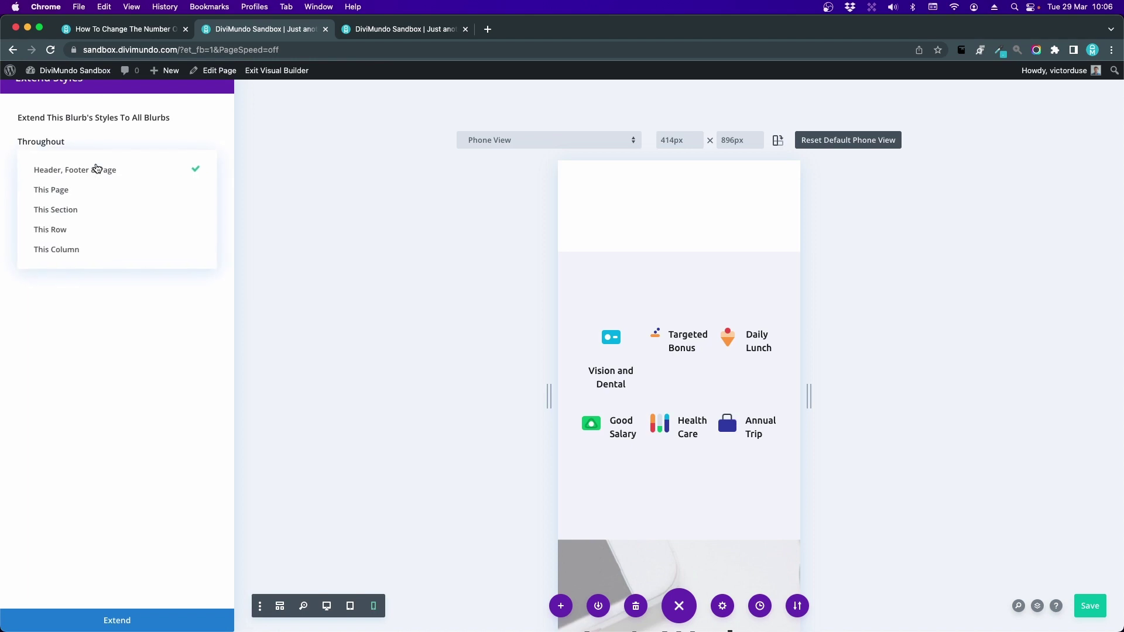
click(69, 217)
click(140, 625)
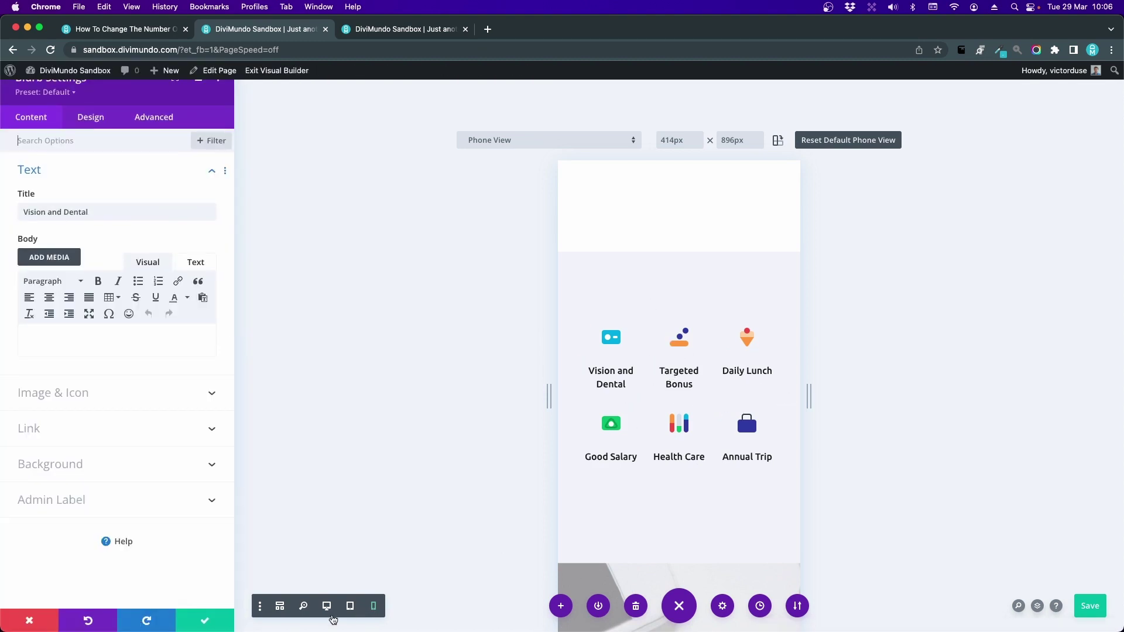
click(328, 606)
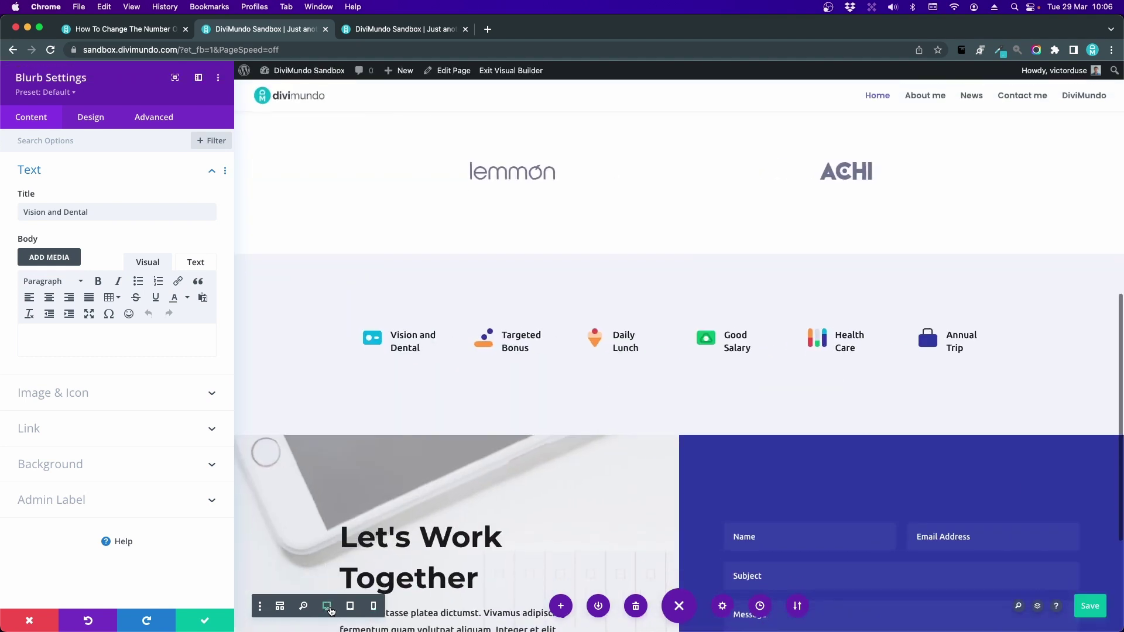
click(373, 606)
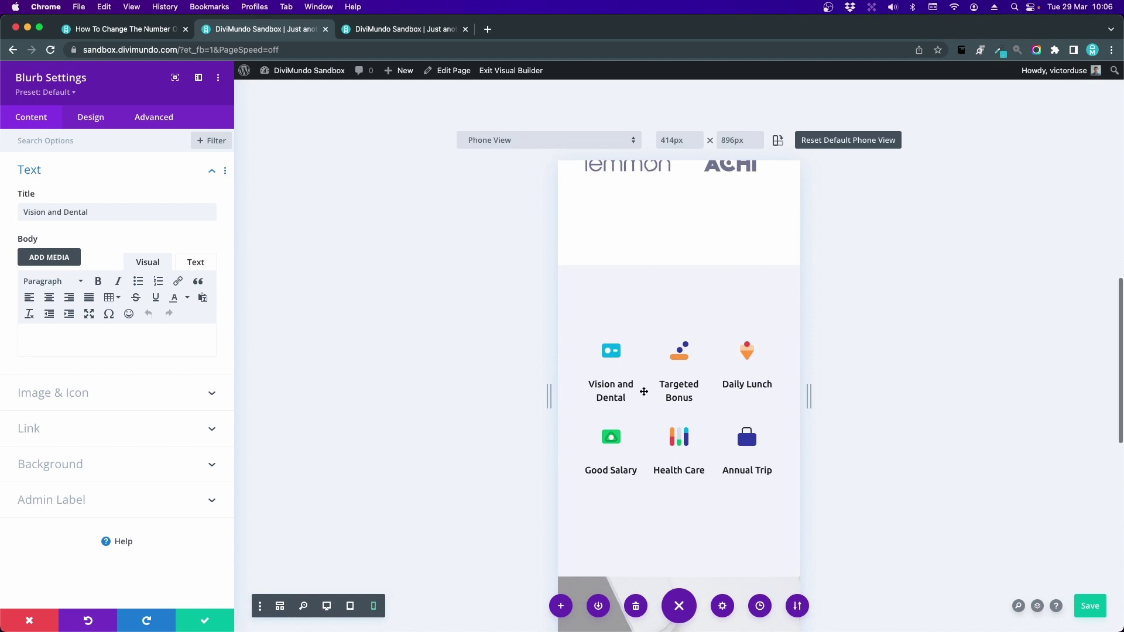
Set the Vision and Dental title size to 14px on phone only and expand Spacing.
scroll(638, 494, down, 1)
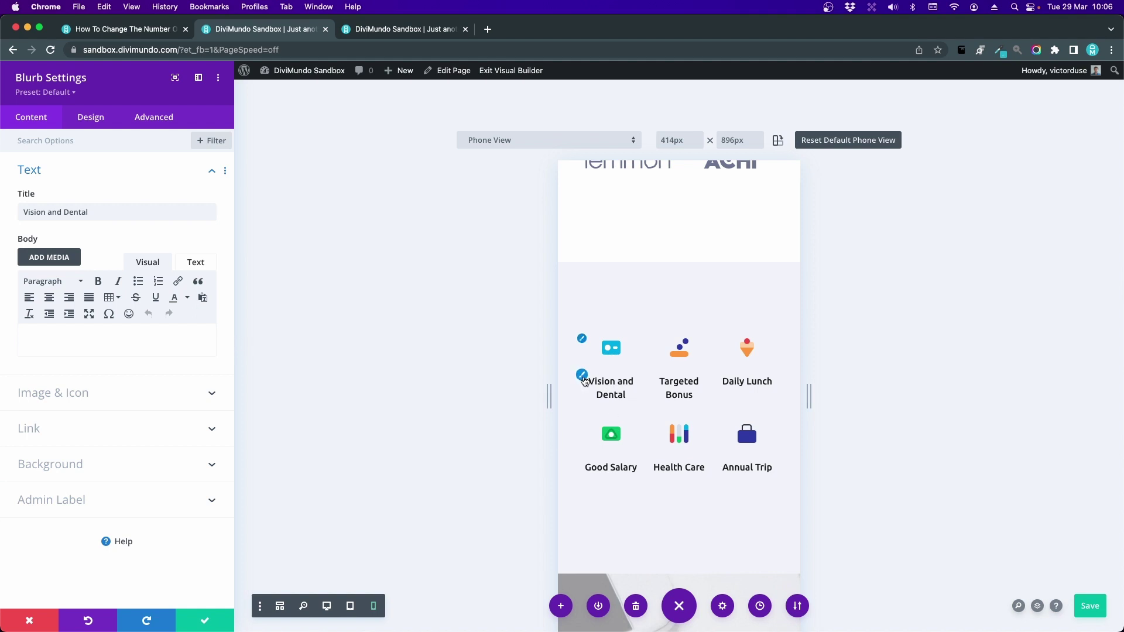
click(612, 394)
scroll(175, 369, down, 5)
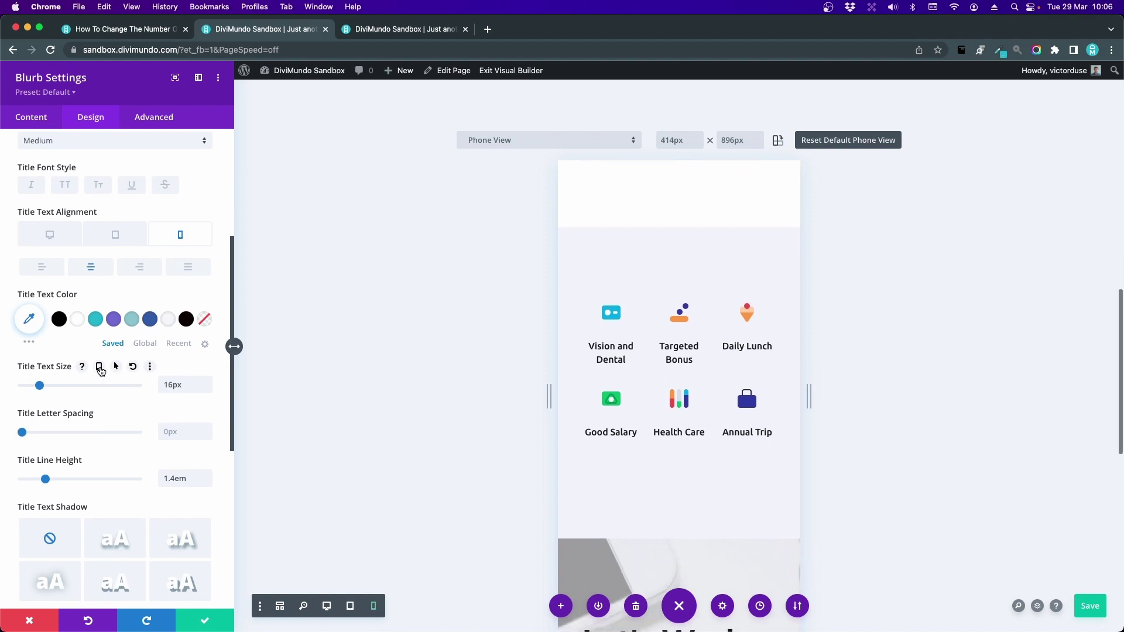
click(99, 368)
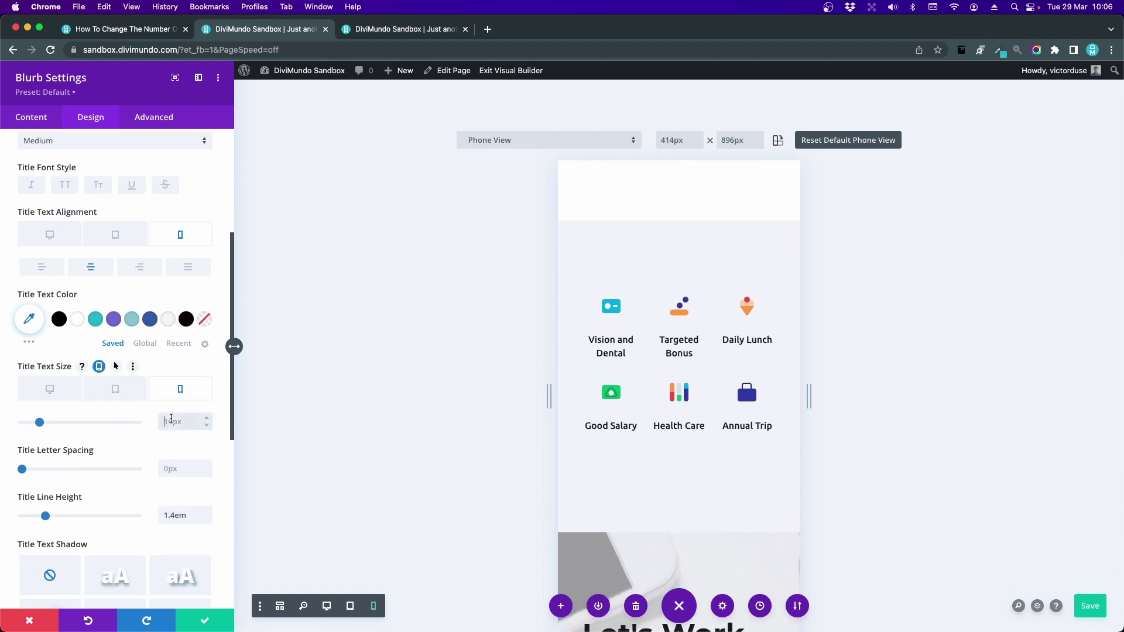
click(172, 421)
text(14px)
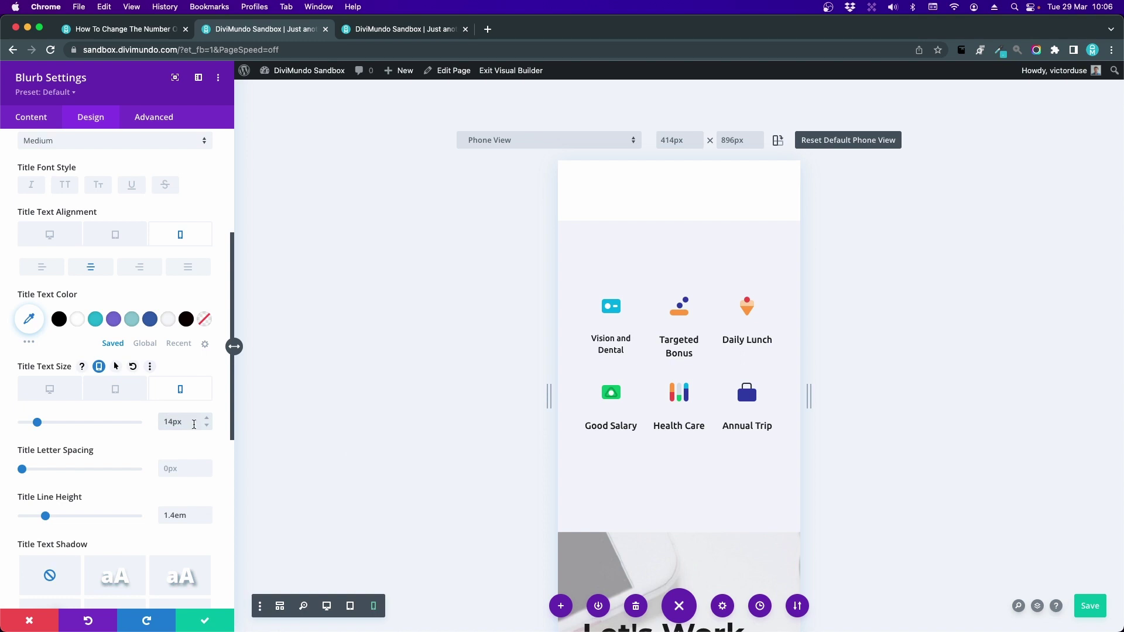
scroll(170, 419, down, 1)
scroll(170, 419, down, 10)
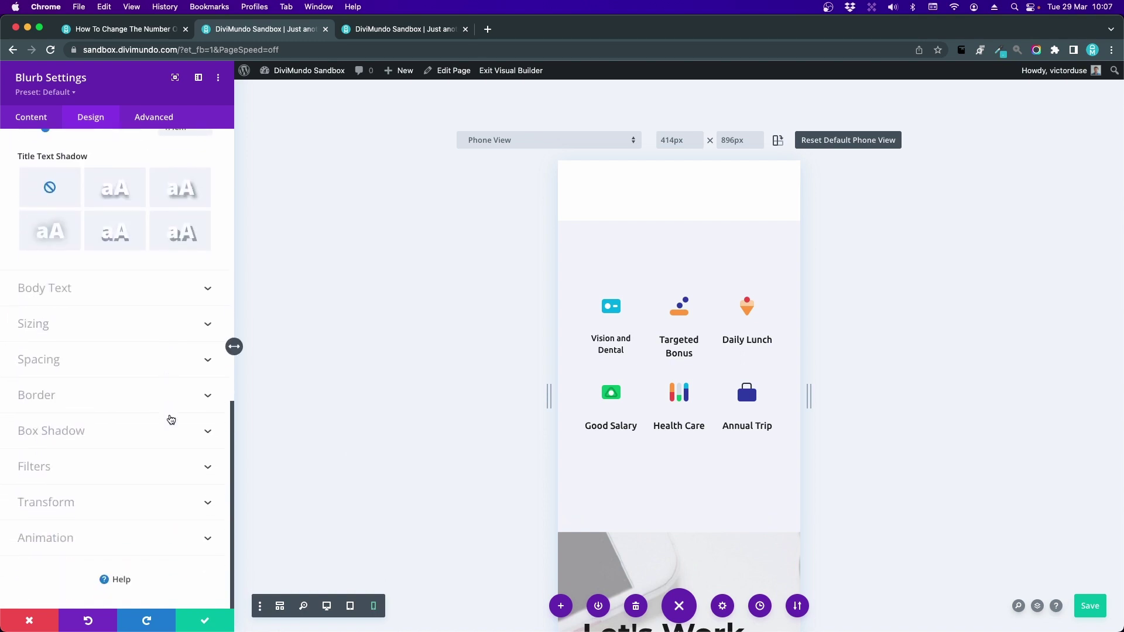
click(37, 360)
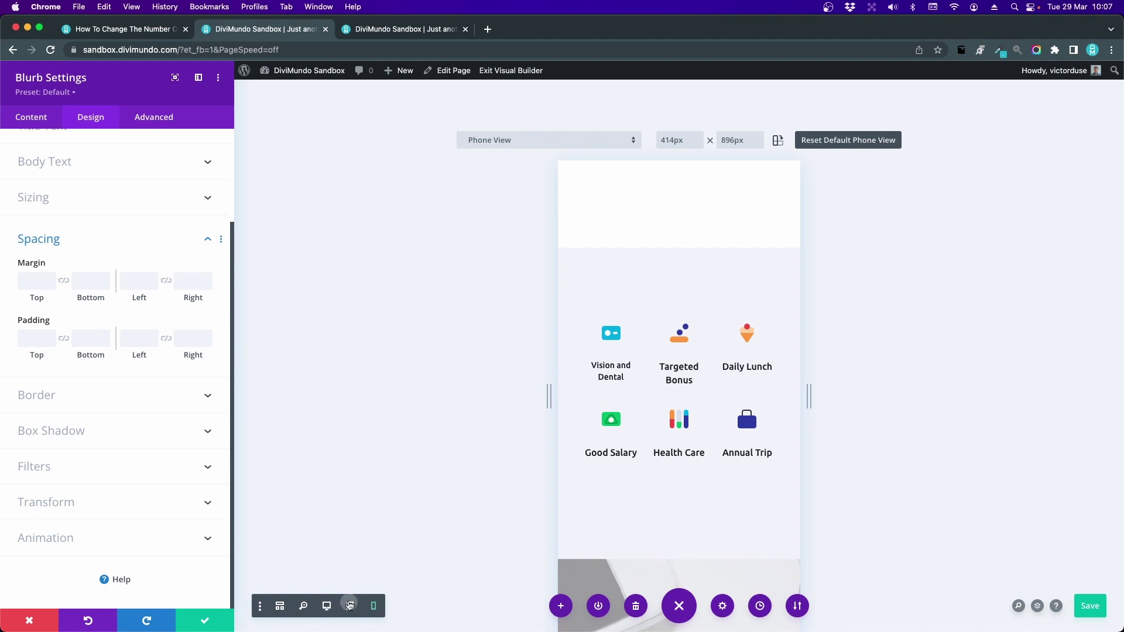
Preview at tablet width, save the page, and close the blurb settings.
click(350, 606)
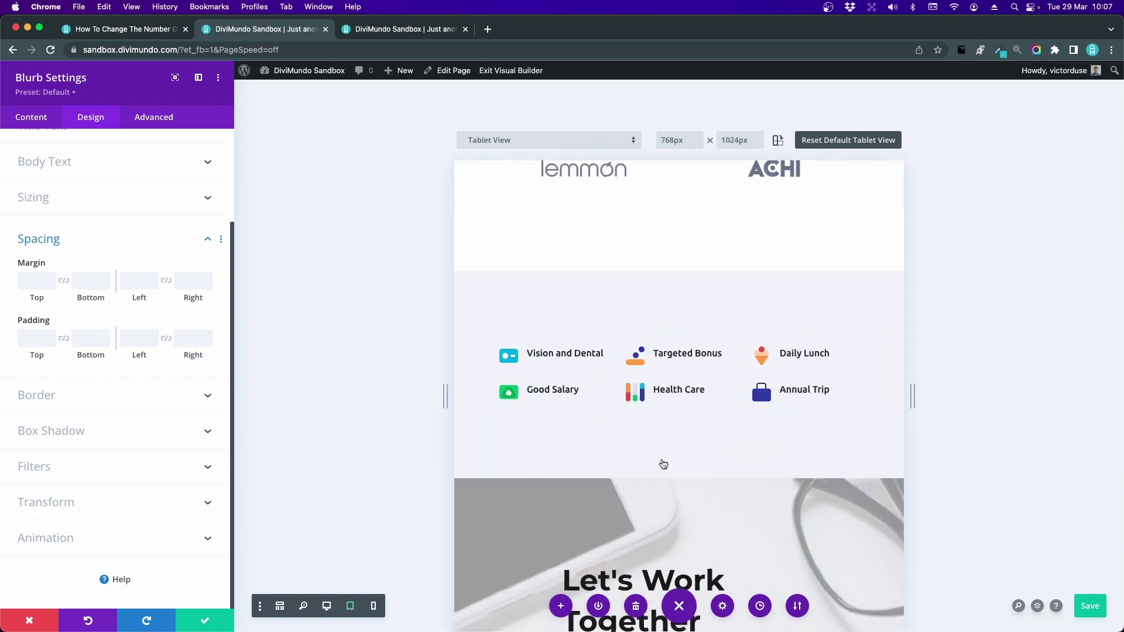
key(super+s)
click(165, 125)
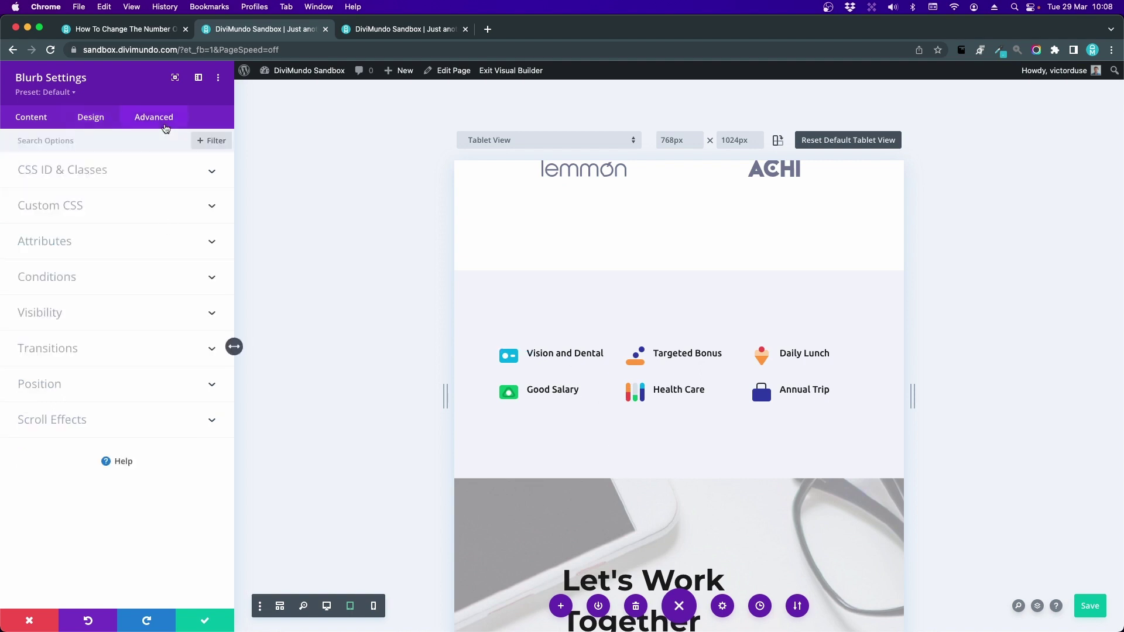
click(75, 183)
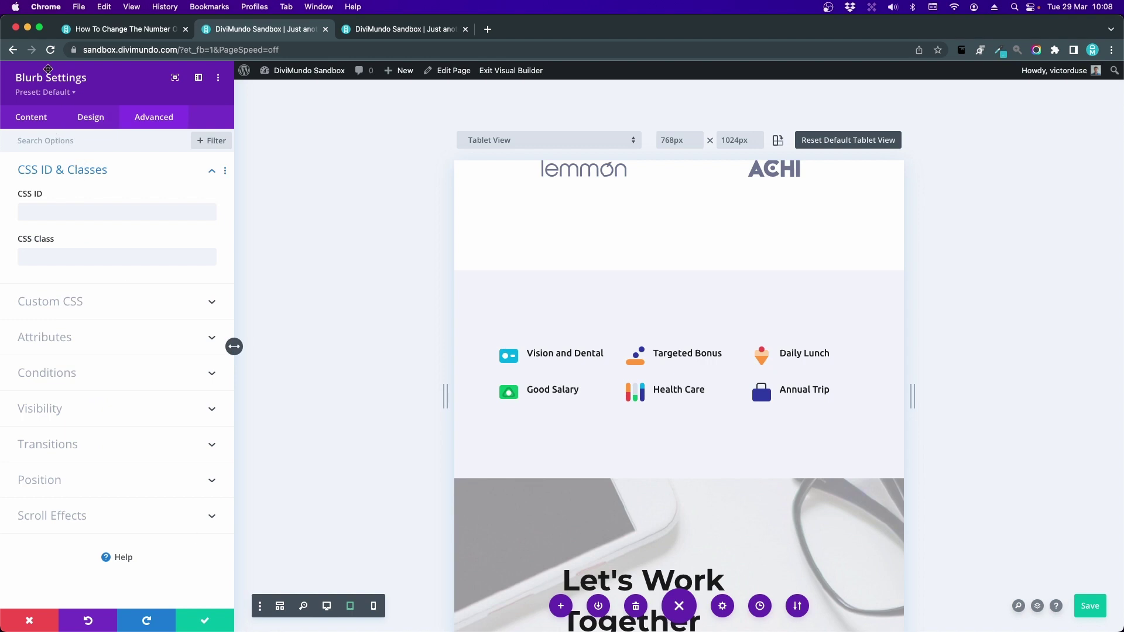
click(202, 610)
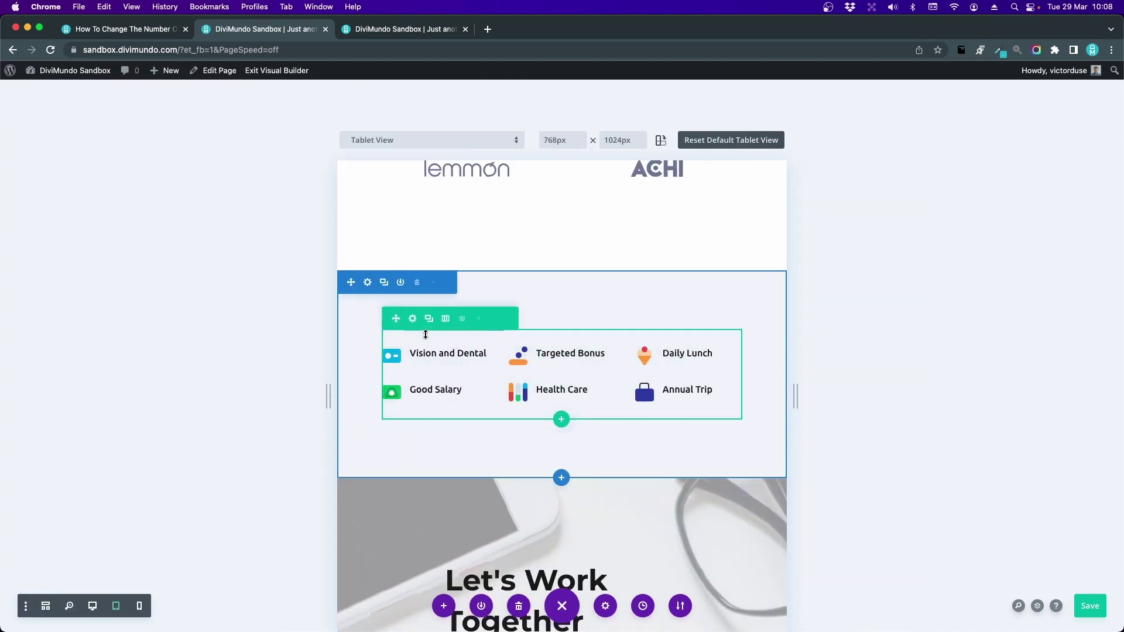
Append 'six-col-tab' after 'three-col-mob' in the benefits row's CSS Class and confirm.
click(415, 321)
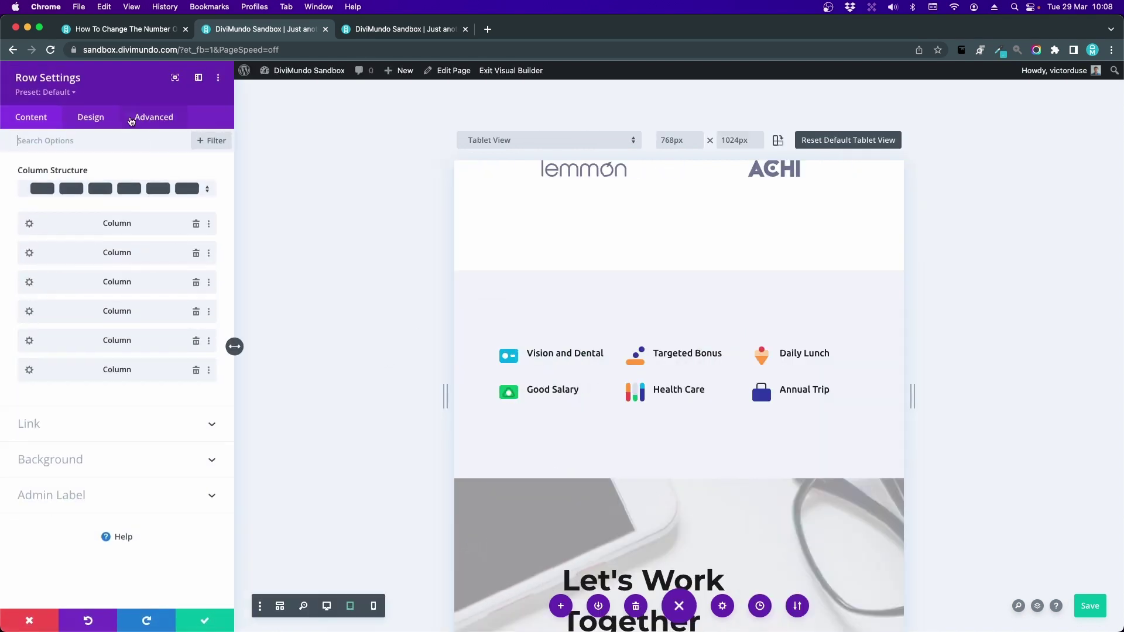
click(139, 119)
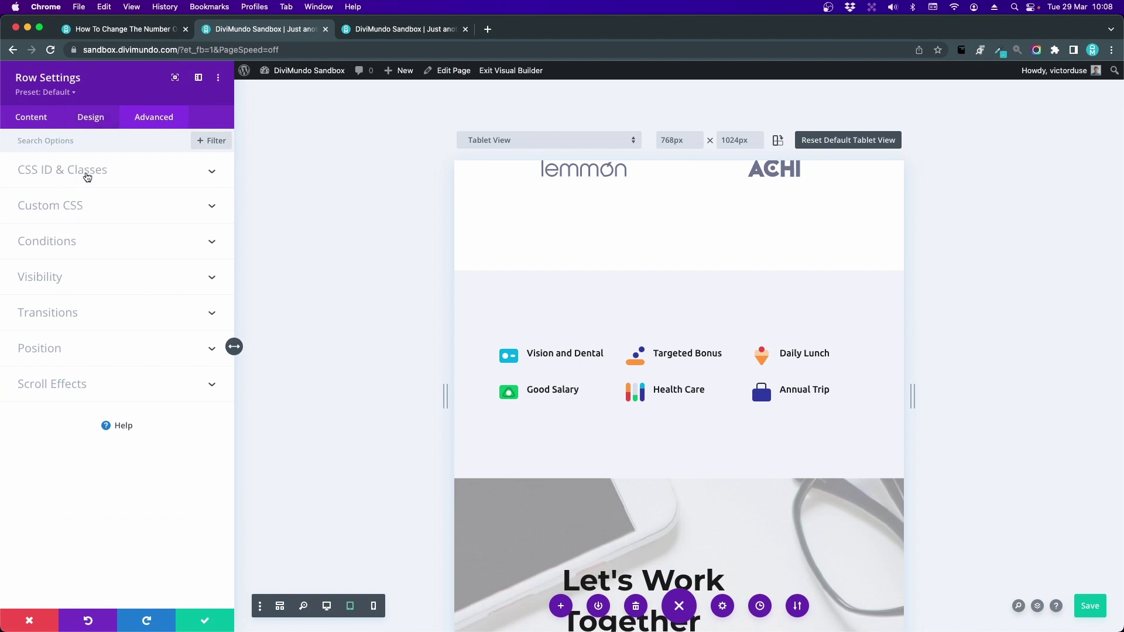
click(85, 170)
click(86, 258)
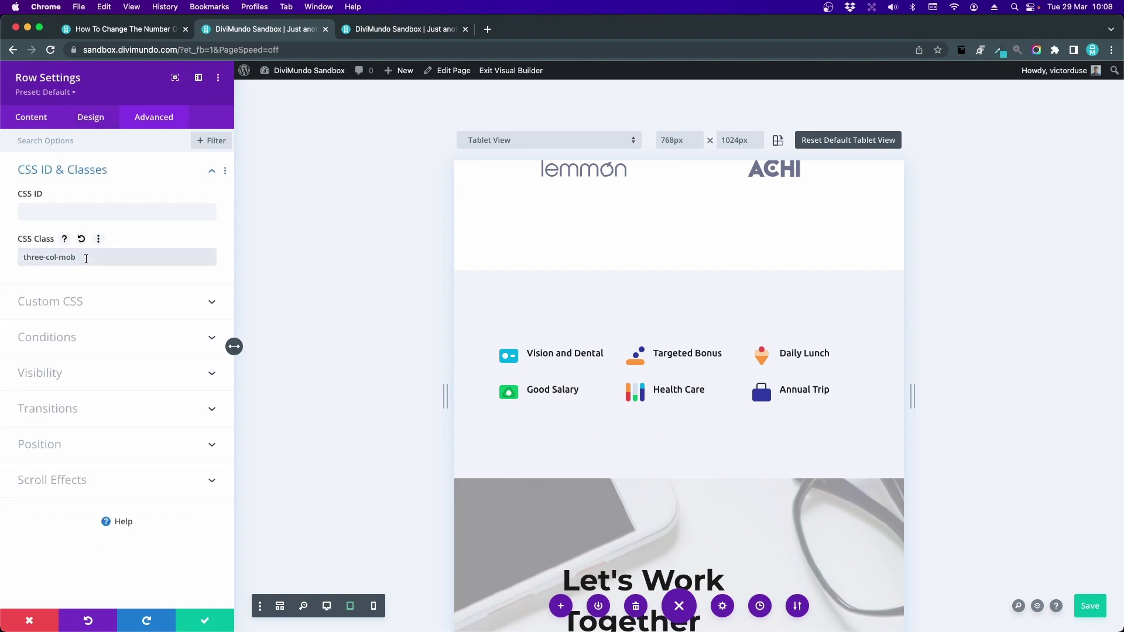
text(six-col-tab)
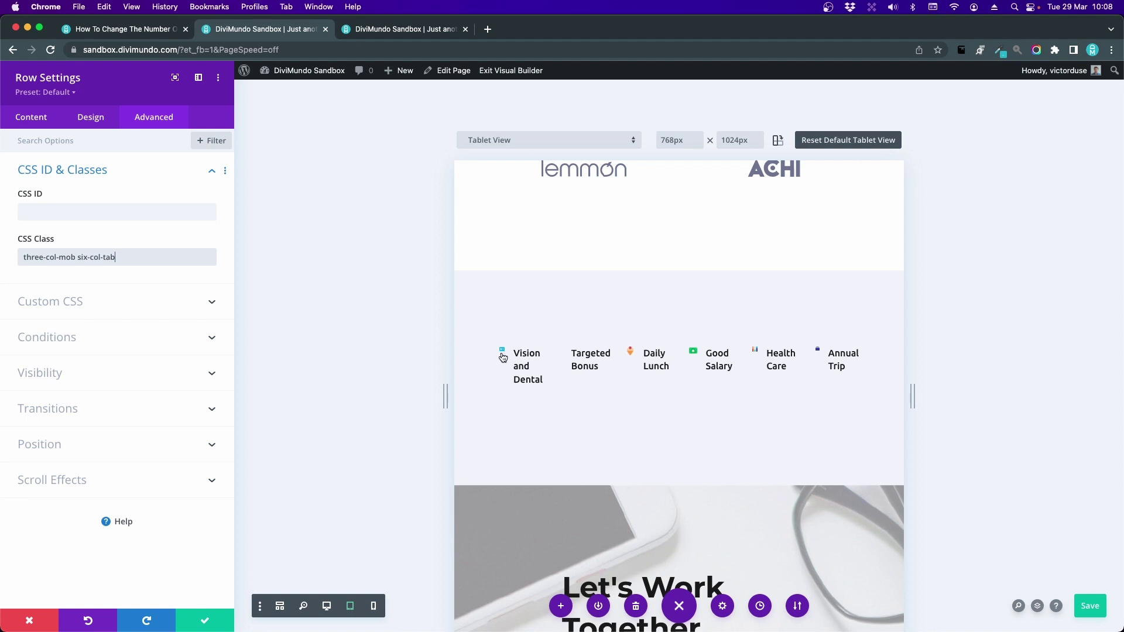
click(96, 123)
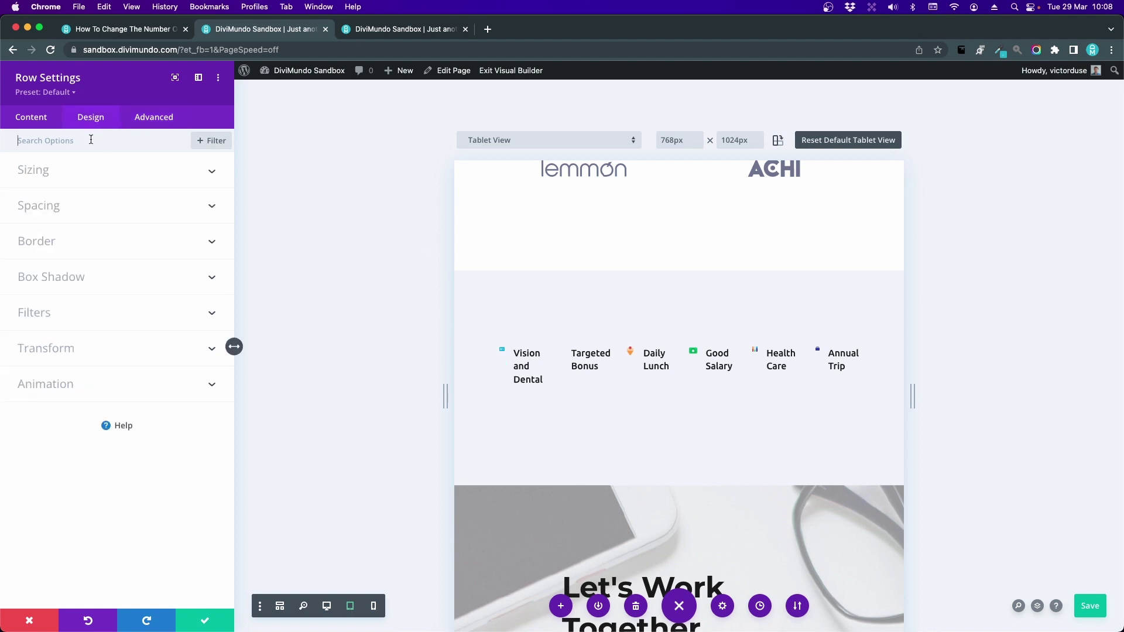
click(204, 619)
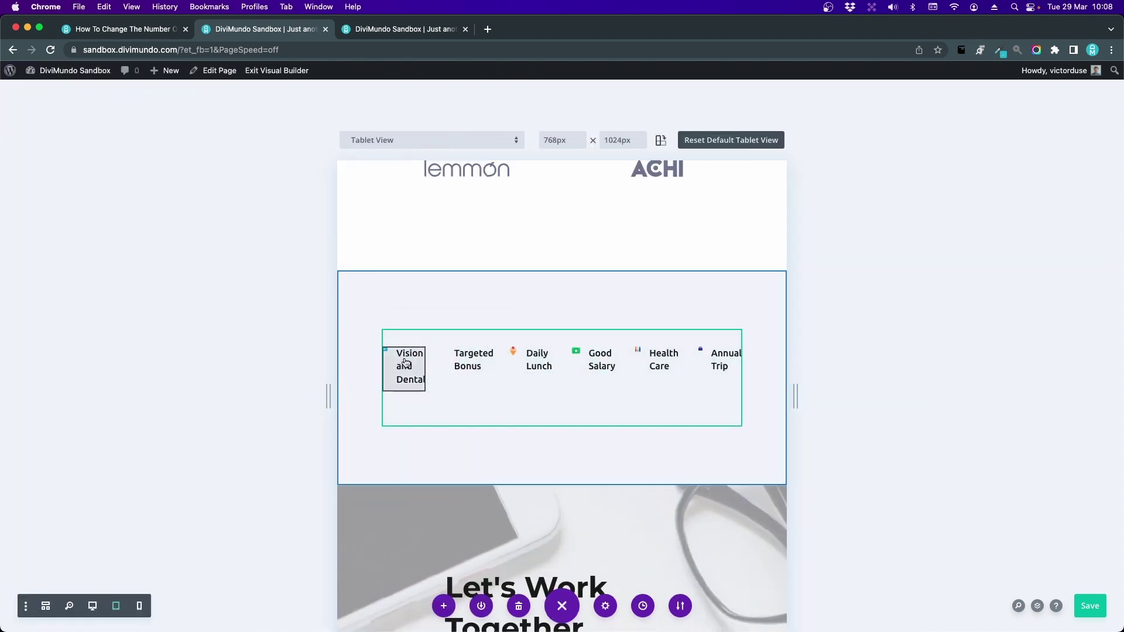
Set the Vision and Dental blurb's tablet Image/Icon Placement to Top.
mouse_move(423, 350)
click(374, 352)
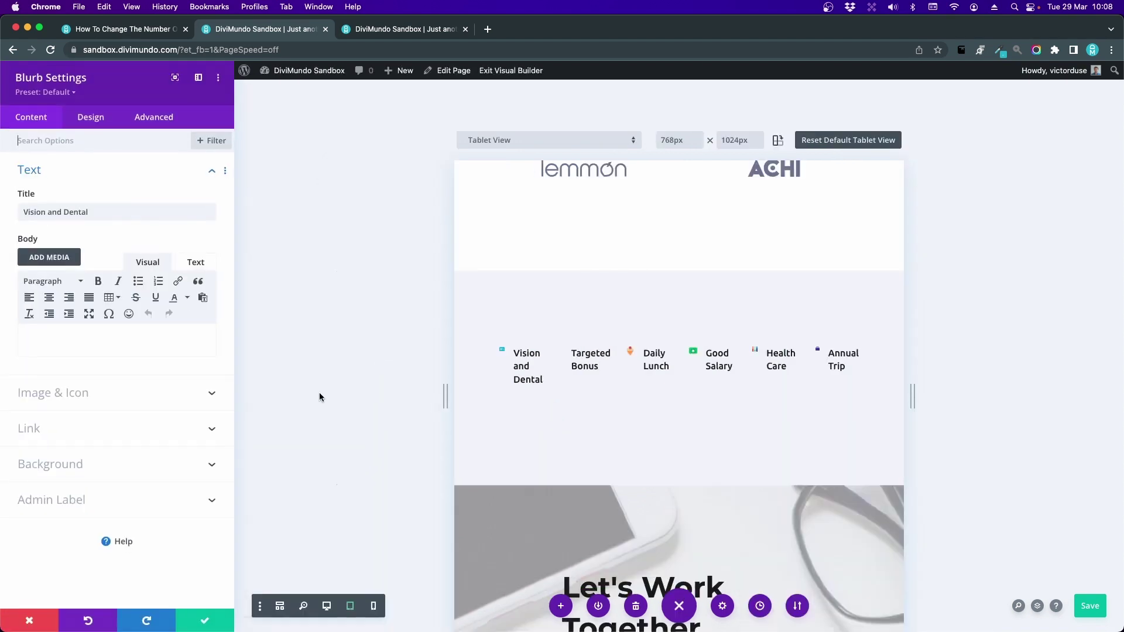
click(90, 119)
click(54, 176)
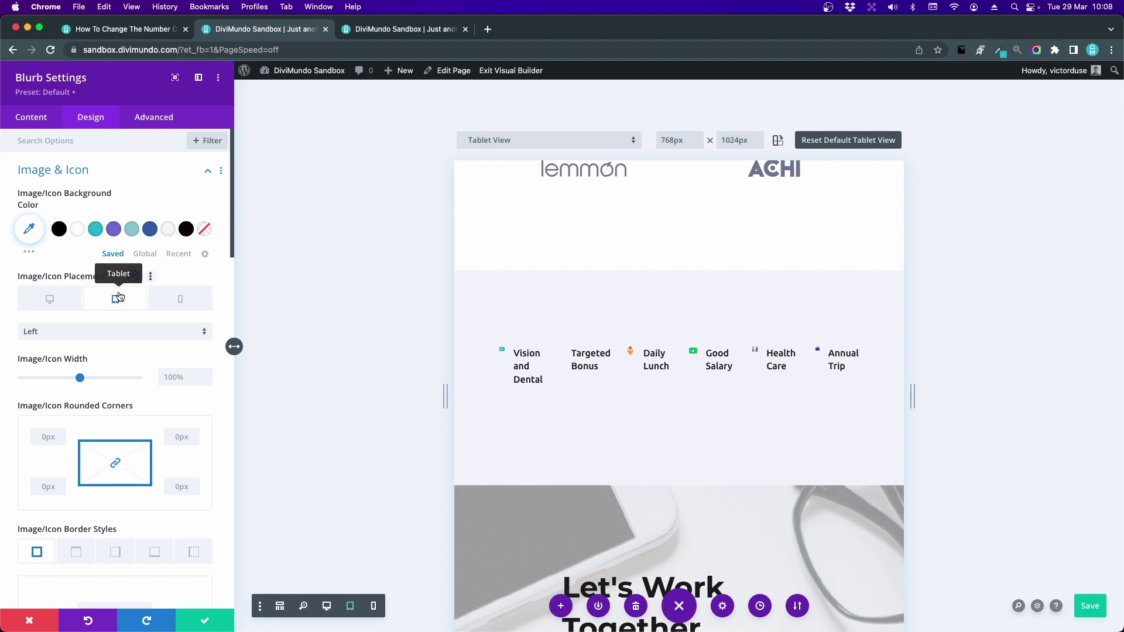
click(59, 332)
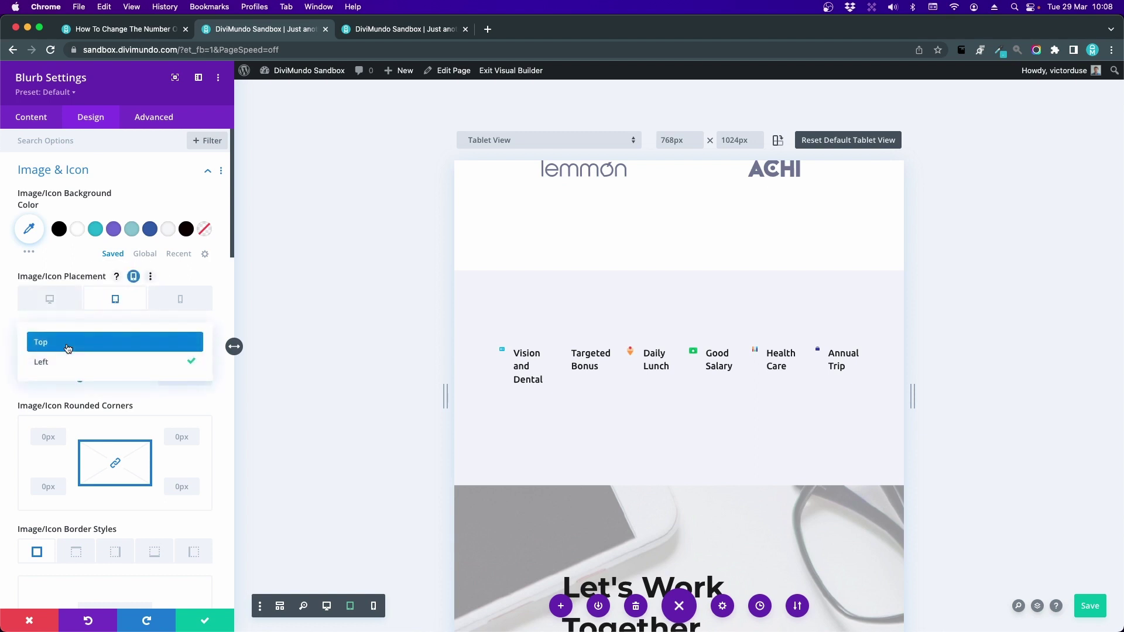
click(66, 344)
Center the Vision and Dental title text on tablet.
scroll(86, 367, down, 6)
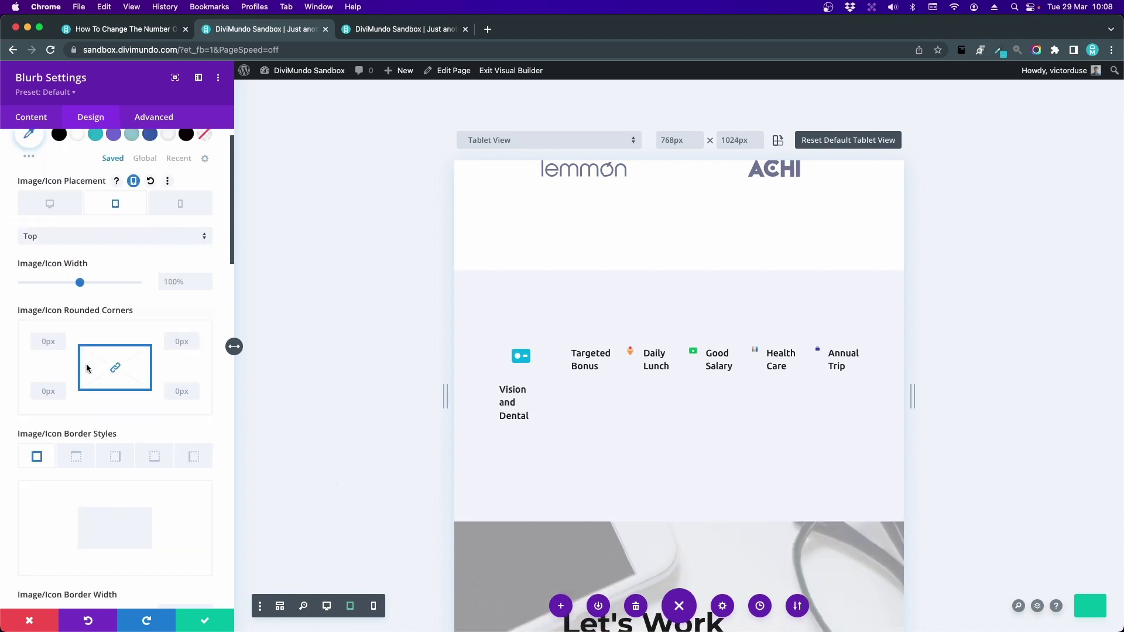
scroll(86, 367, down, 1)
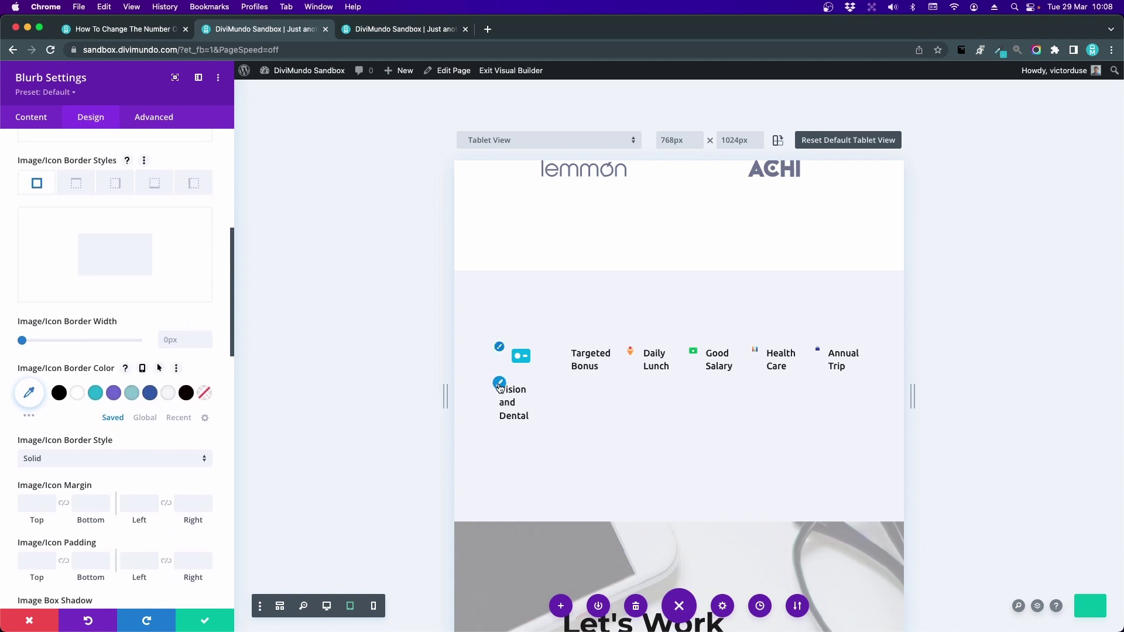
click(499, 387)
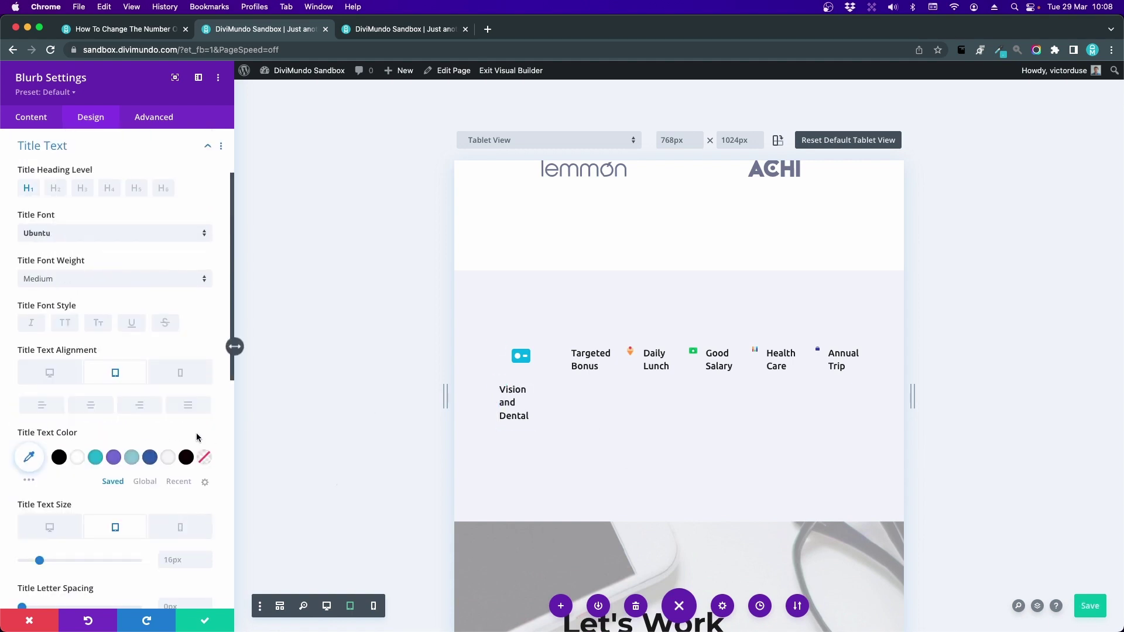
scroll(133, 393, down, 3)
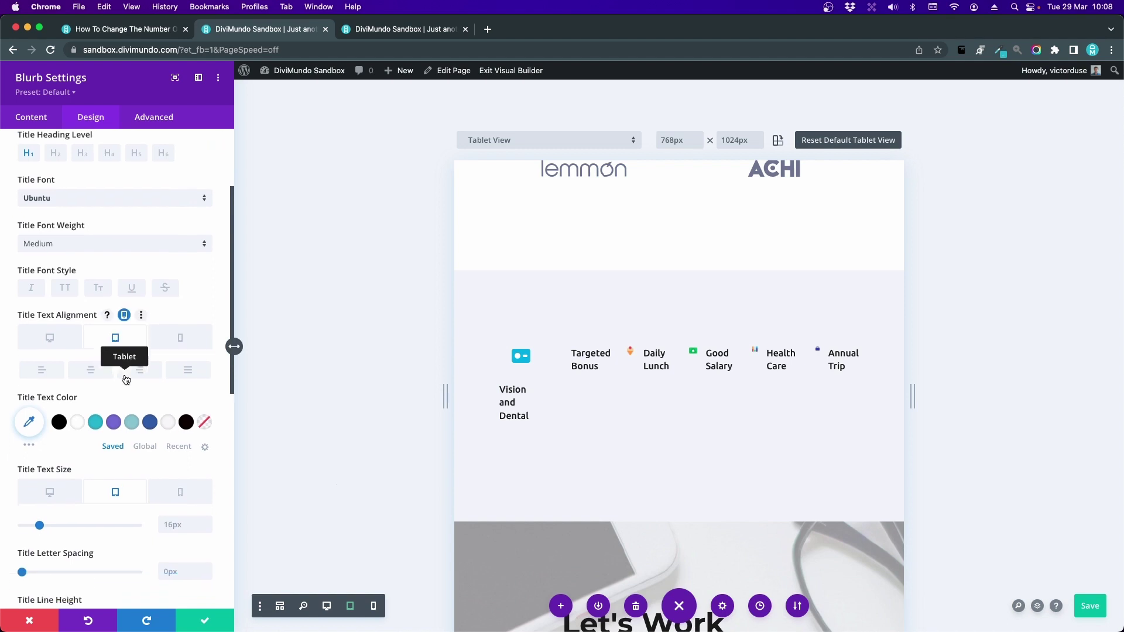
click(91, 325)
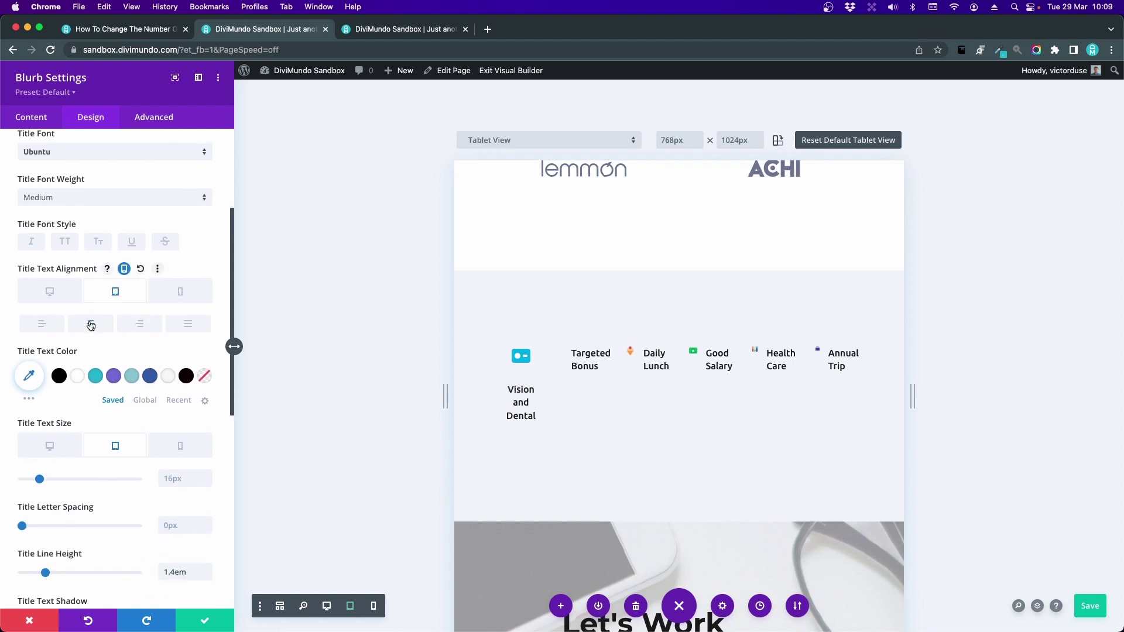
Extend the Vision and Dental blurb styles throughout This Section and close the panel.
right_click(138, 76)
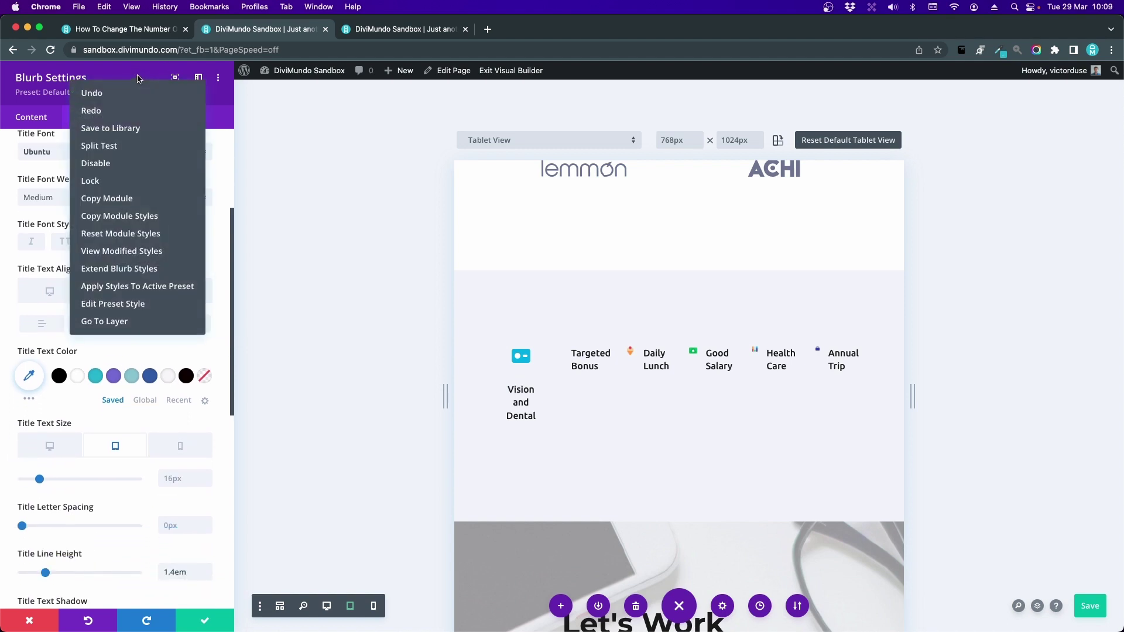
click(133, 269)
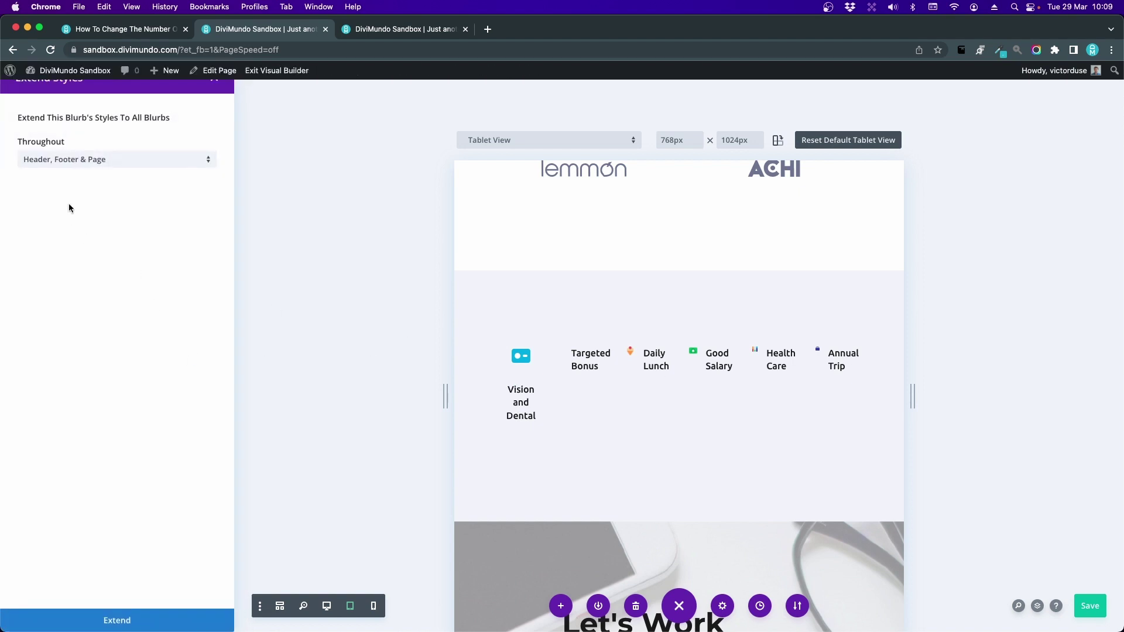
click(63, 167)
click(68, 210)
click(169, 622)
click(202, 620)
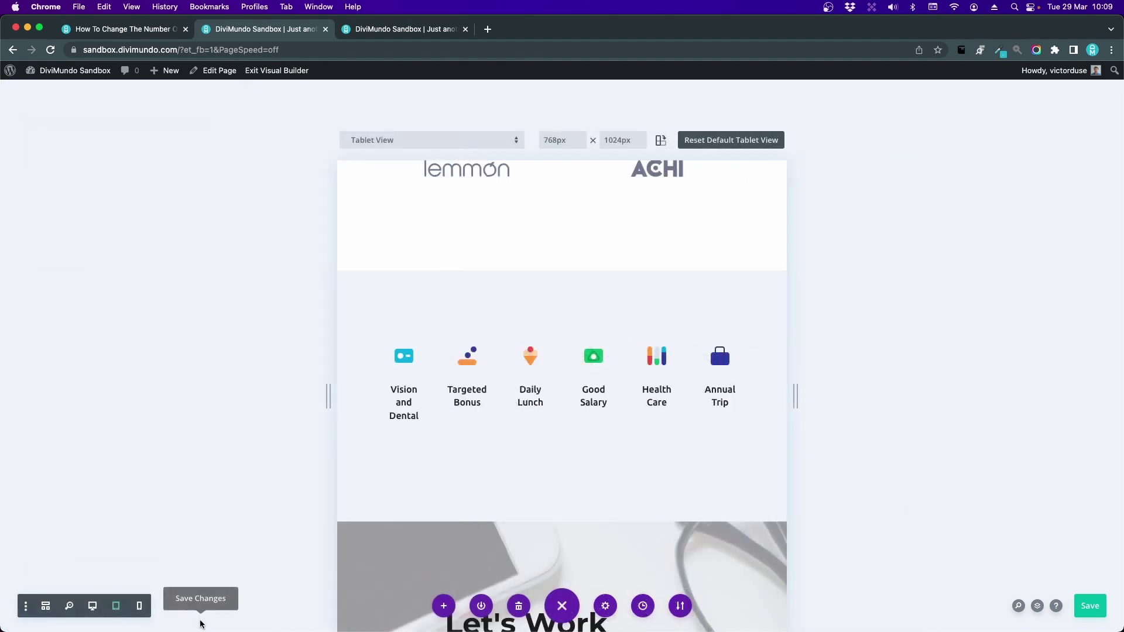
Switch the preview device to Galaxy S10/S10+/A10/A20 (360 by 760).
click(422, 139)
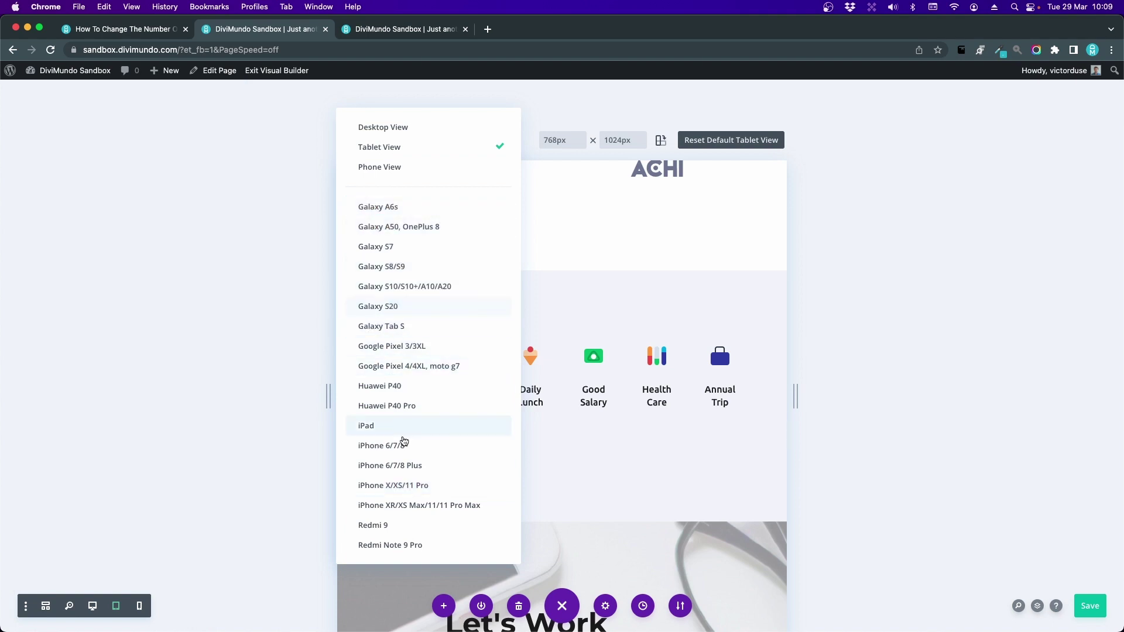
click(425, 287)
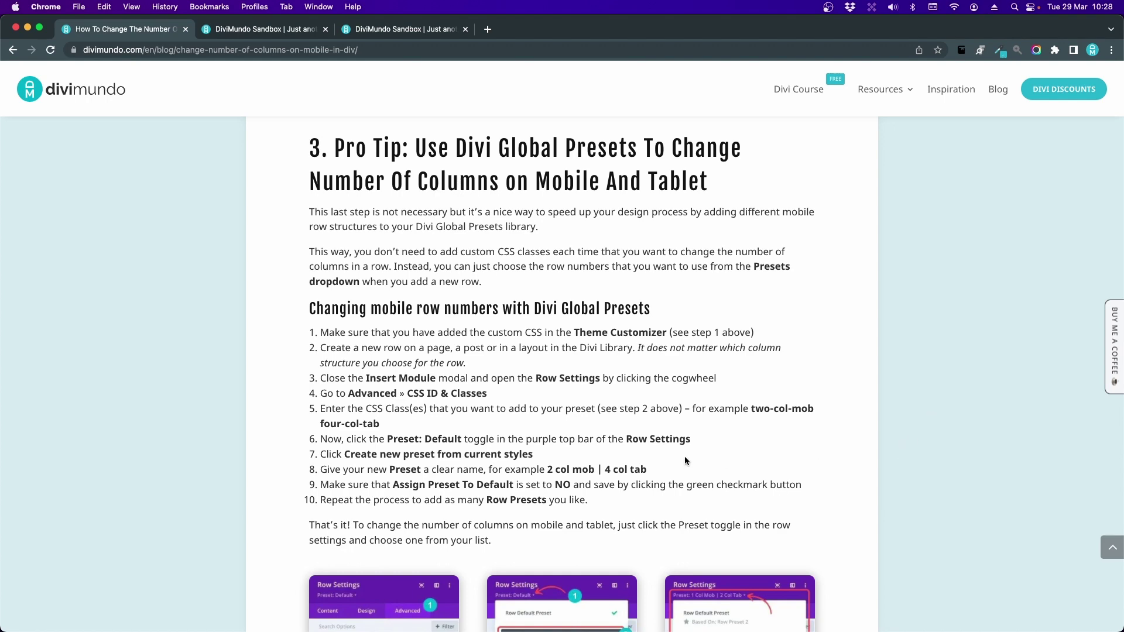
View and close the article's third screenshot, then scroll back to the '3. Pro Tip' steps.
scroll(683, 456, down, 4)
click(700, 431)
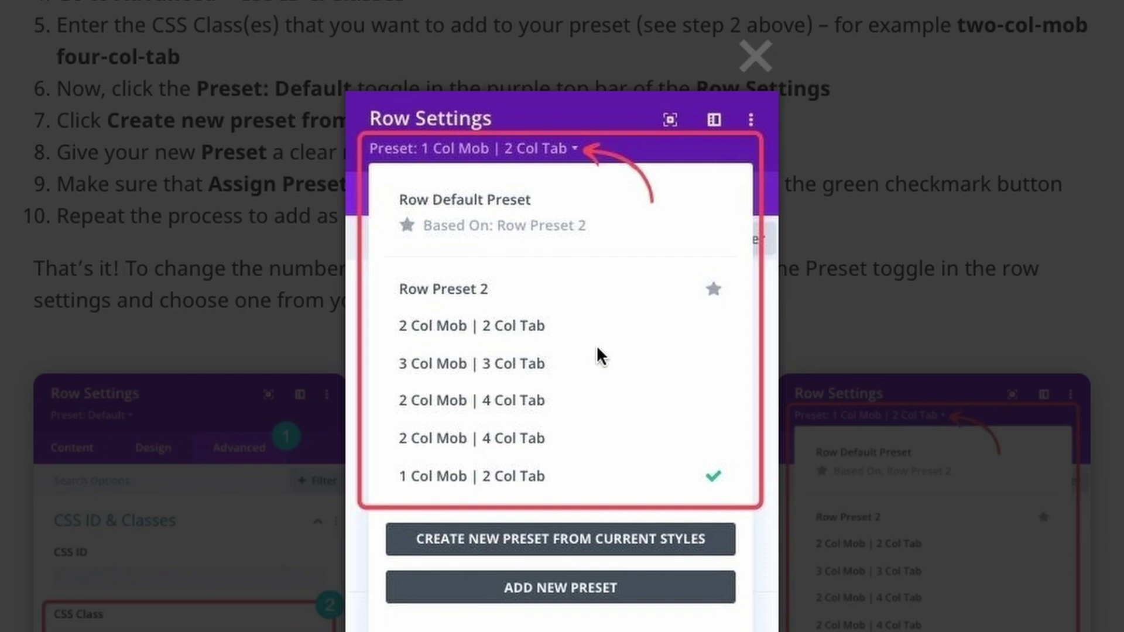
click(405, 298)
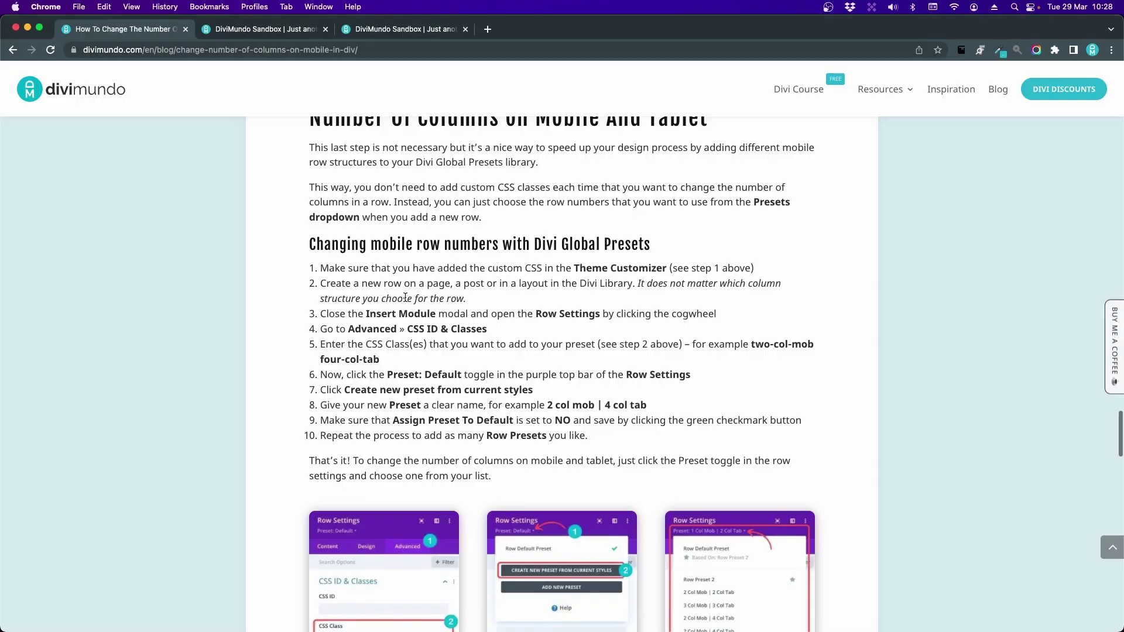
scroll(405, 297, up, 2)
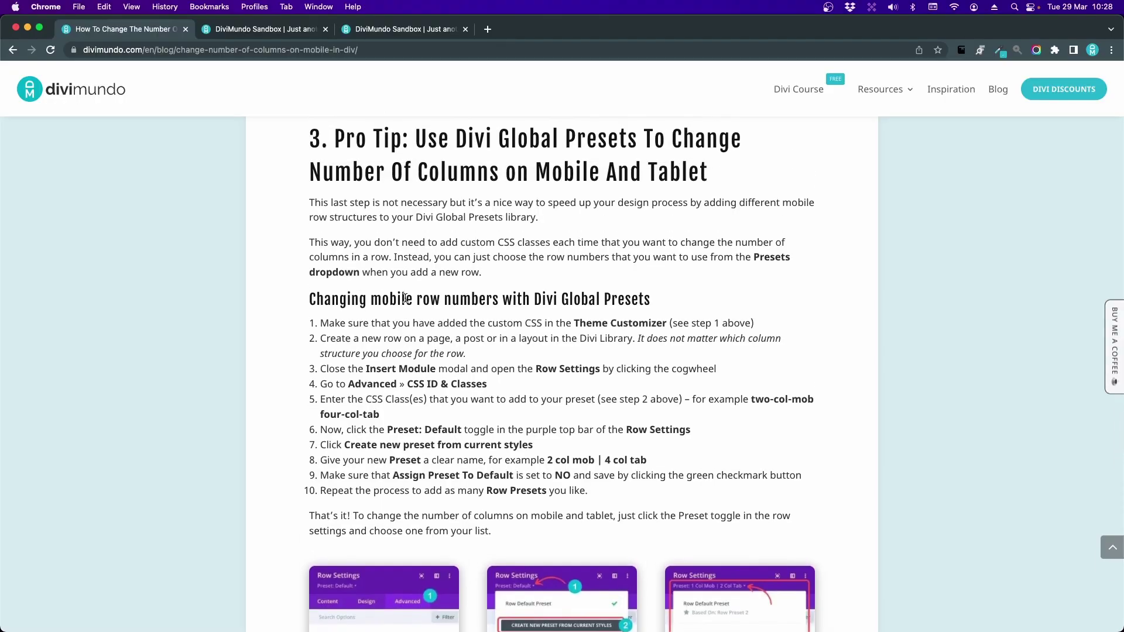
scroll(405, 297, up, 15)
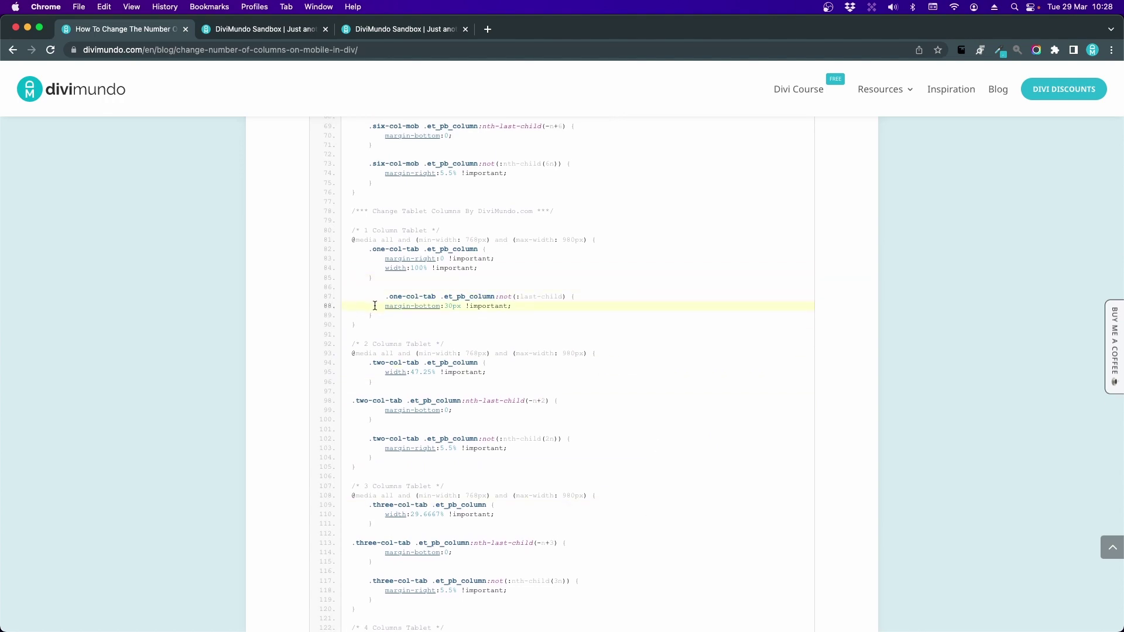
scroll(375, 307, down, 10)
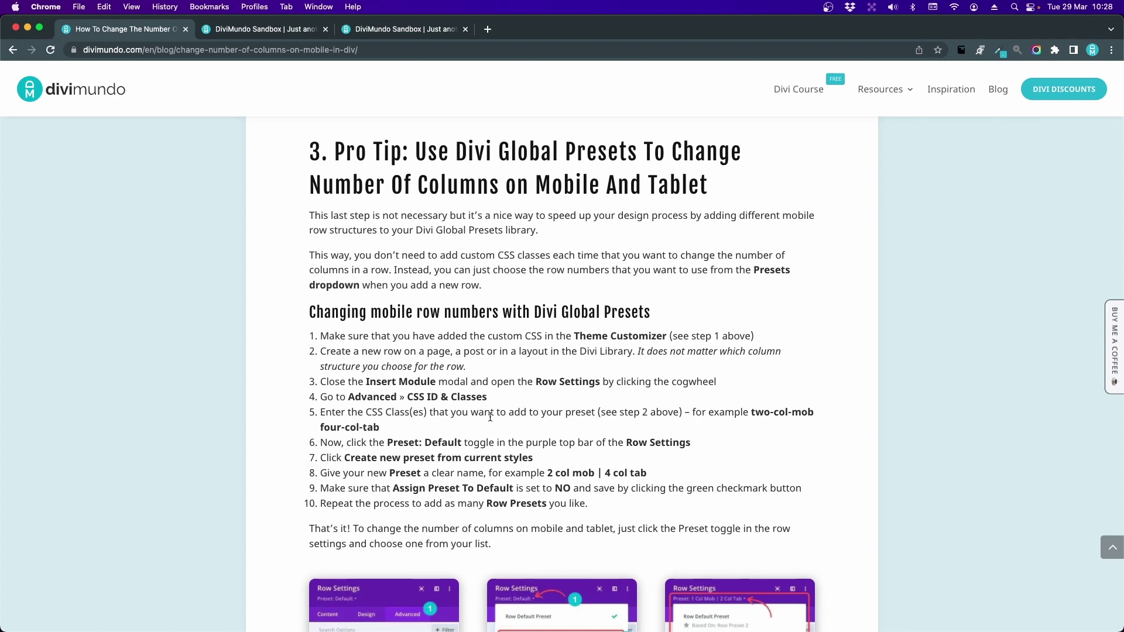
On the DiviMundo Sandbox tab, insert an empty single-column row below the four-image row.
click(274, 33)
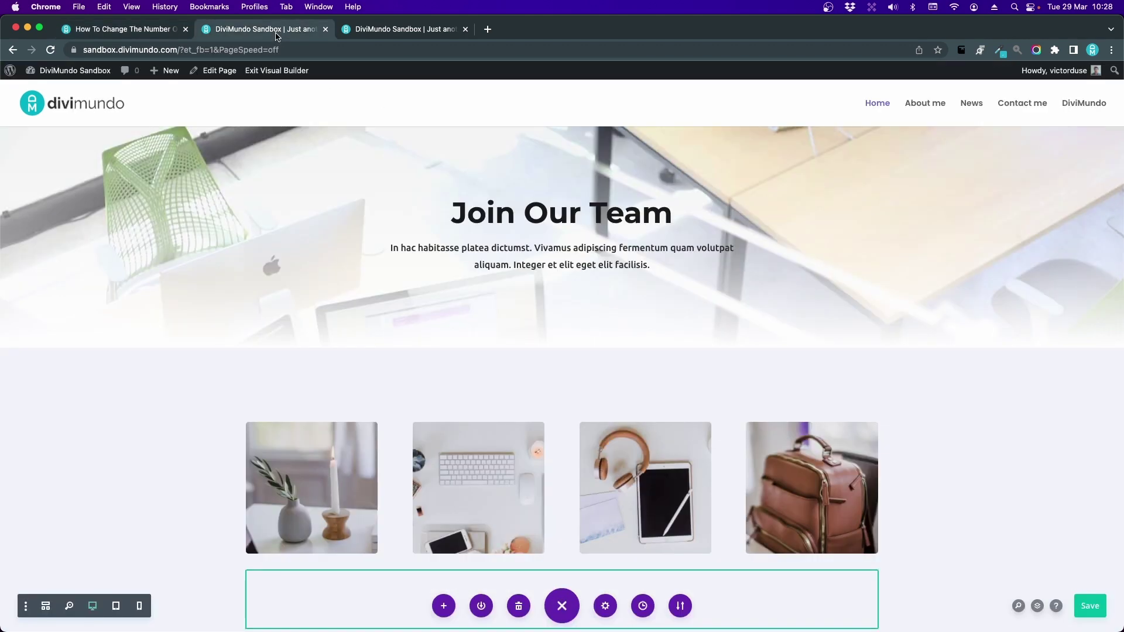
scroll(123, 253, down, 5)
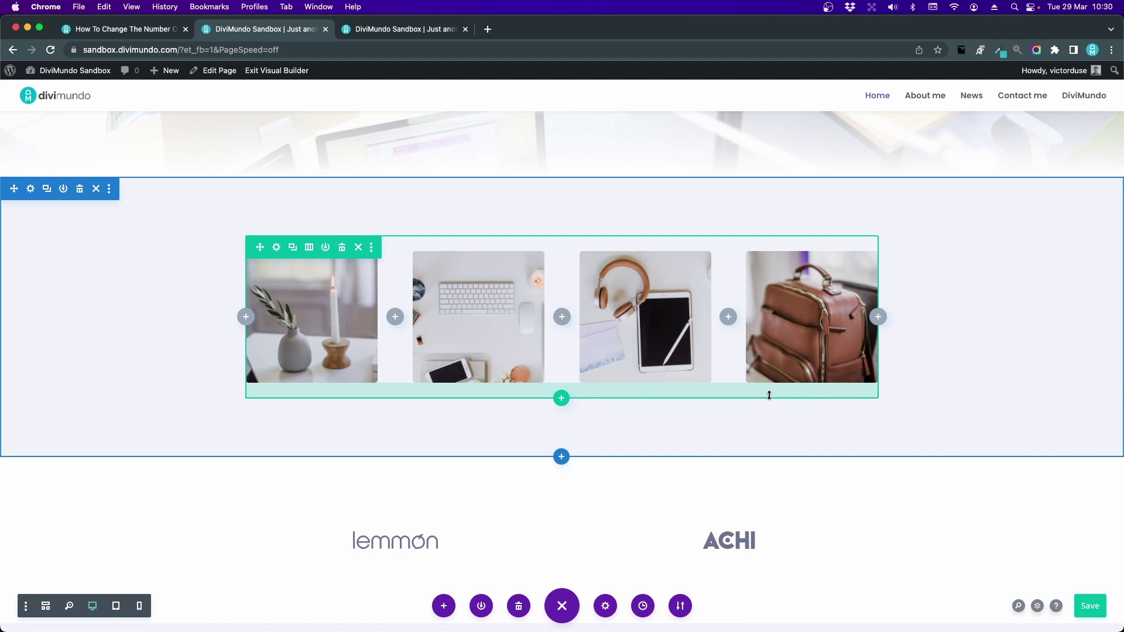
click(562, 398)
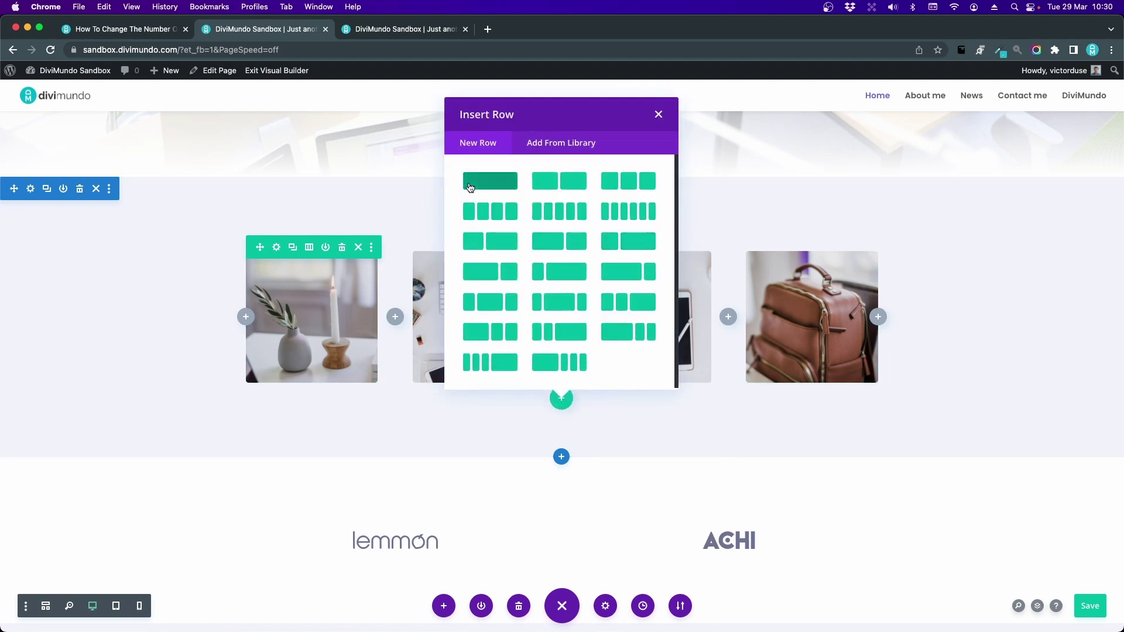
click(470, 186)
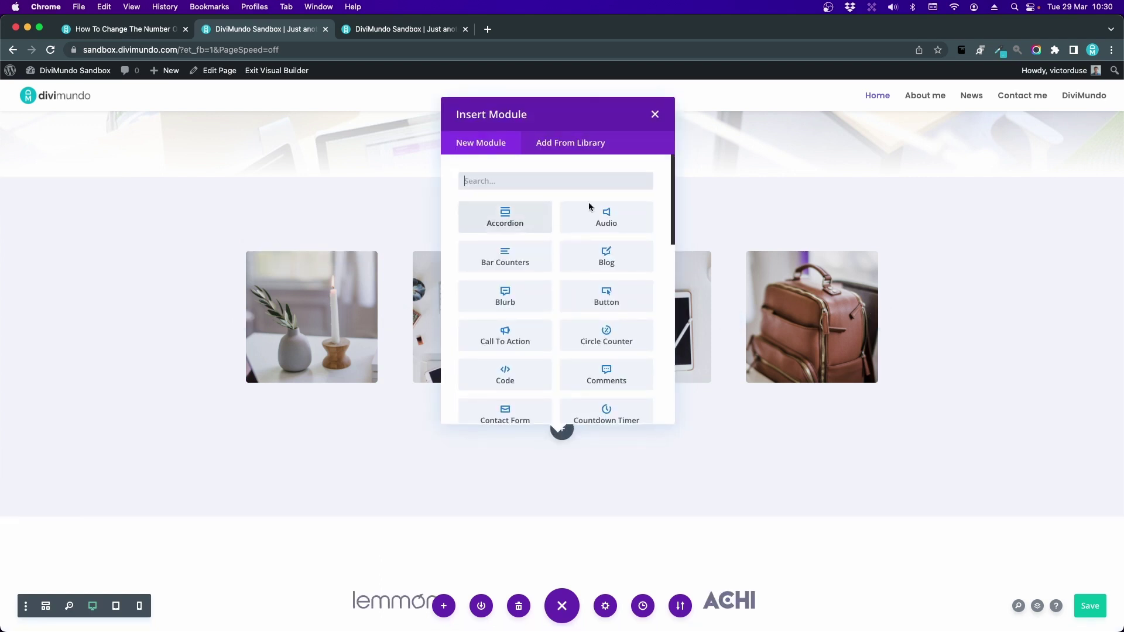
click(655, 114)
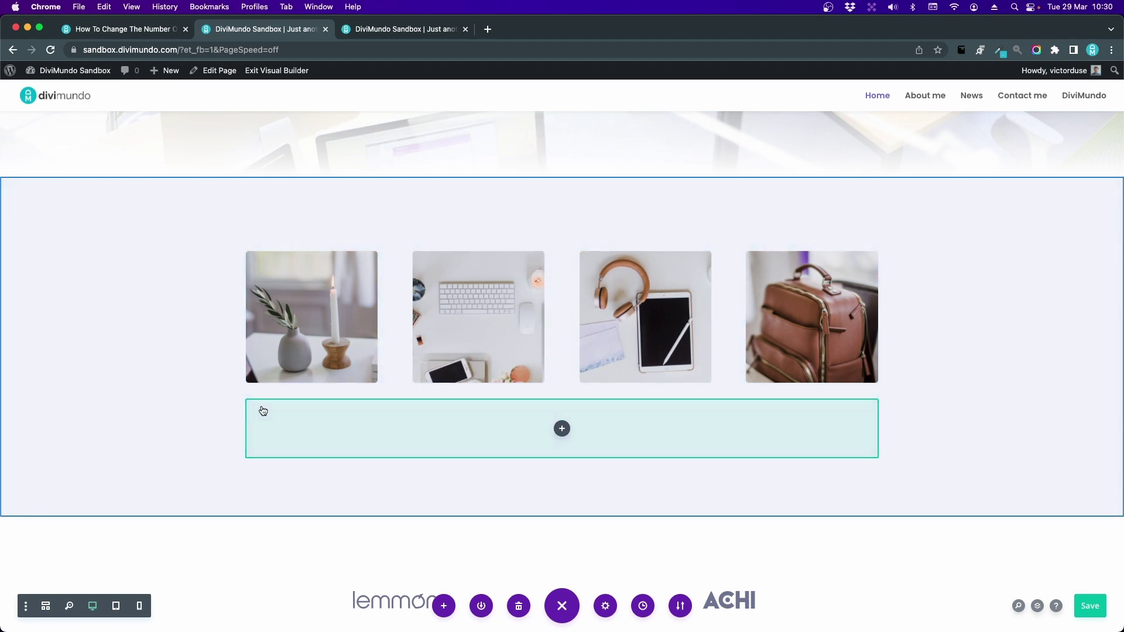
mouse_move(263, 411)
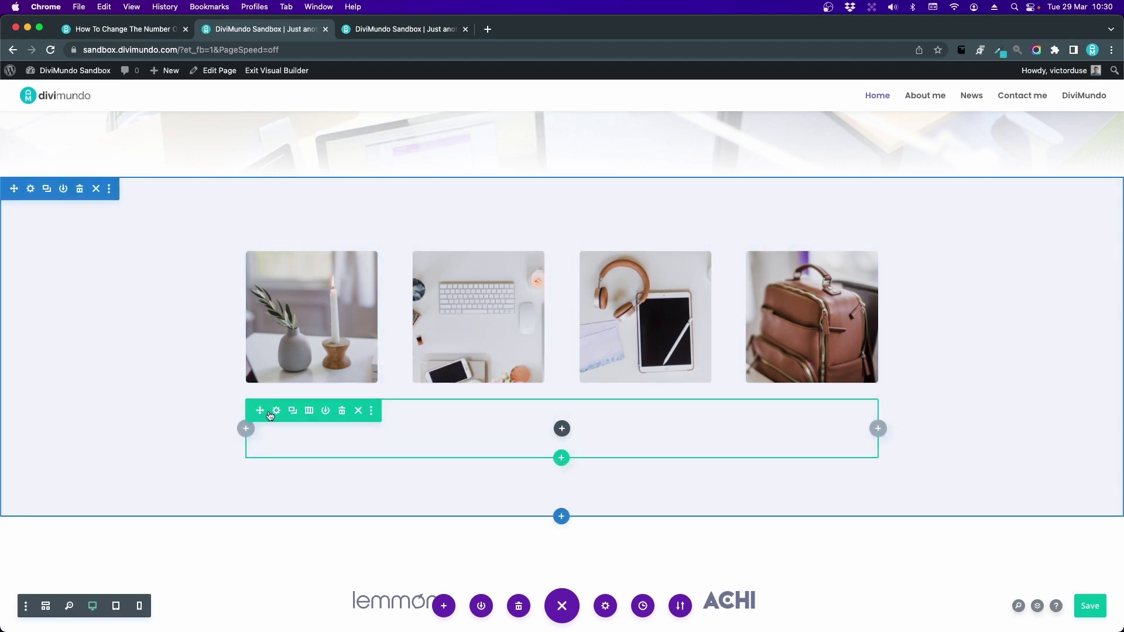
Enter 'two-col-mob two-col-tab' as the new row's CSS Class under Advanced settings.
click(276, 411)
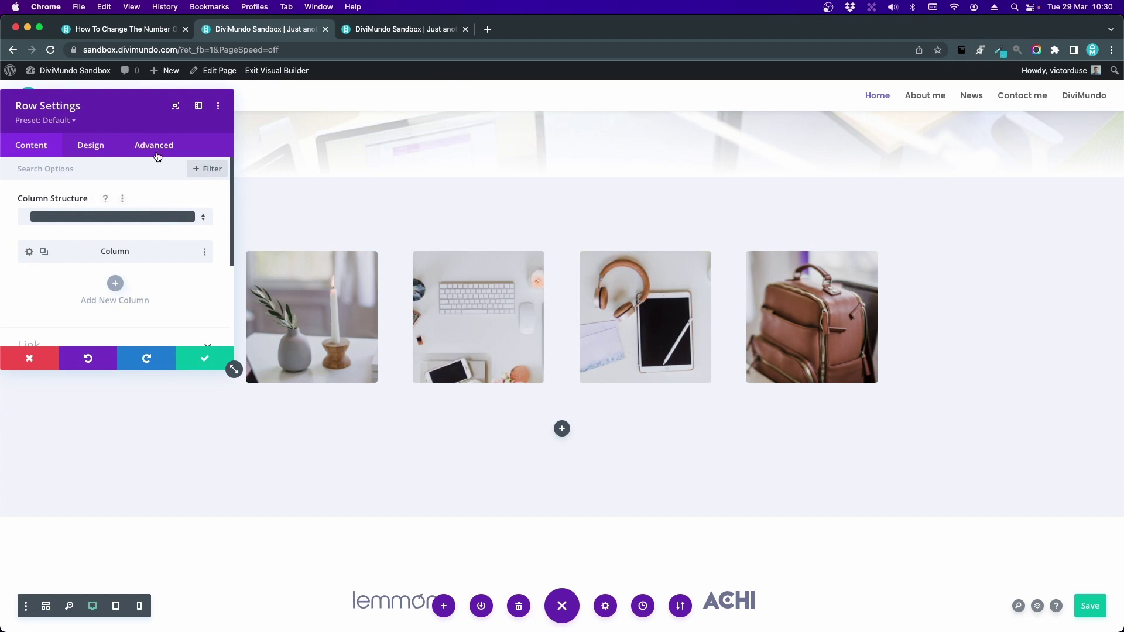
click(154, 146)
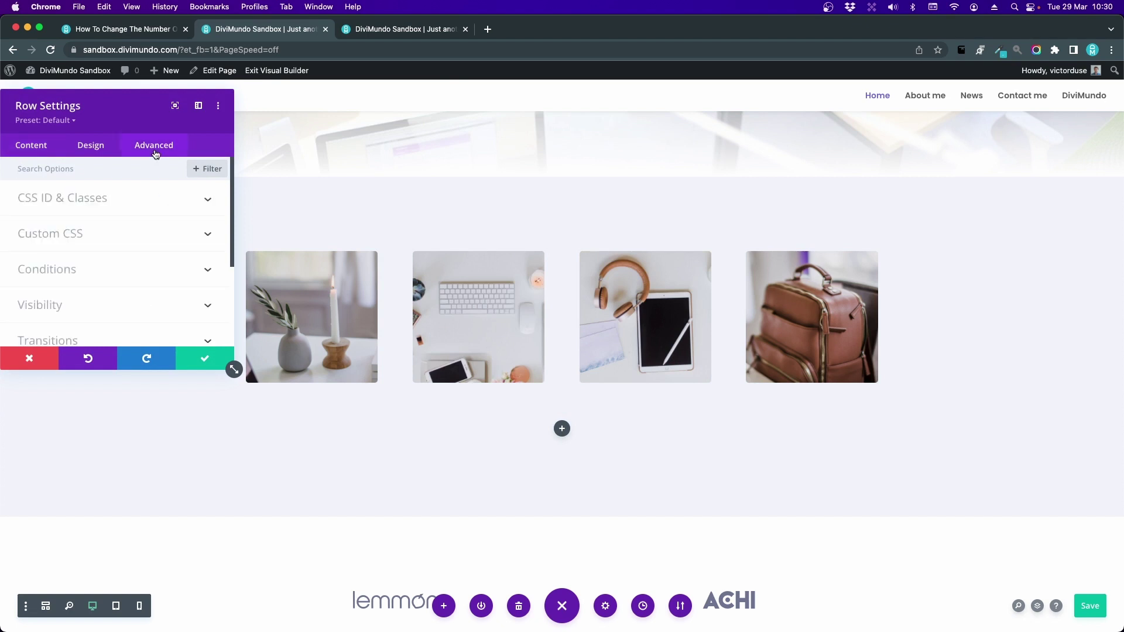
click(70, 198)
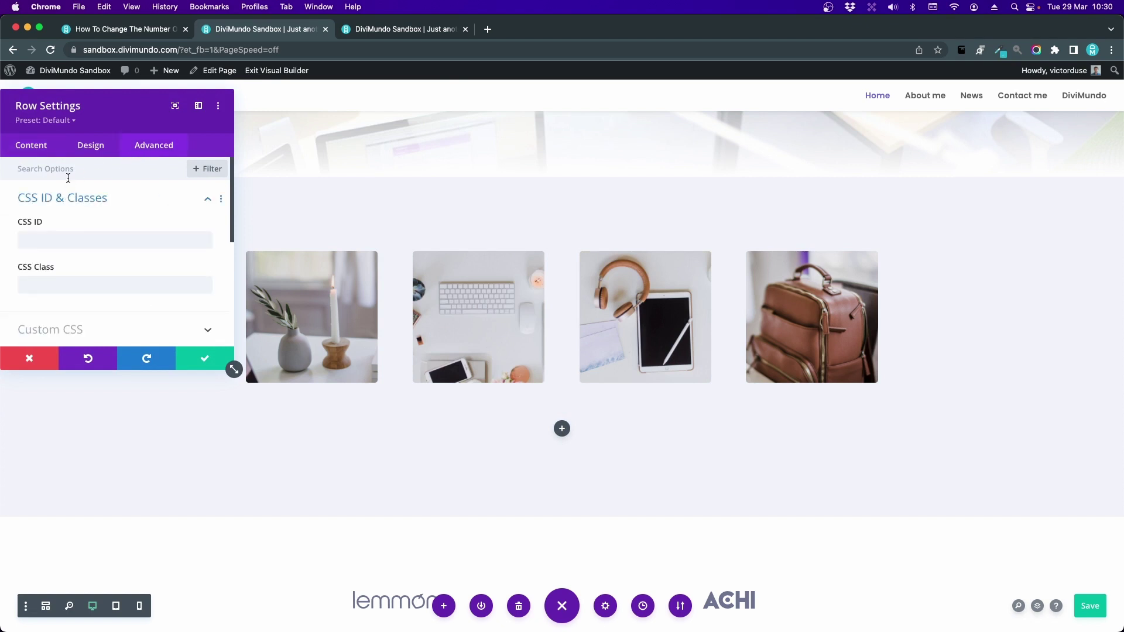
click(64, 285)
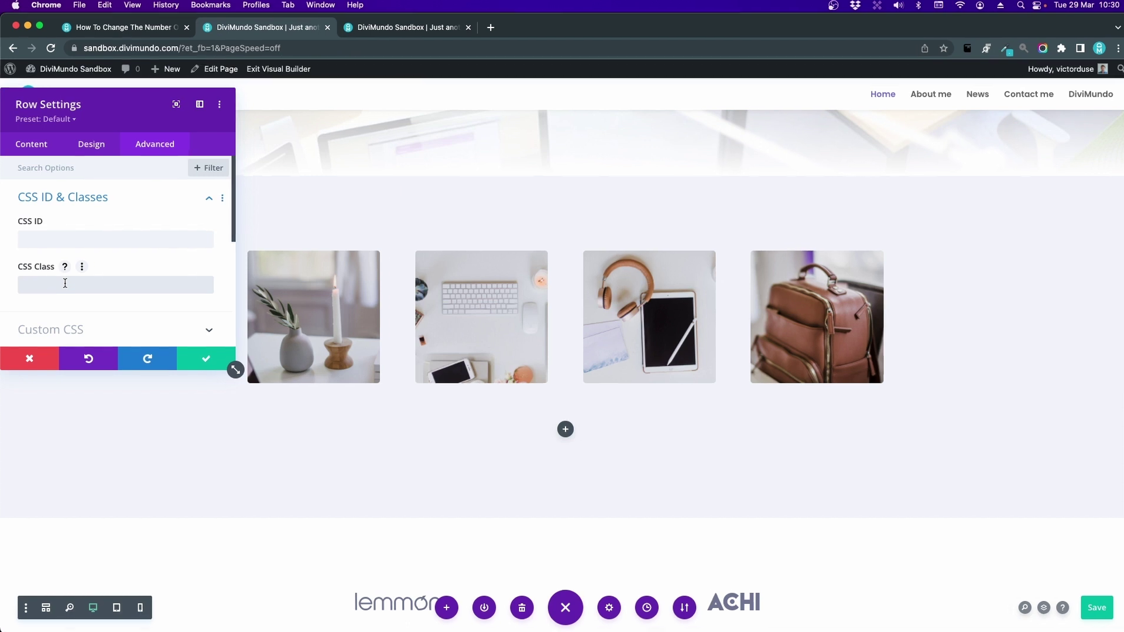
text(two)
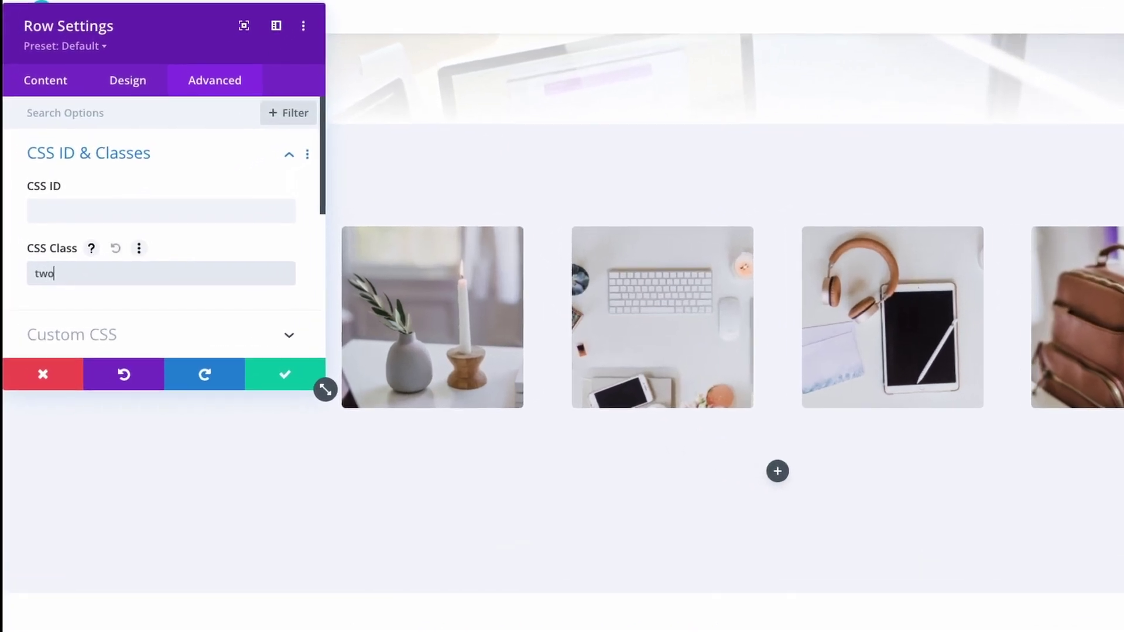
text(-col-)
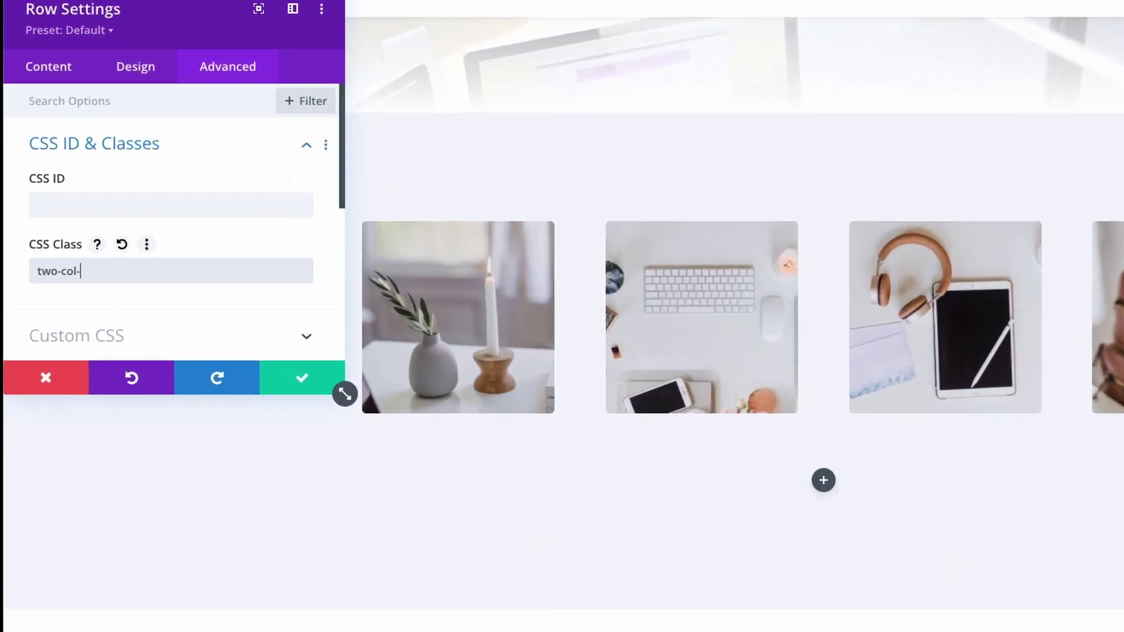
text(mob two-col-tab)
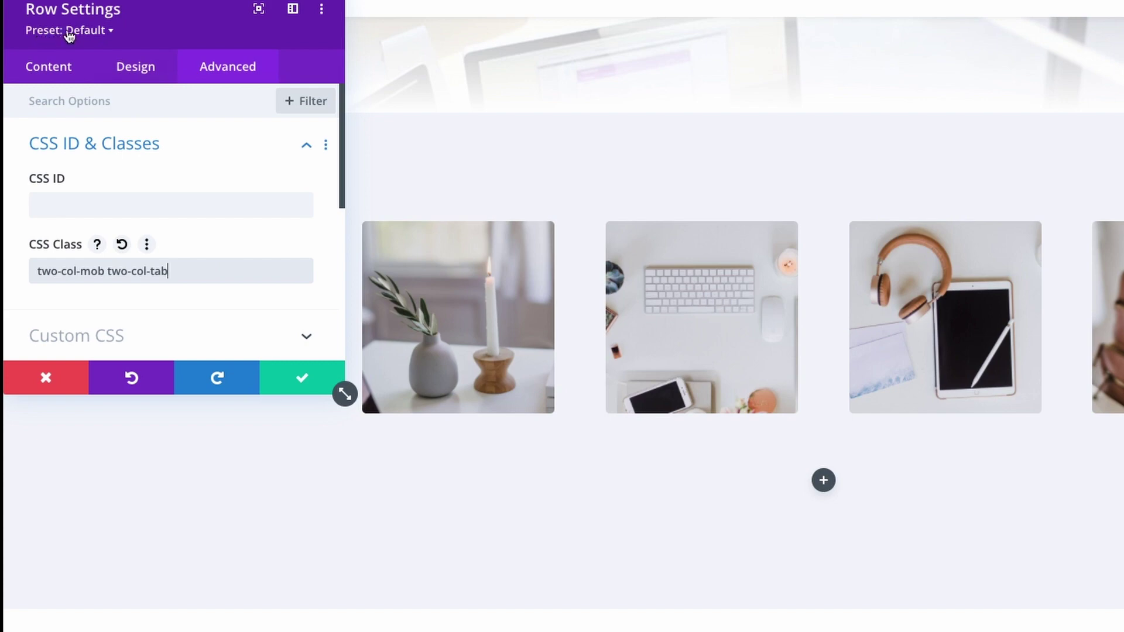
Create a row preset '2 col mob | 2 col tab' from the row's current styles.
click(109, 33)
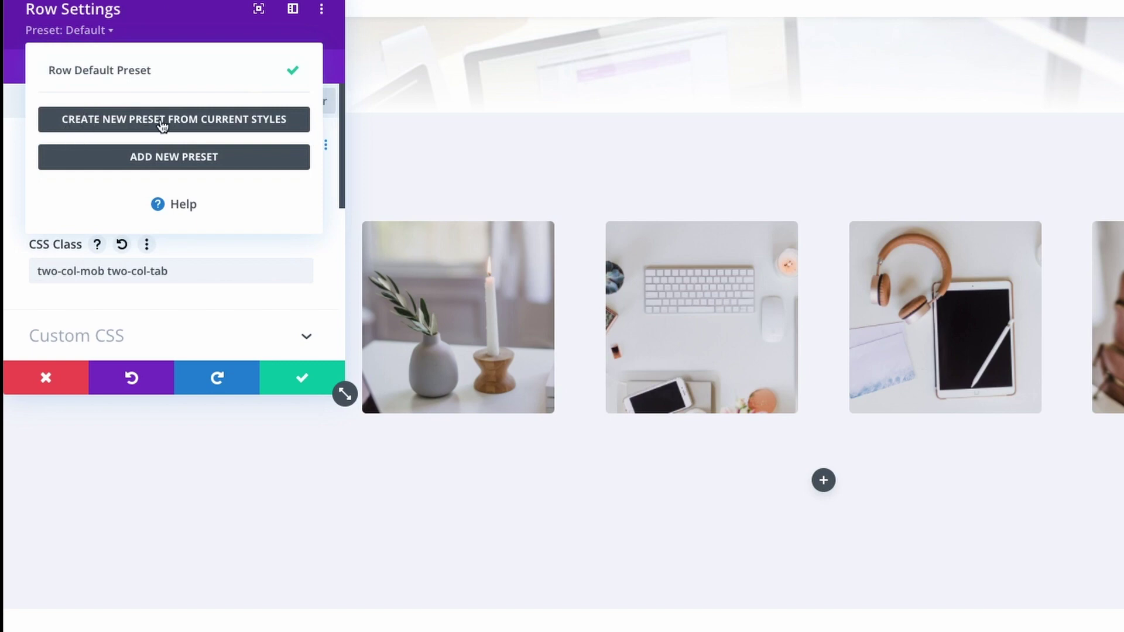
click(240, 128)
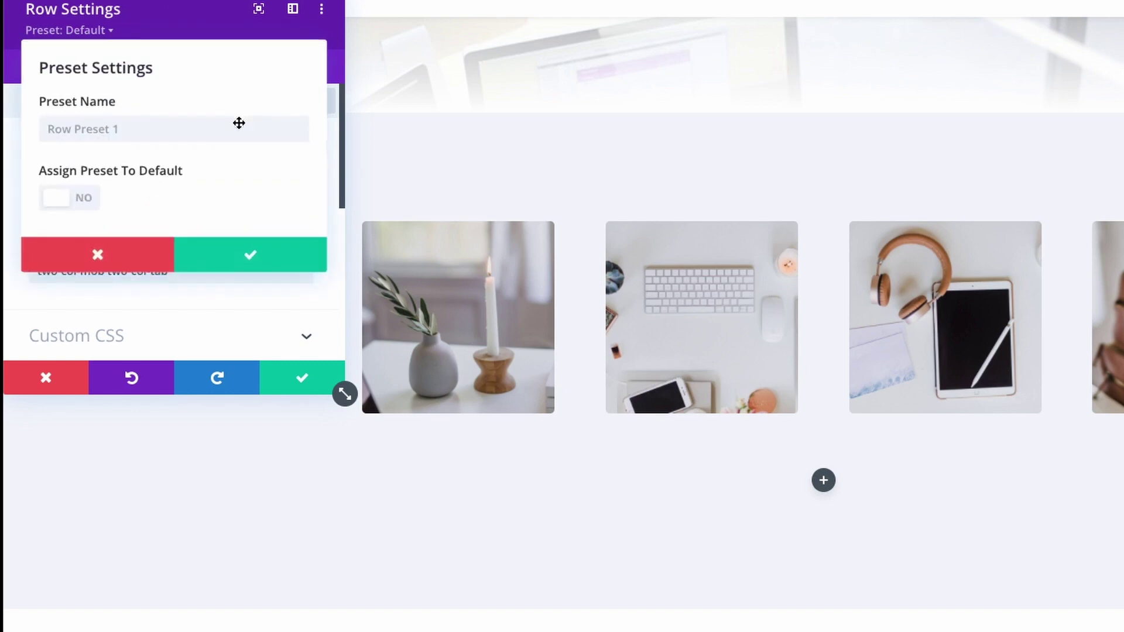
click(110, 139)
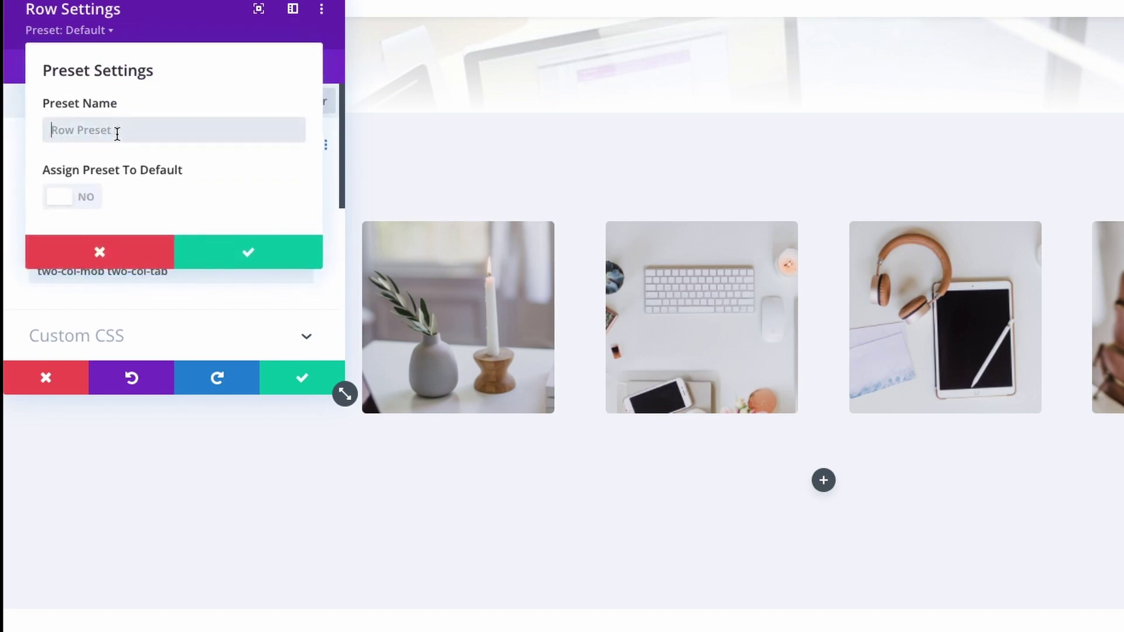
text(2 col mob)
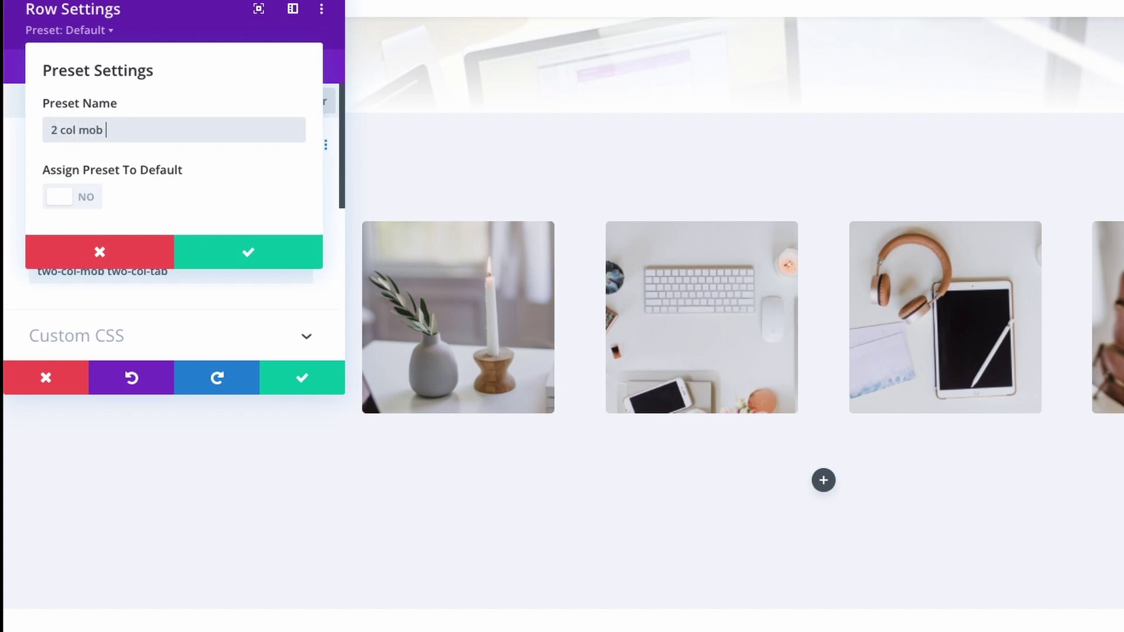
text( | 2 col tab)
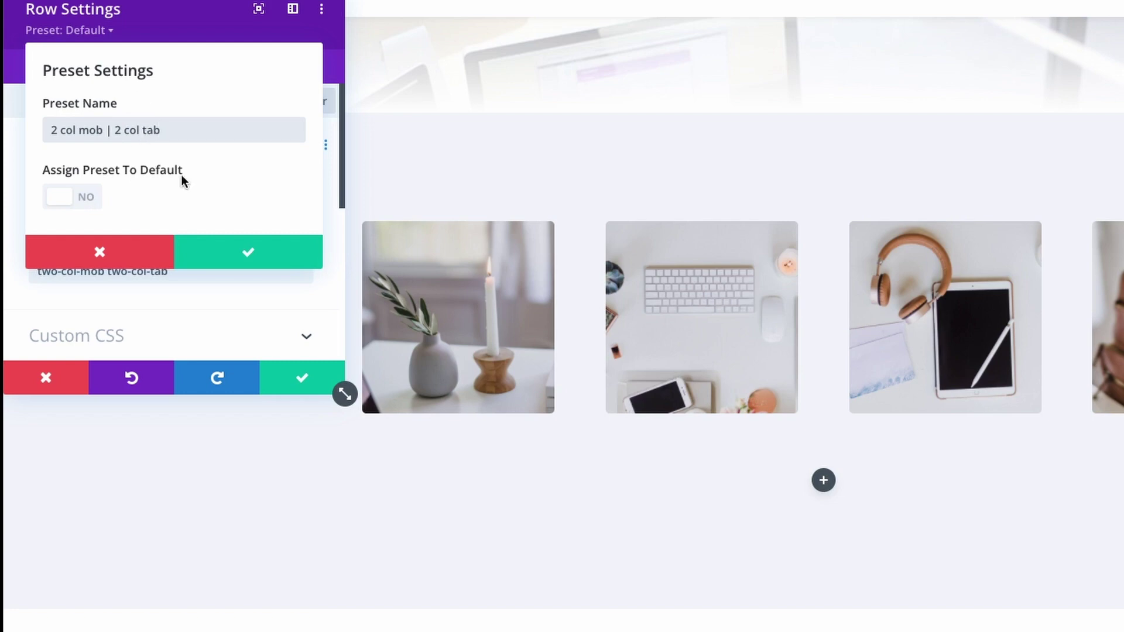
click(277, 260)
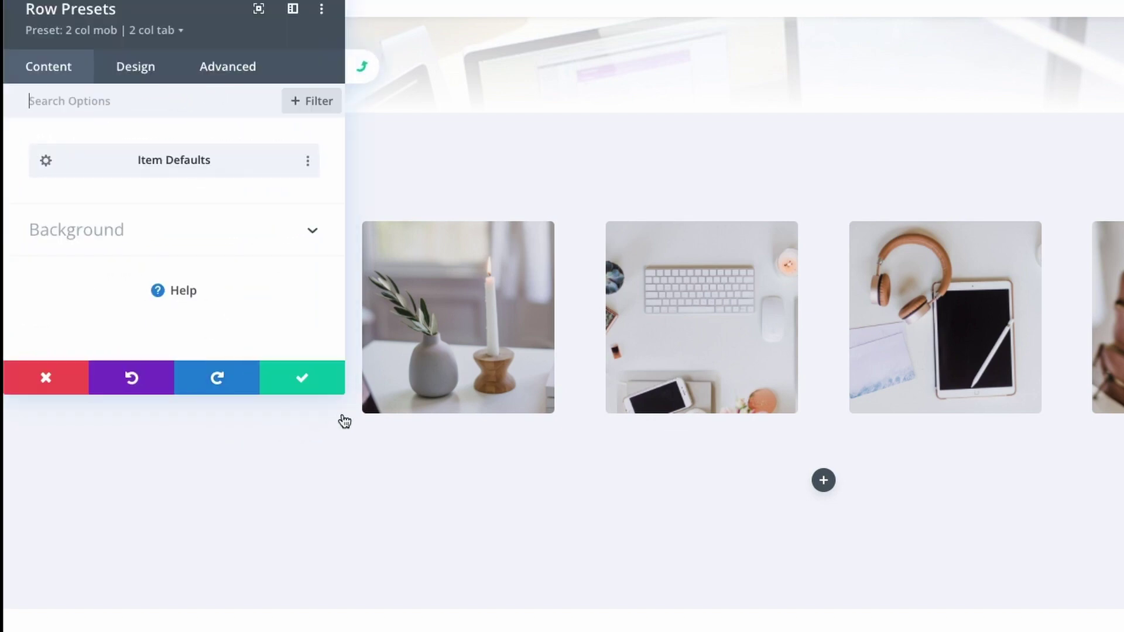
Switch the row to the '2 col mob | 4 col tab' preset, adding the four-col-tab class.
click(300, 380)
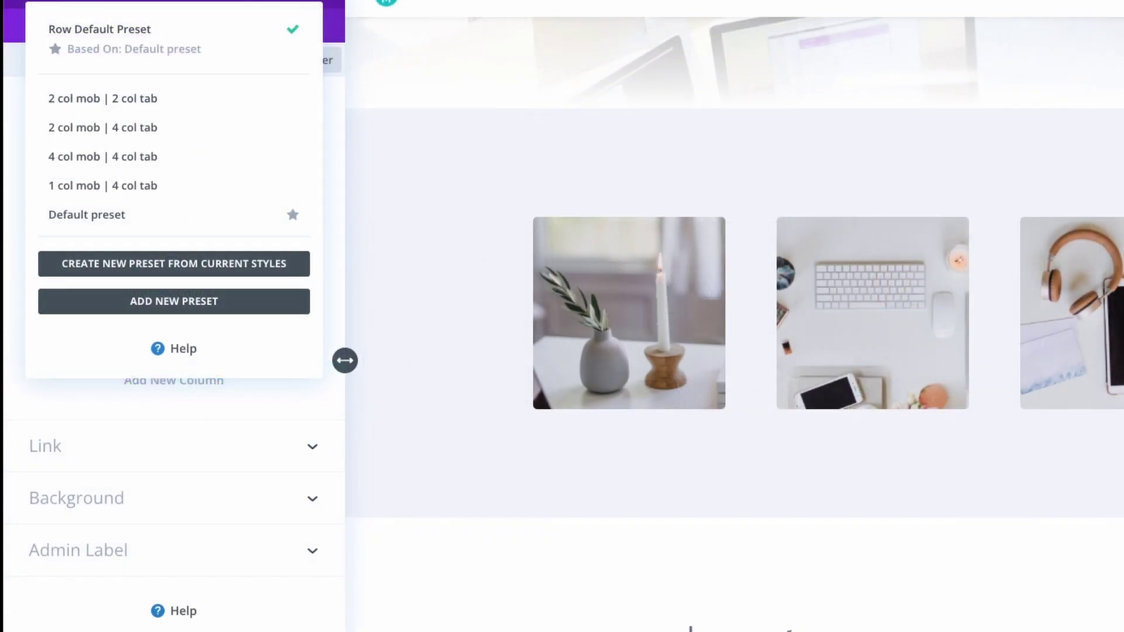
mouse_move(119, 185)
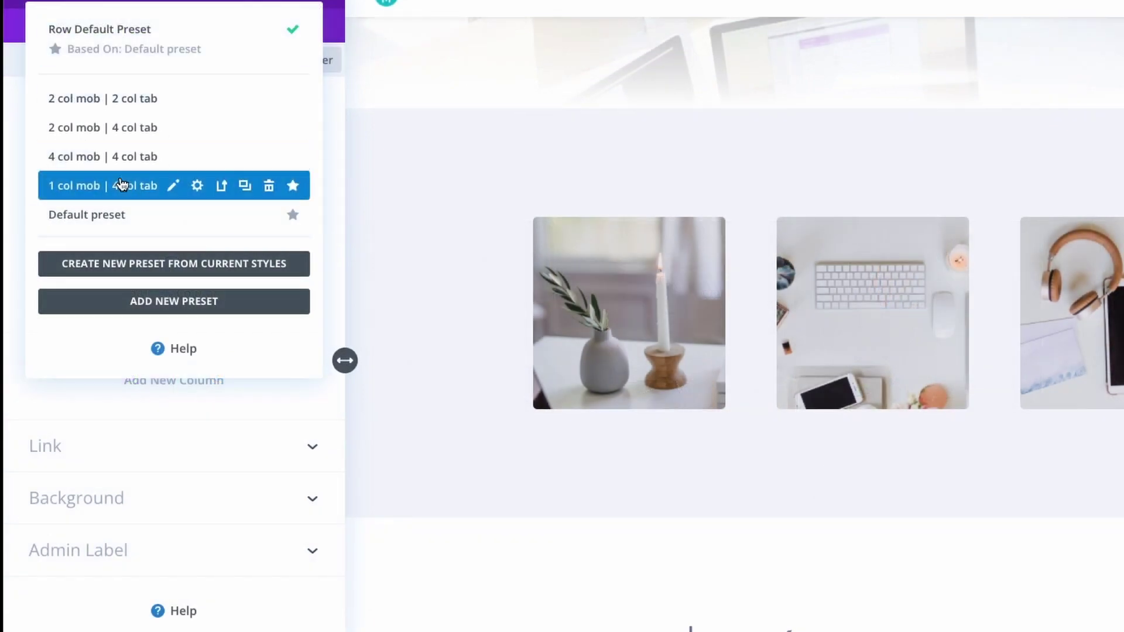
mouse_move(114, 143)
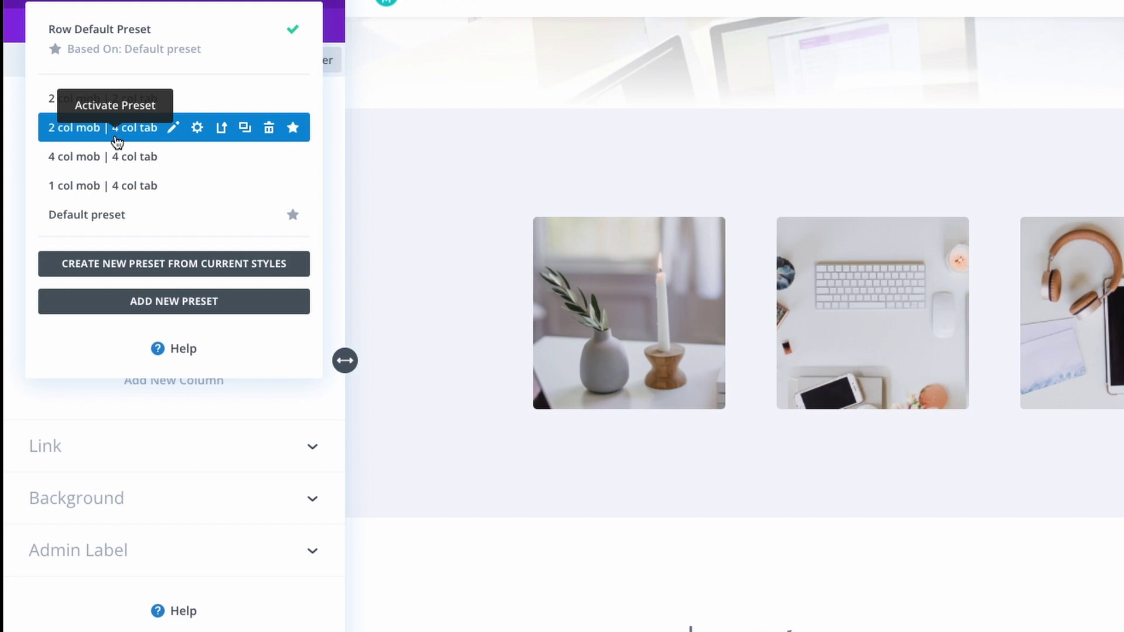
click(117, 140)
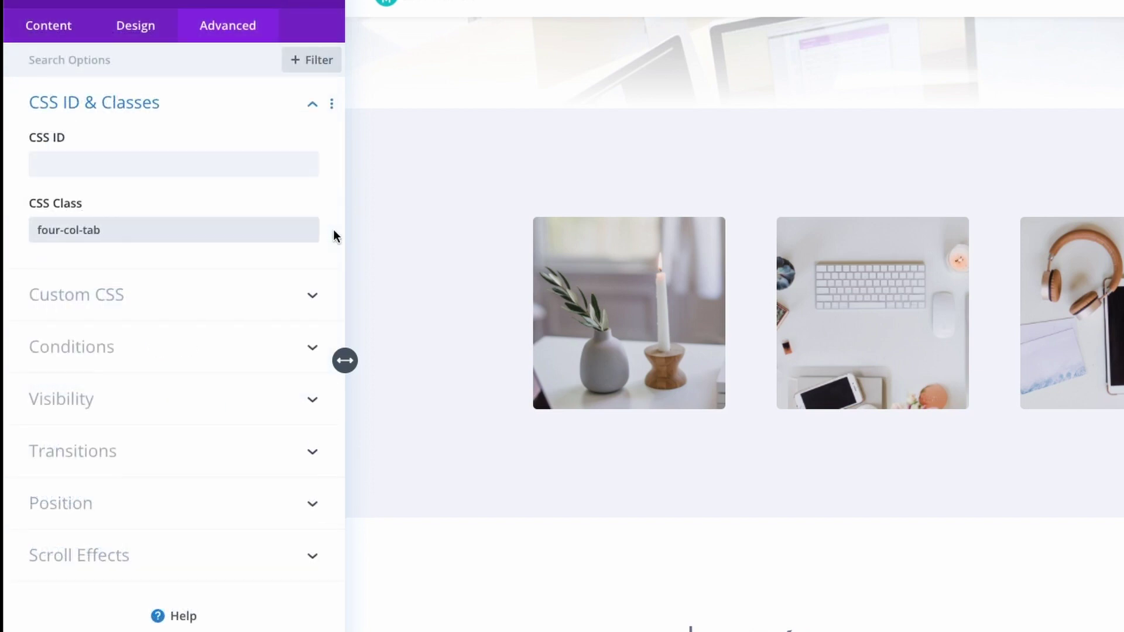